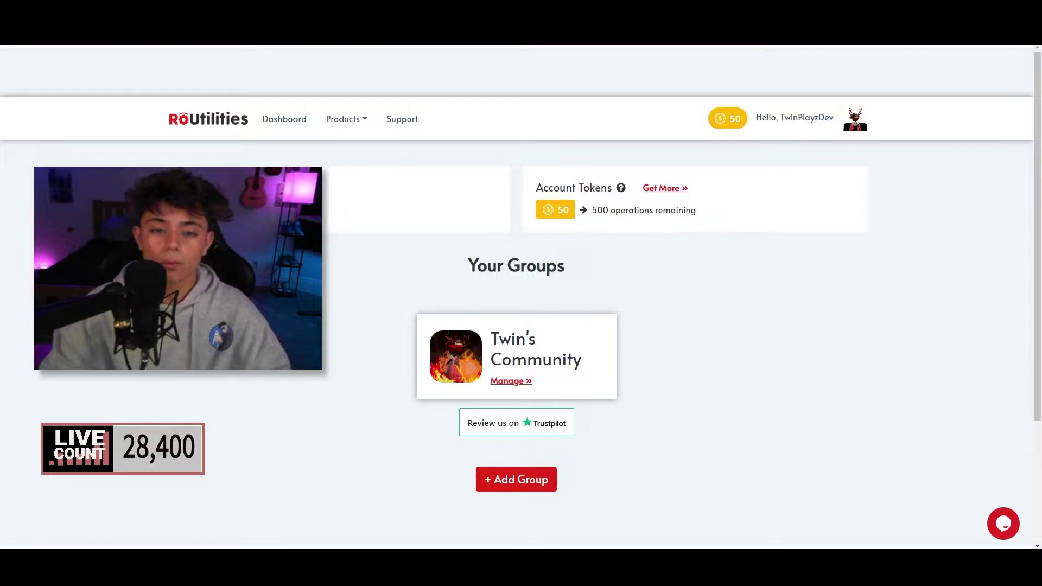
# Switch back to the group-owning account and open Twin's Community's management page
pyautogui.scroll(-1, 709, 361)
pyautogui.scroll(1, 951, 316)
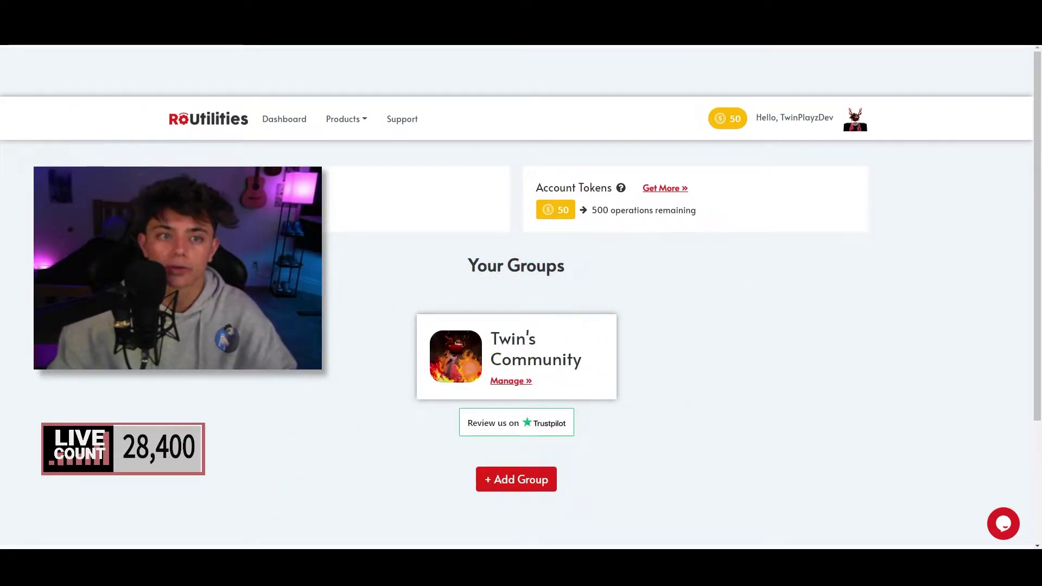
pyautogui.click(496, 383)
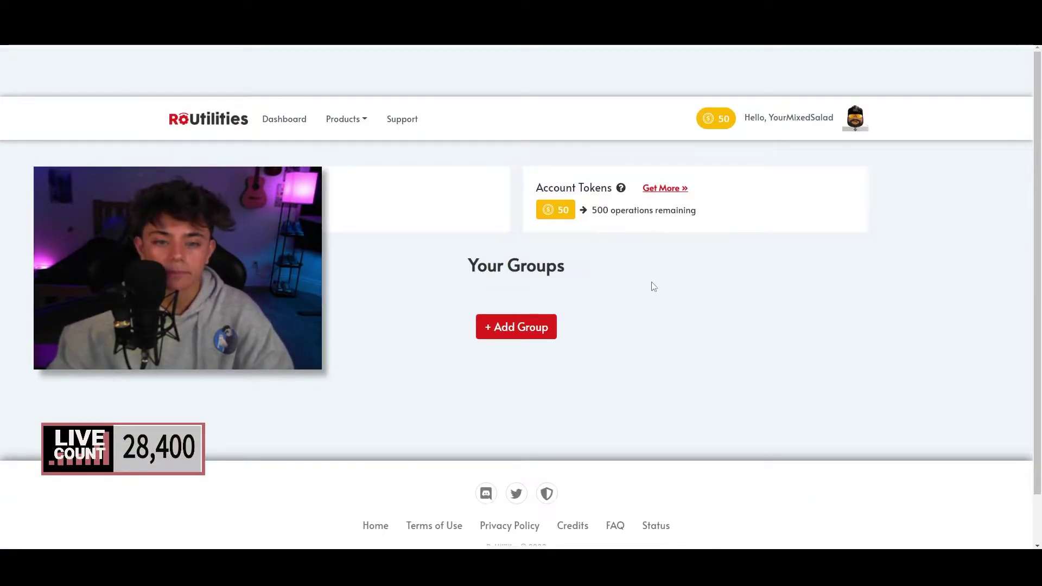
pyautogui.click(787, 124)
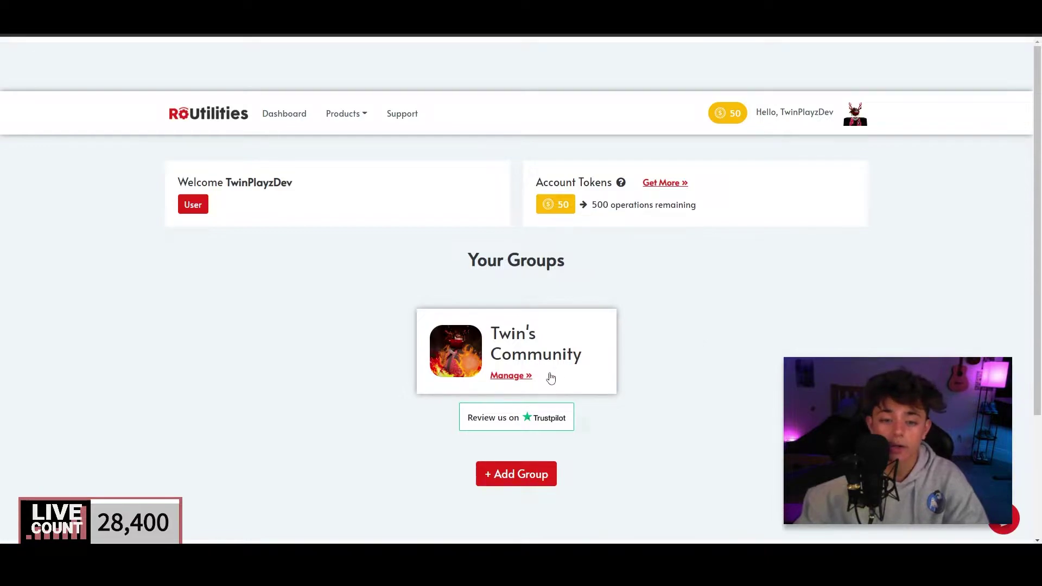
pyautogui.click(525, 376)
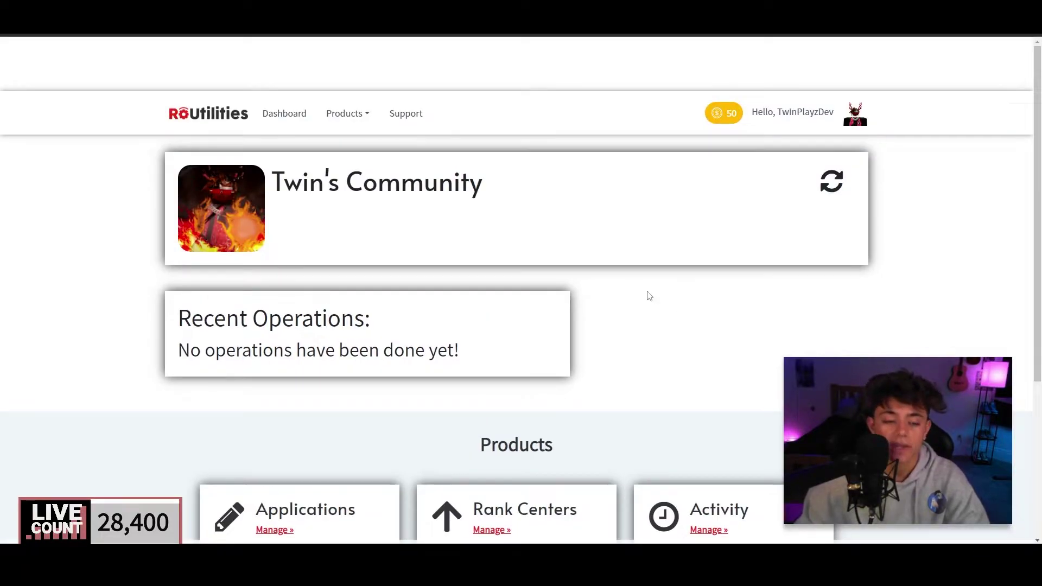
# Open the group's application centers and then TwinsApplicationCenter
pyautogui.scroll(-5, 659, 296)
pyautogui.scroll(2, 756, 373)
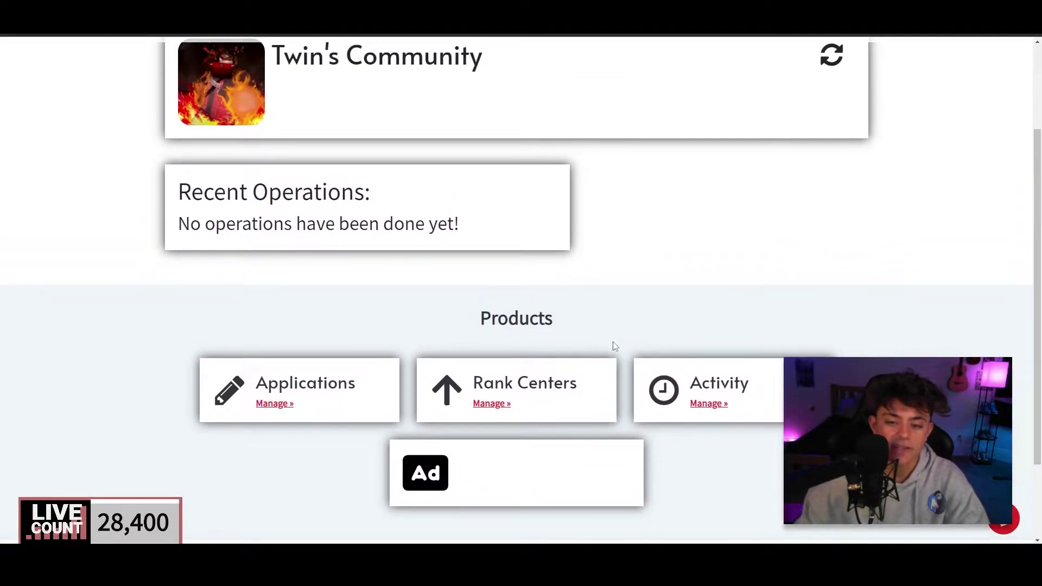
pyautogui.scroll(1, 521, 405)
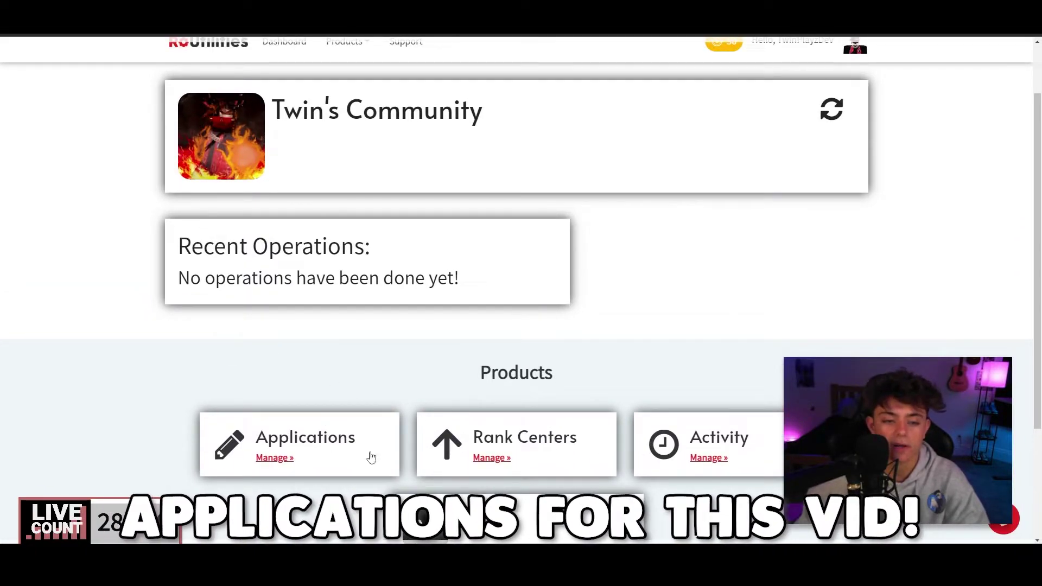
pyautogui.scroll(-2, 311, 397)
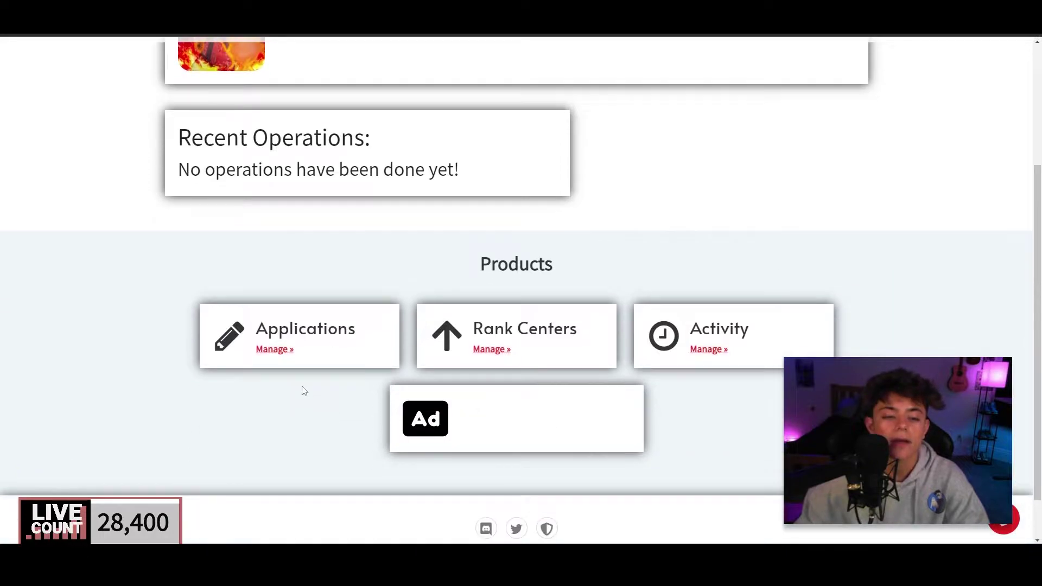
pyautogui.click(279, 350)
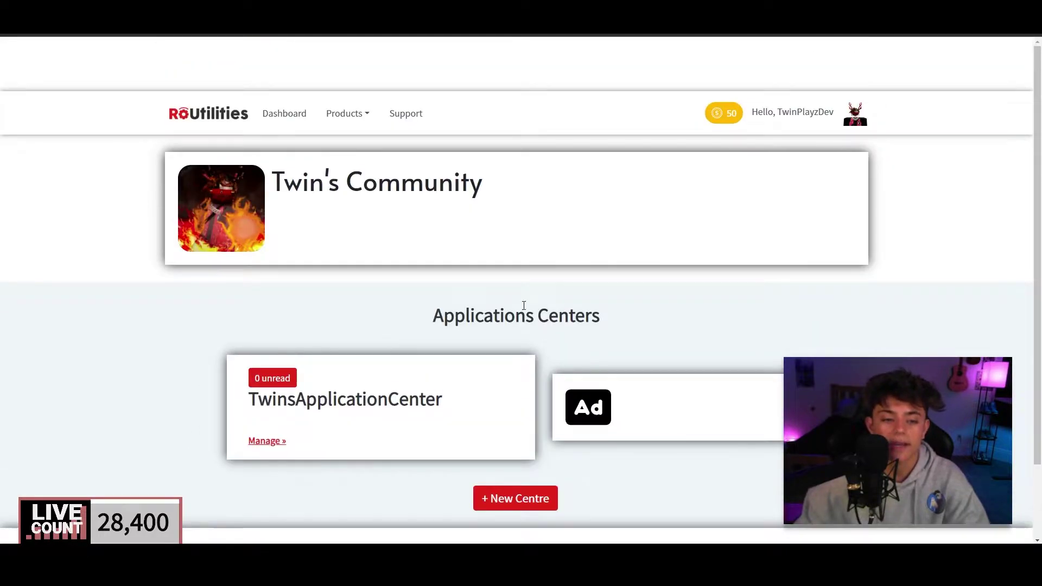
pyautogui.scroll(-2, 504, 304)
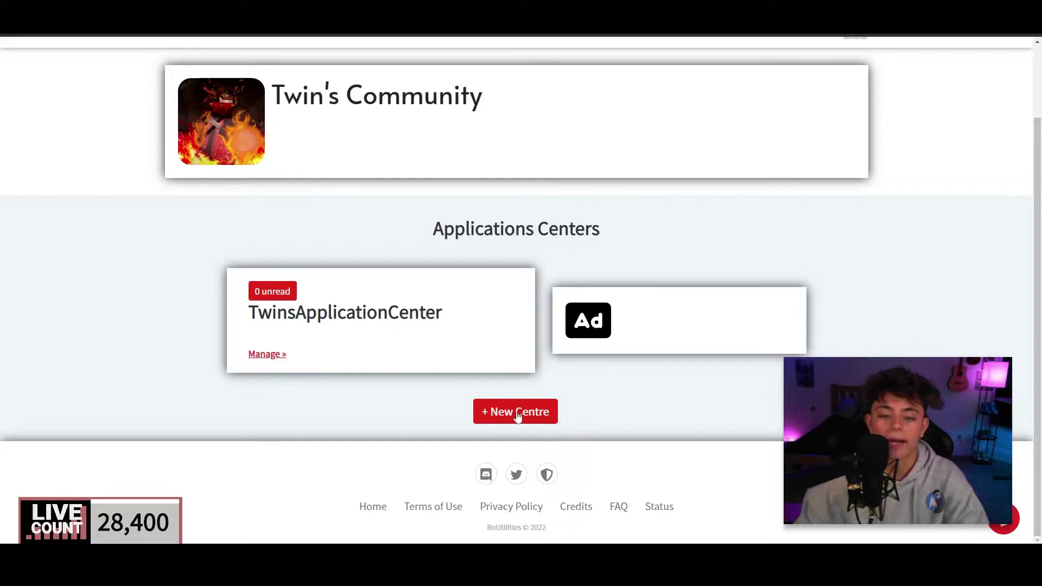
pyautogui.click(274, 357)
# Look over TwinsApplicationCenter's Admin and Audit Logs tabs, then return to its applications list
pyautogui.scroll(-3, 396, 287)
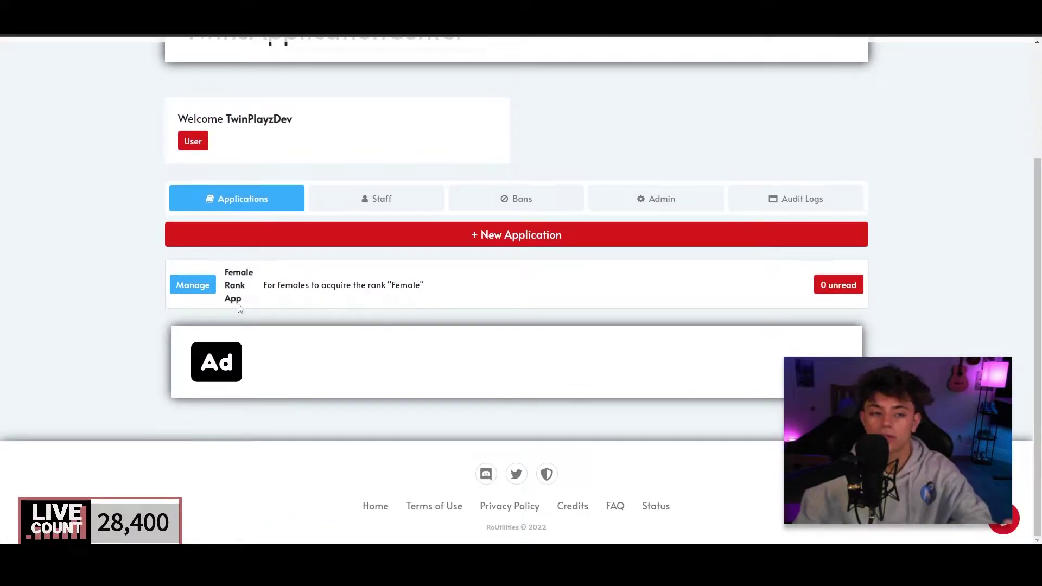
pyautogui.scroll(3, 379, 326)
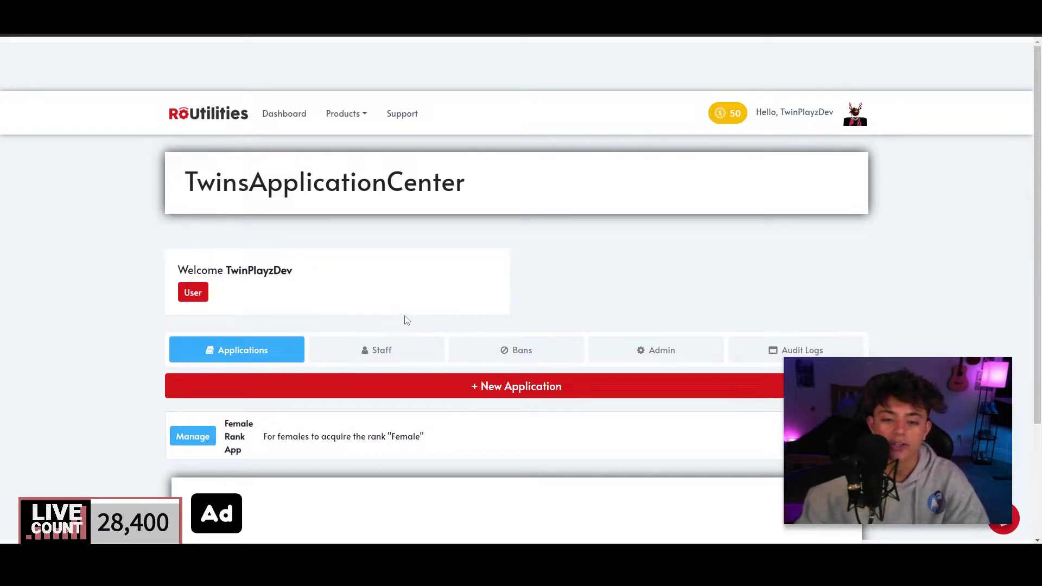
pyautogui.scroll(-1, 428, 312)
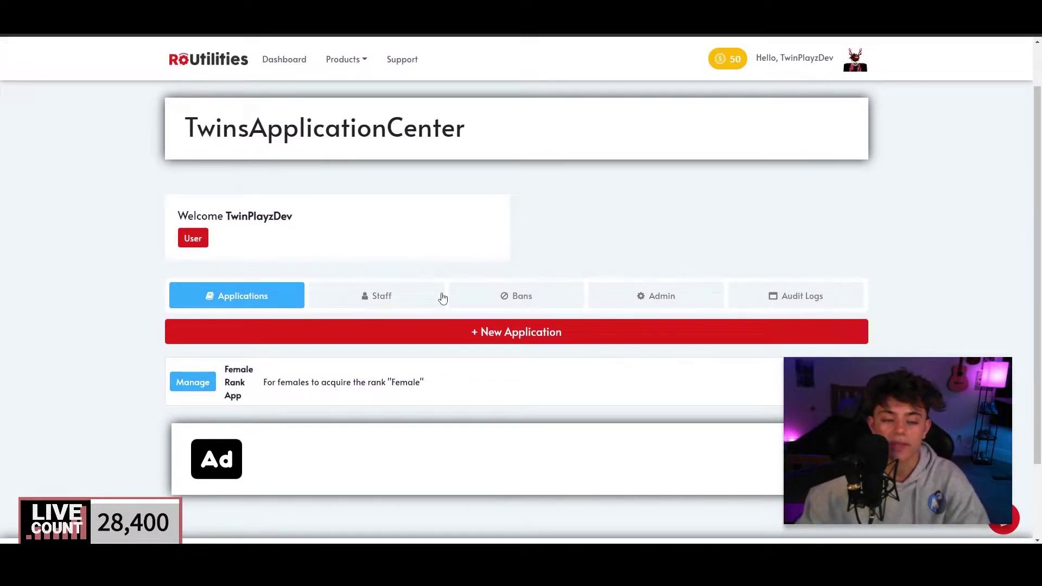
pyautogui.click(671, 298)
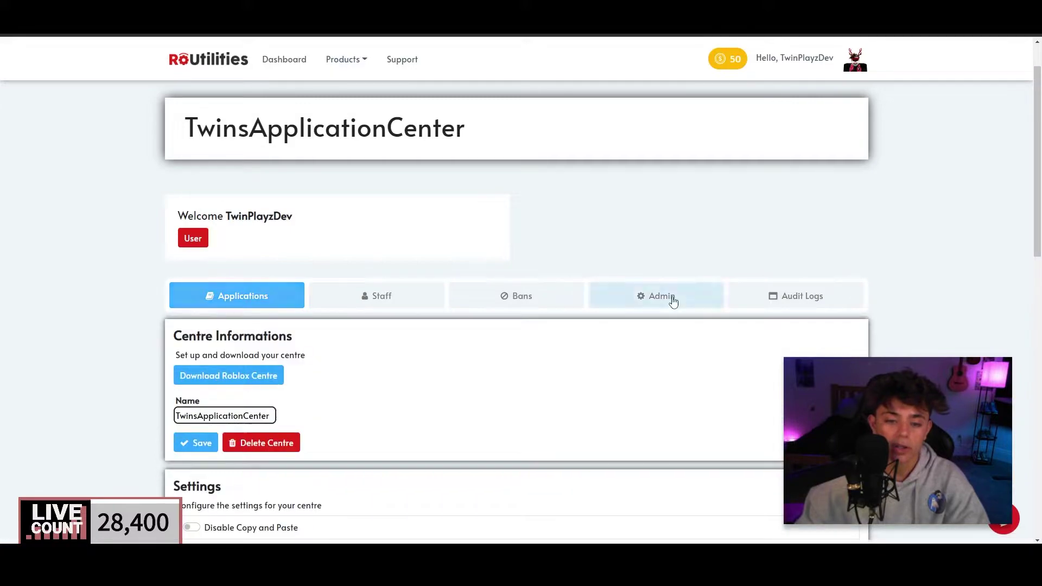
pyautogui.click(785, 302)
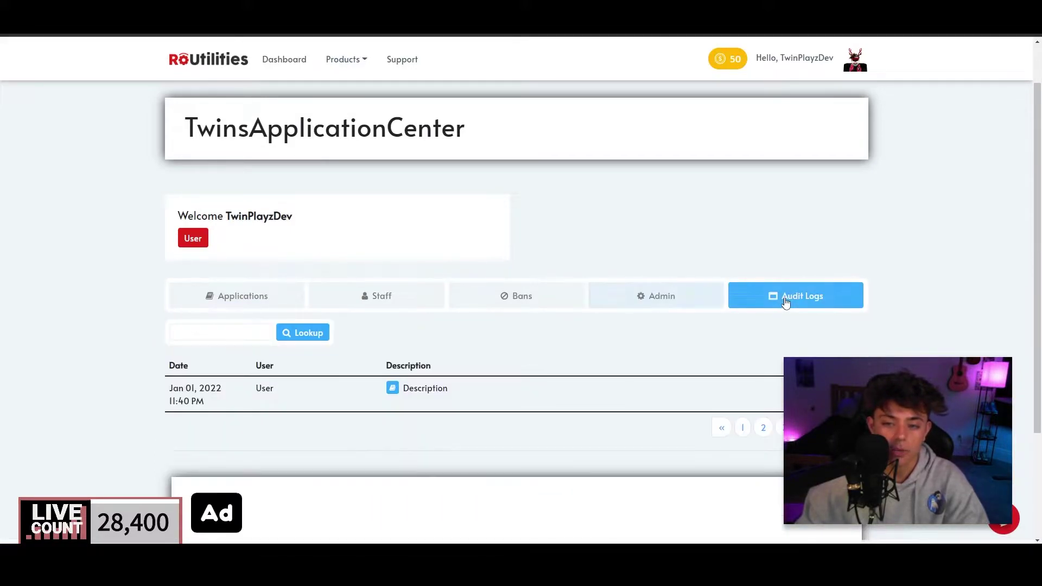
pyautogui.click(290, 298)
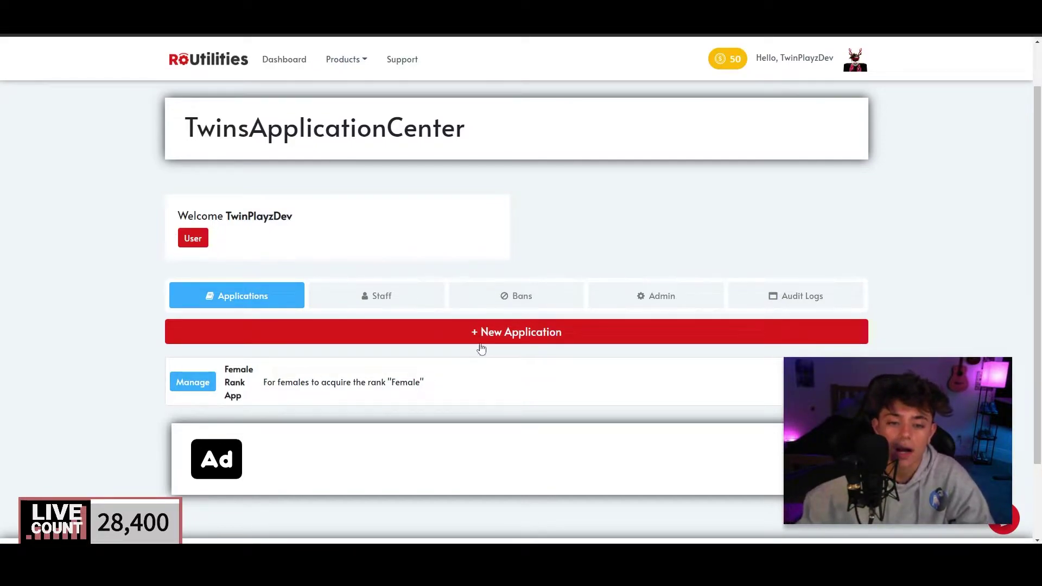
# Open the Female Rank App's management page to see its one submitted response
pyautogui.click(191, 386)
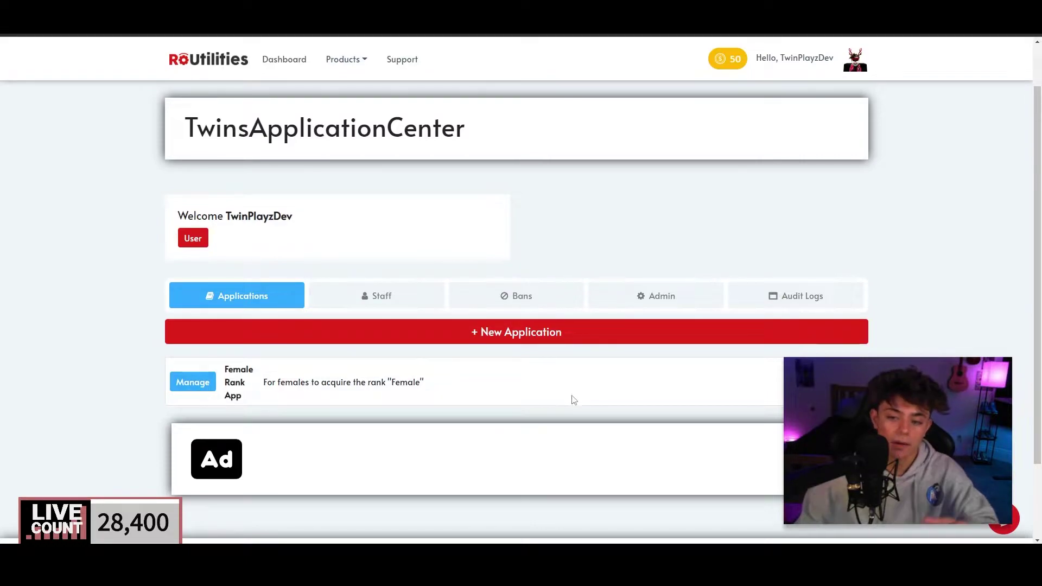
pyautogui.scroll(-2, 565, 326)
pyautogui.scroll(-1, 565, 292)
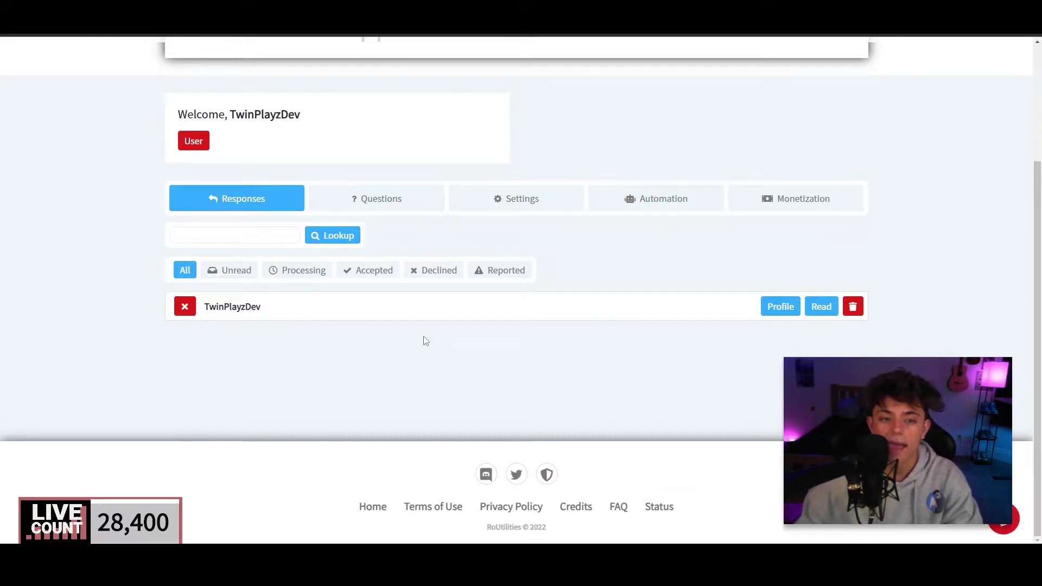
# Browse the Female Rank App's Questions, Settings, Automation and Monetization tabs, ending on Automation
pyautogui.scroll(2, 467, 315)
pyautogui.click(406, 318)
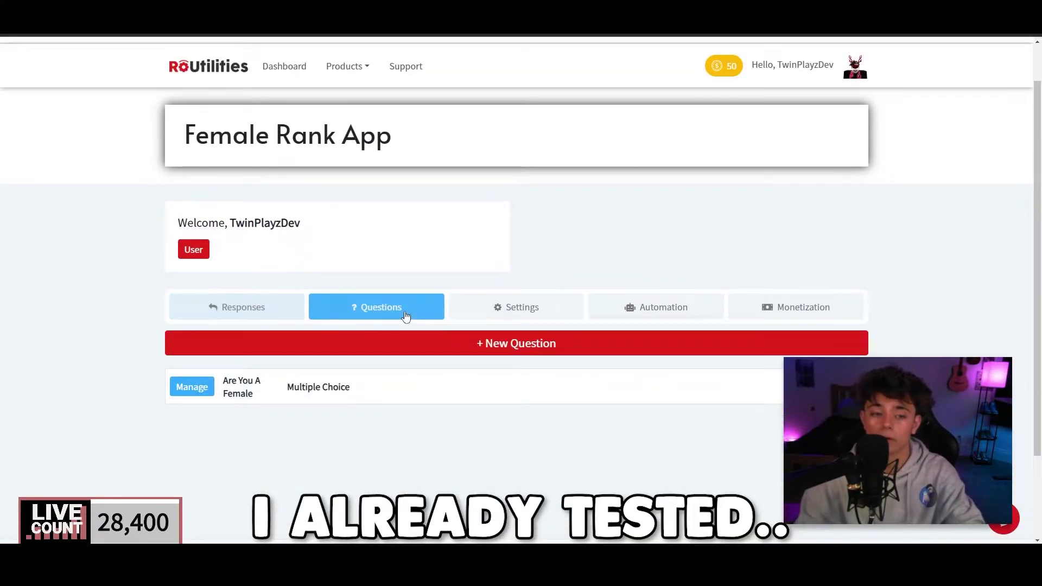
pyautogui.click(507, 314)
pyautogui.click(682, 316)
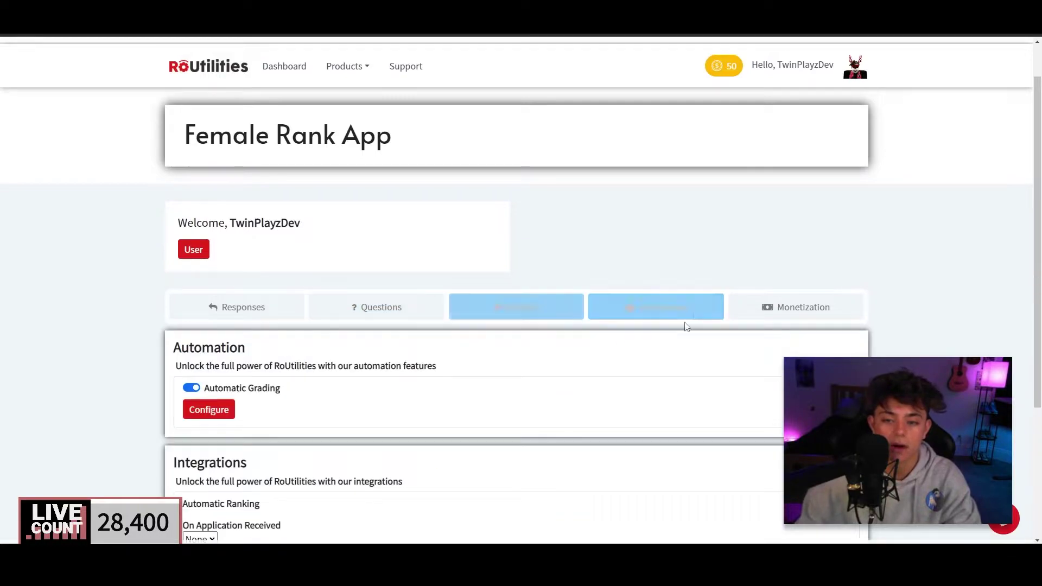
pyautogui.click(794, 310)
pyautogui.scroll(-2, 672, 375)
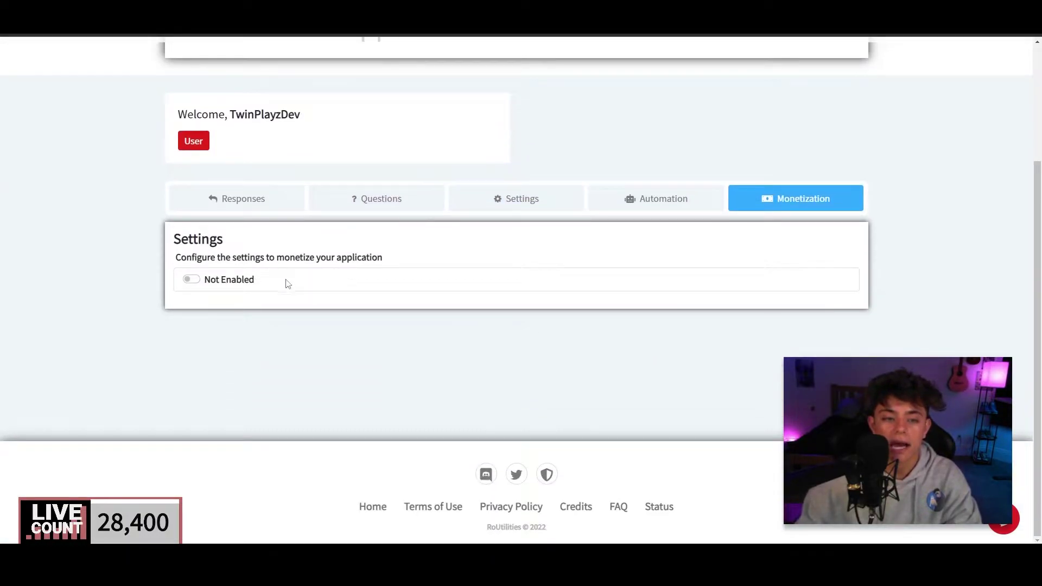
pyautogui.click(677, 210)
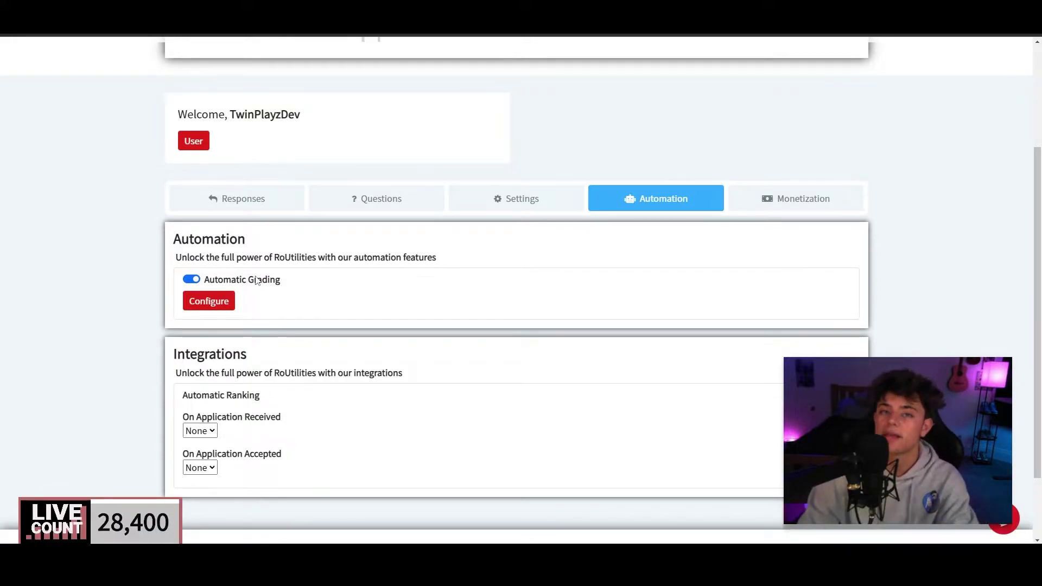
# Set Automatic Grading's minimum pass percentage to 100
pyautogui.click(225, 300)
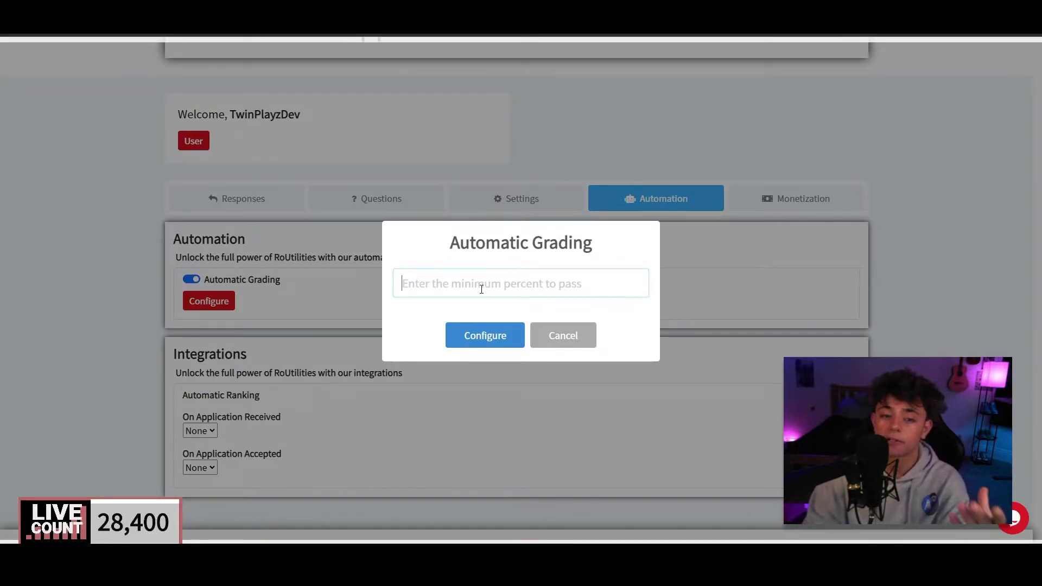
pyautogui.write('100')
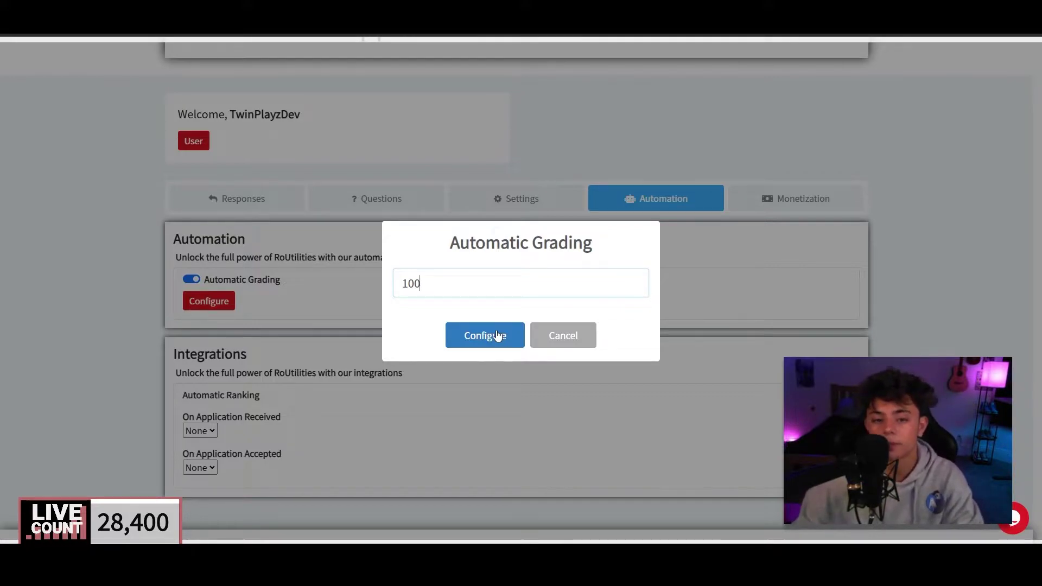
pyautogui.click(497, 336)
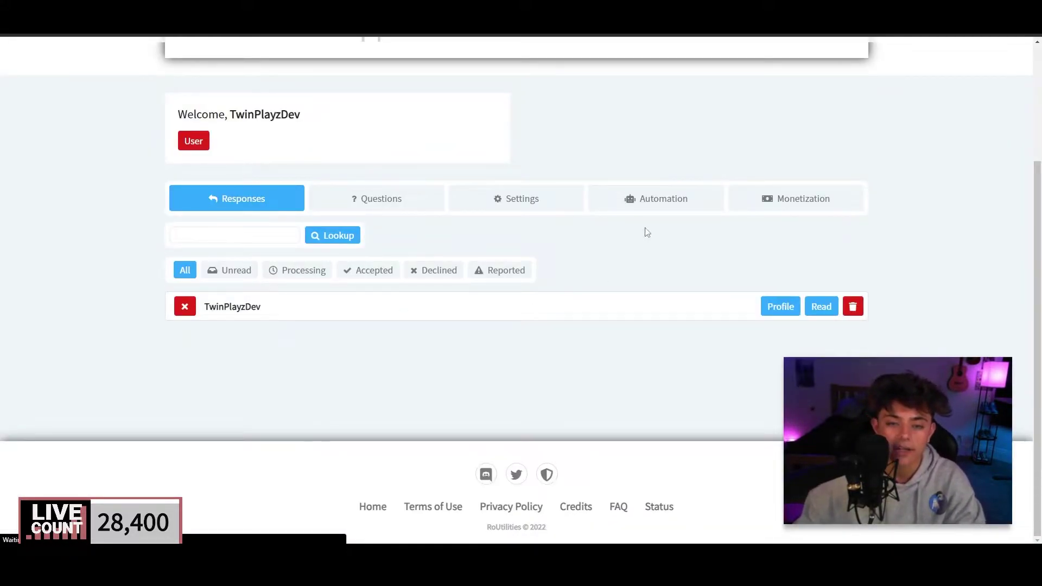
# Check the Automatic Ranking choices, leaving them at None
pyautogui.click(647, 209)
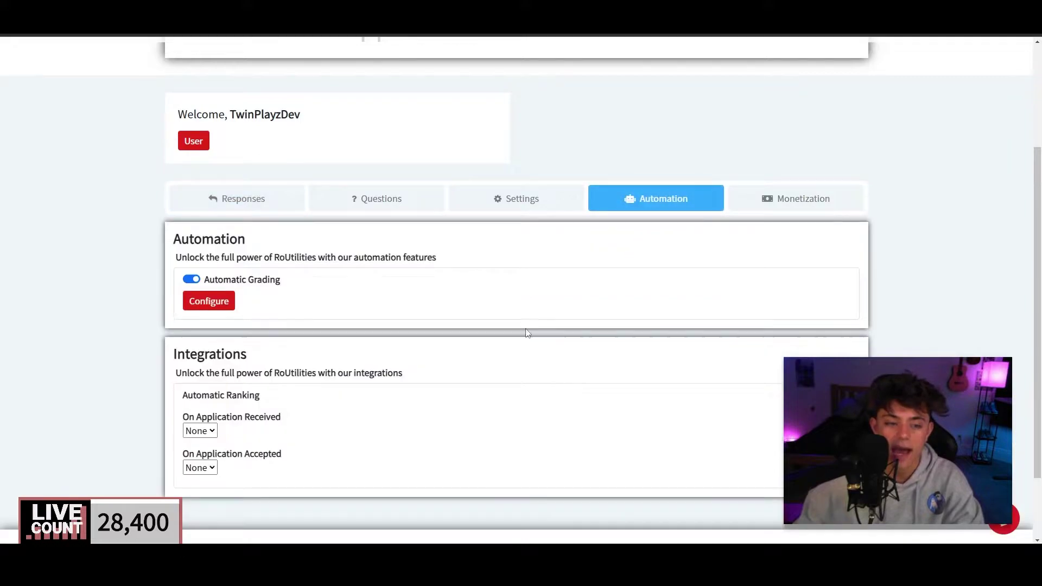
pyautogui.scroll(-2, 230, 347)
pyautogui.click(200, 342)
pyautogui.click(205, 330)
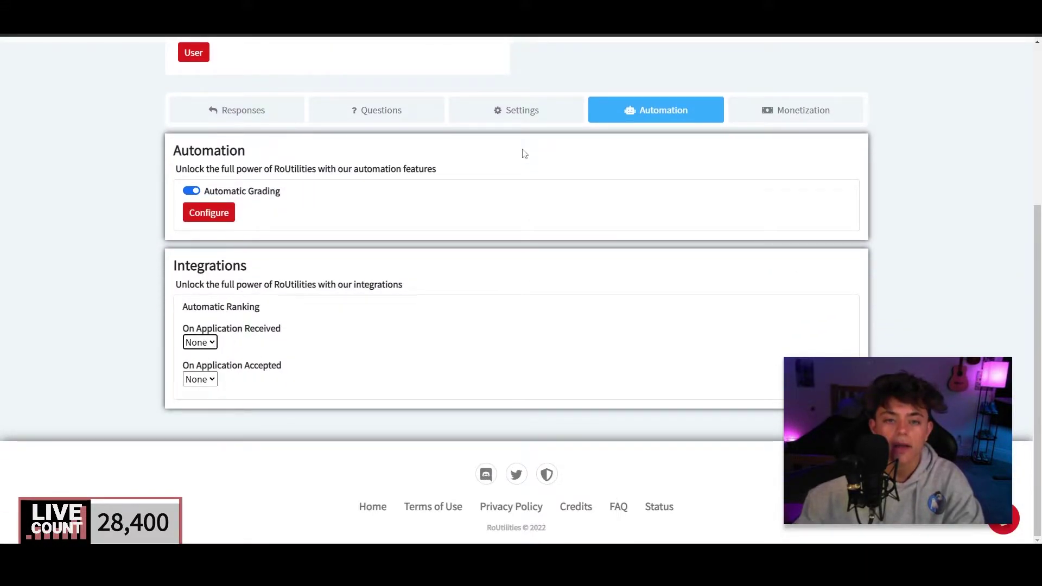
pyautogui.click(524, 117)
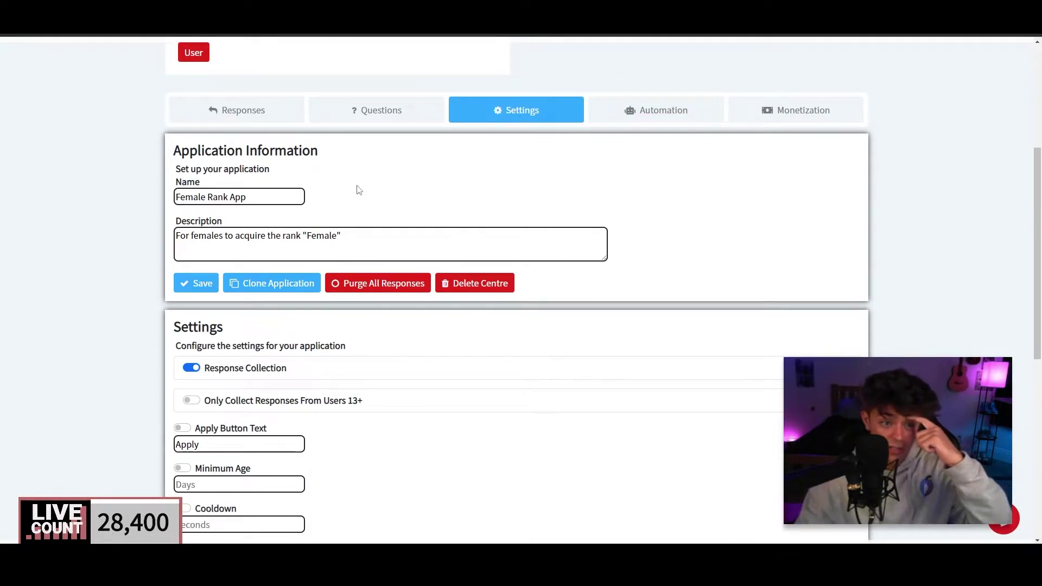
pyautogui.scroll(2, 359, 190)
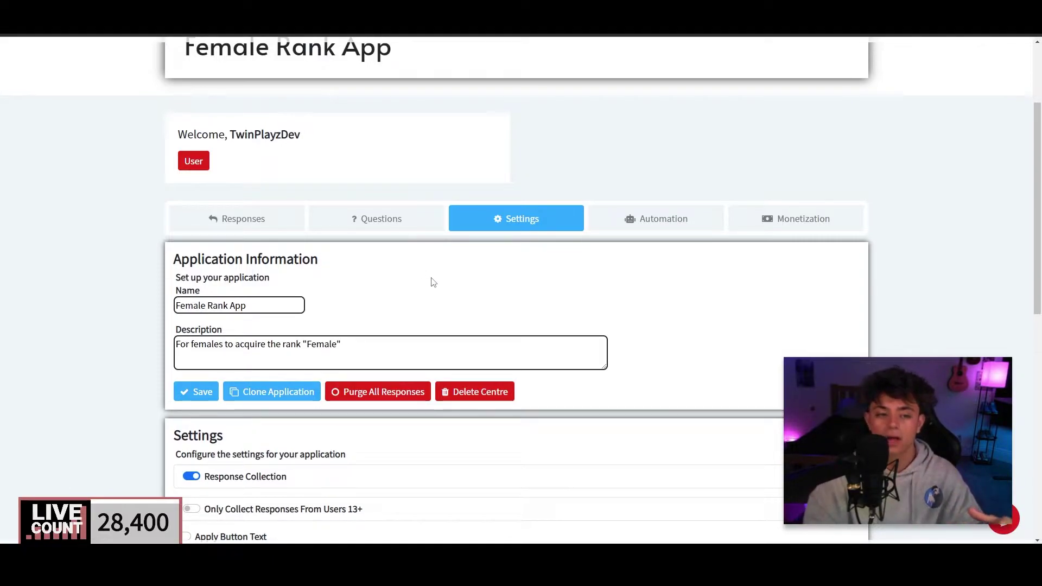
pyautogui.scroll(-2, 403, 207)
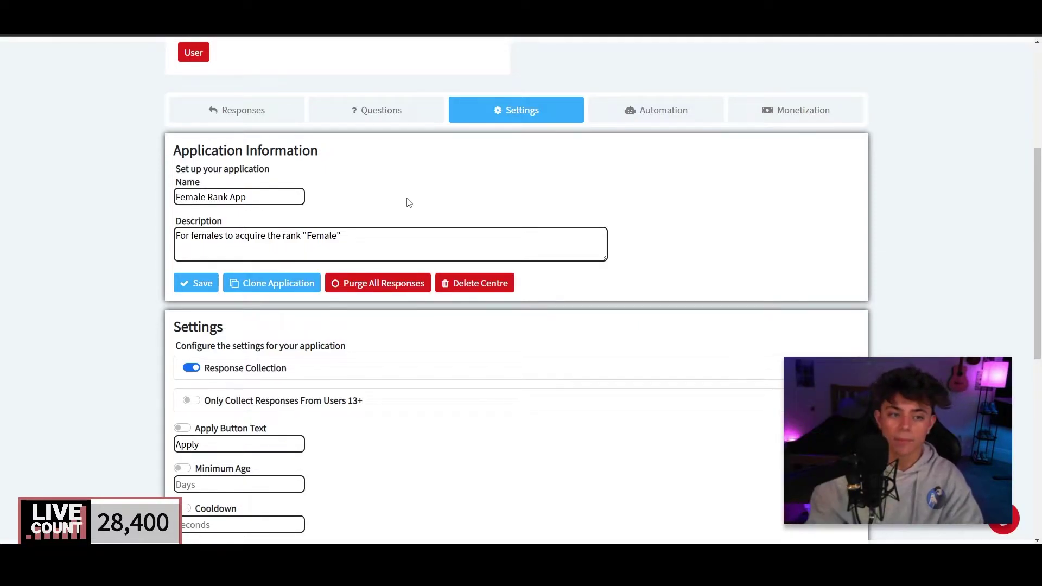
pyautogui.moveTo(380, 244); pyautogui.dragTo(140, 237)
pyautogui.click(139, 237)
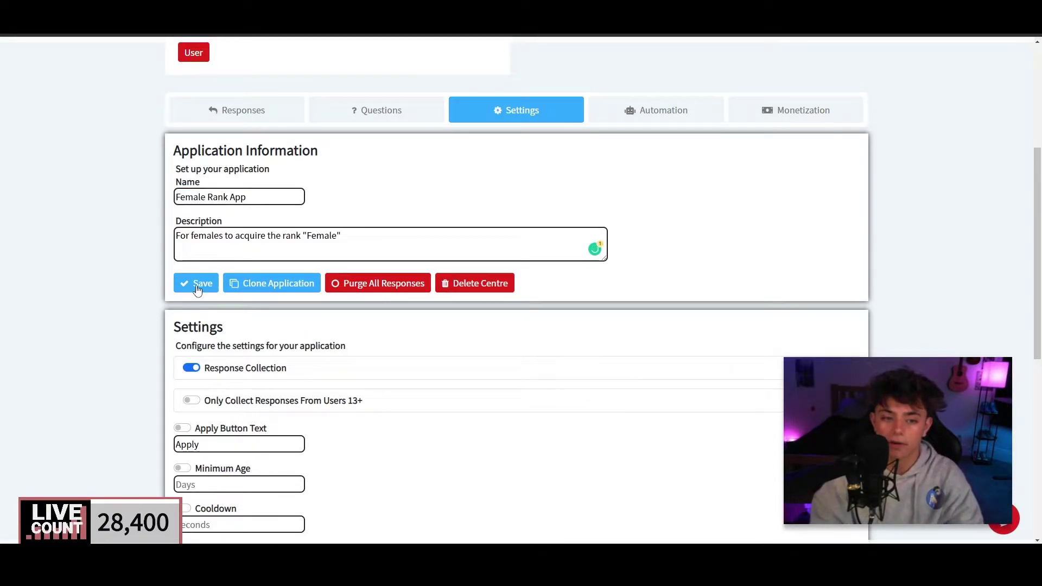
pyautogui.scroll(-3, 440, 282)
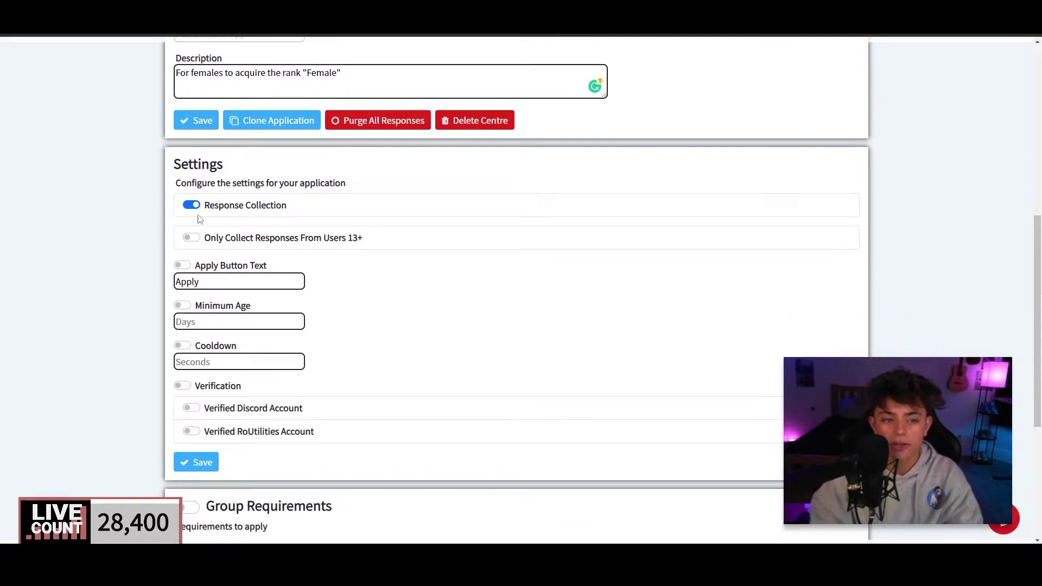
pyautogui.scroll(-1, 239, 429)
pyautogui.scroll(2, 228, 348)
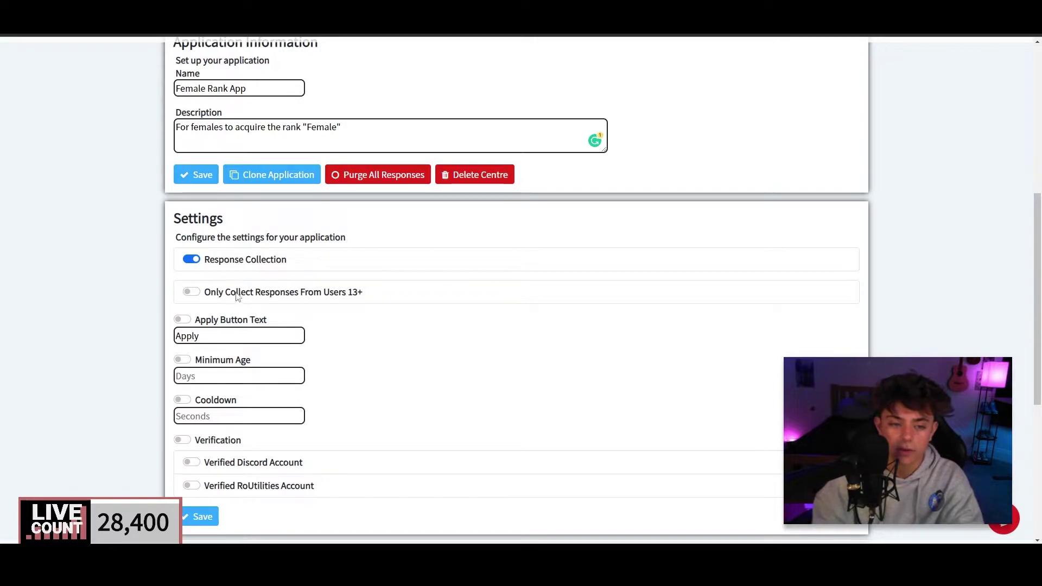
pyautogui.scroll(-1, 237, 300)
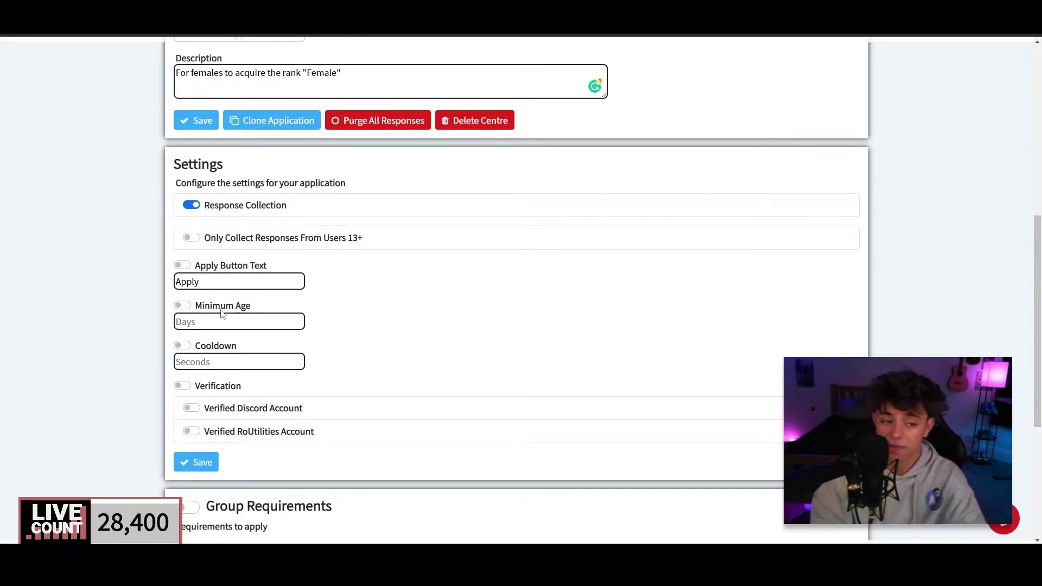
pyautogui.scroll(-1, 222, 314)
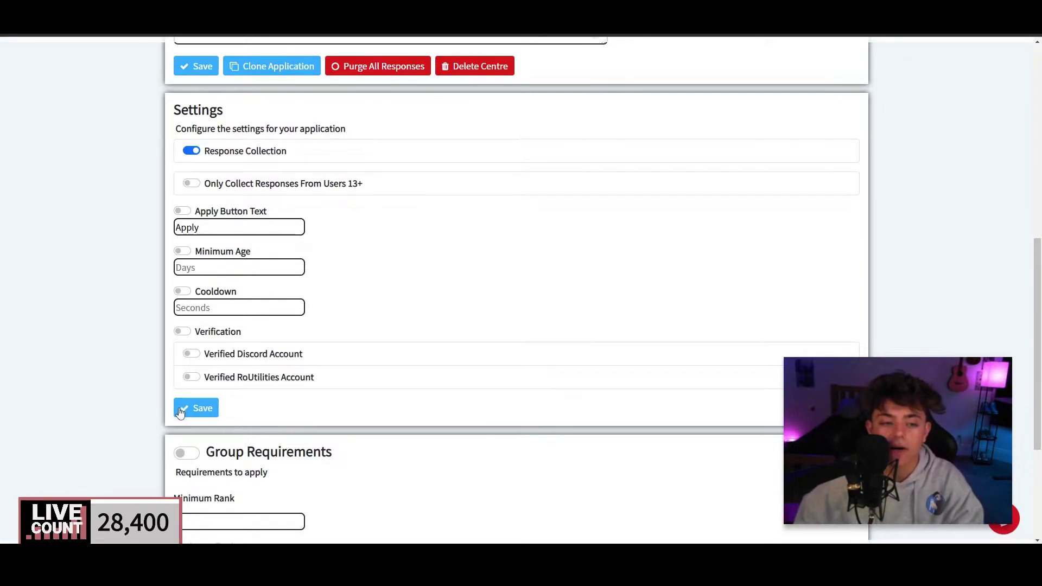
pyautogui.click(202, 378)
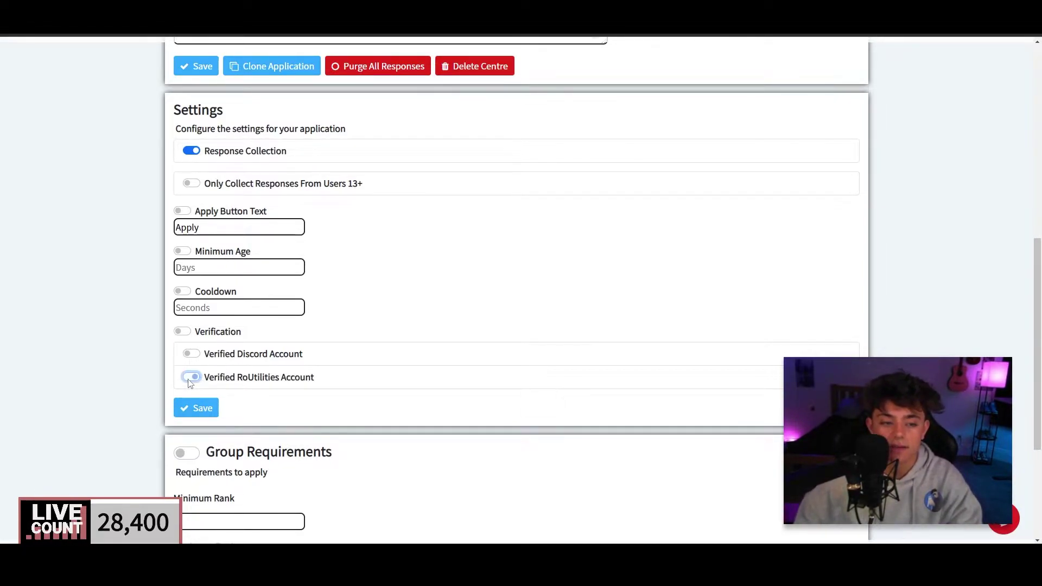
pyautogui.click(184, 332)
pyautogui.click(195, 378)
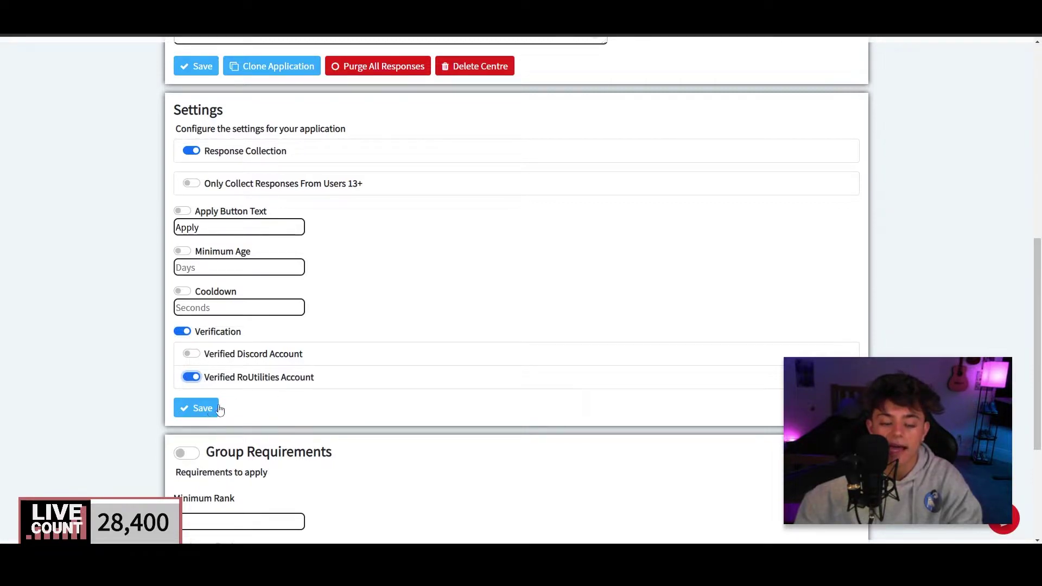
pyautogui.click(192, 378)
pyautogui.click(182, 332)
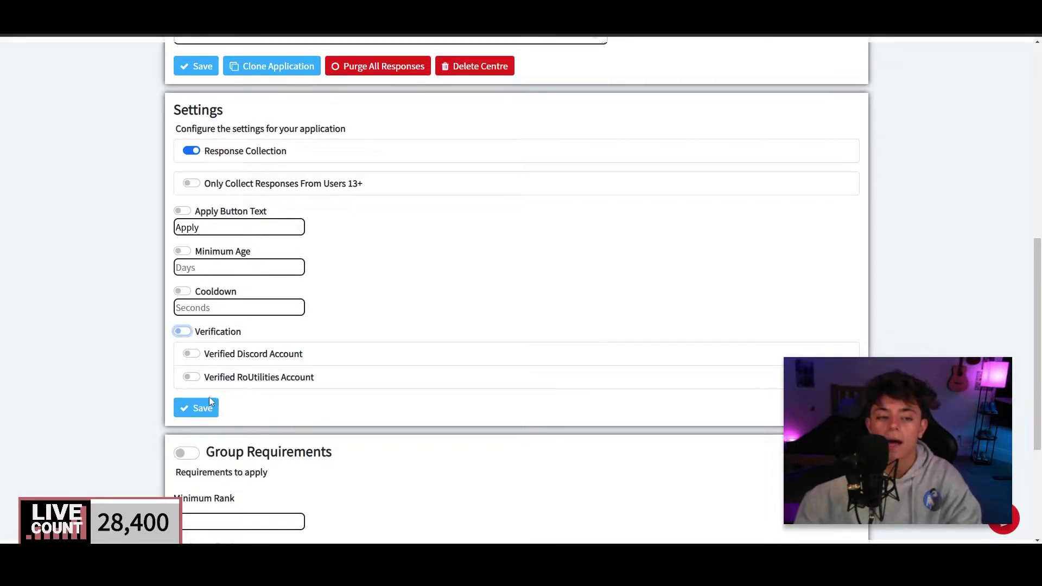
pyautogui.scroll(-1, 357, 350)
pyautogui.scroll(-3, 357, 350)
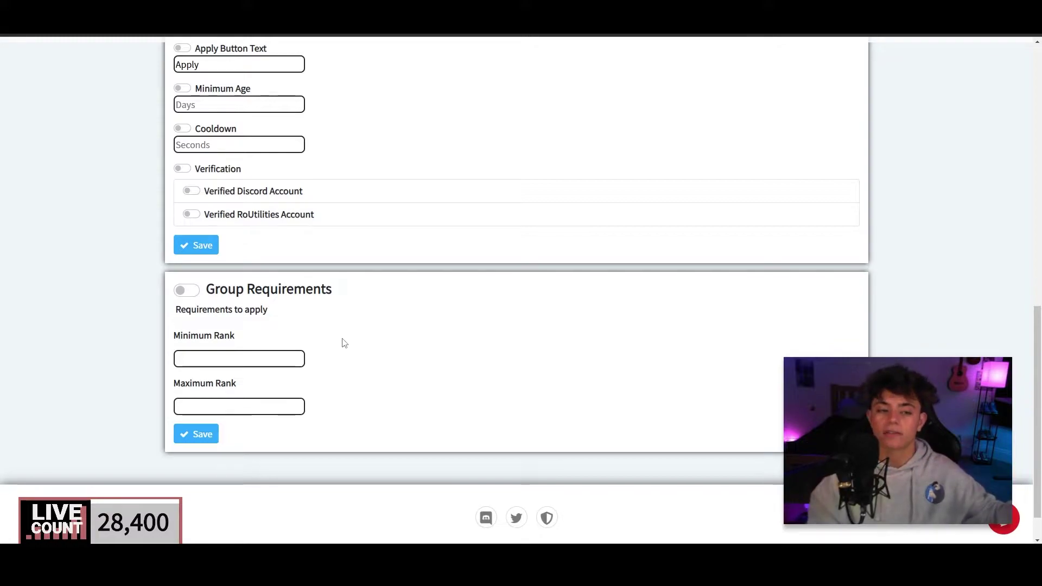
# Enter 123 in Minimum Rank and then erase it, leaving the field empty
pyautogui.click(269, 358)
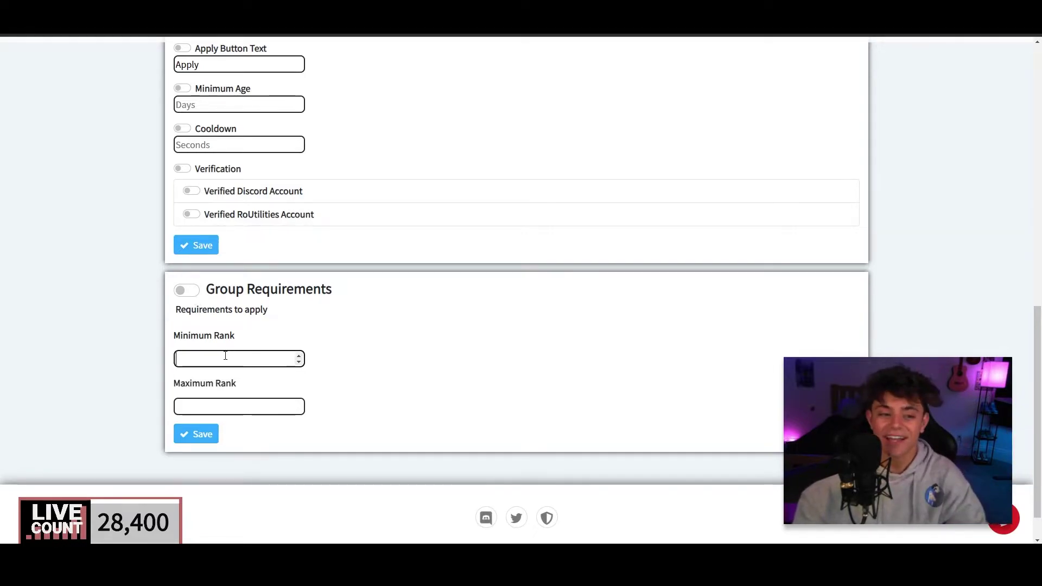
pyautogui.write('123')
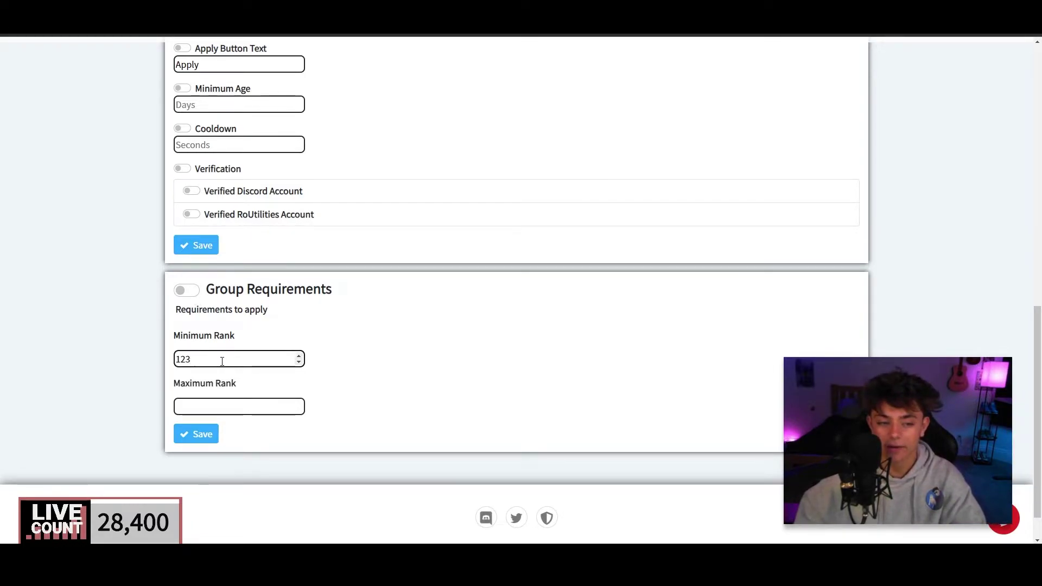
pyautogui.press('BackSpace')
pyautogui.press('BackSpace')
pyautogui.press('BackSpace')
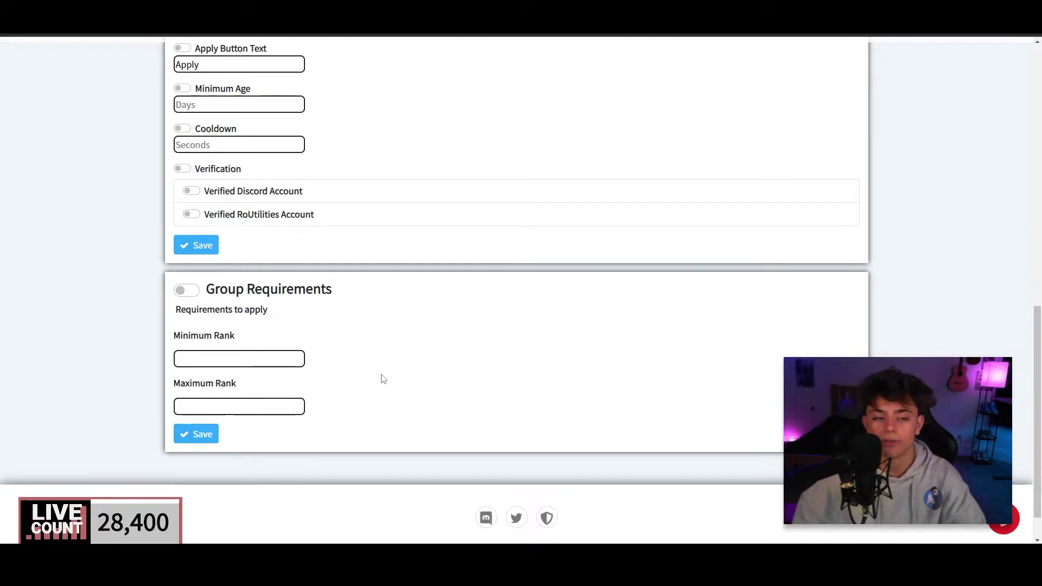
# Scroll back up and switch to the application's Questions section
pyautogui.scroll(7, 382, 391)
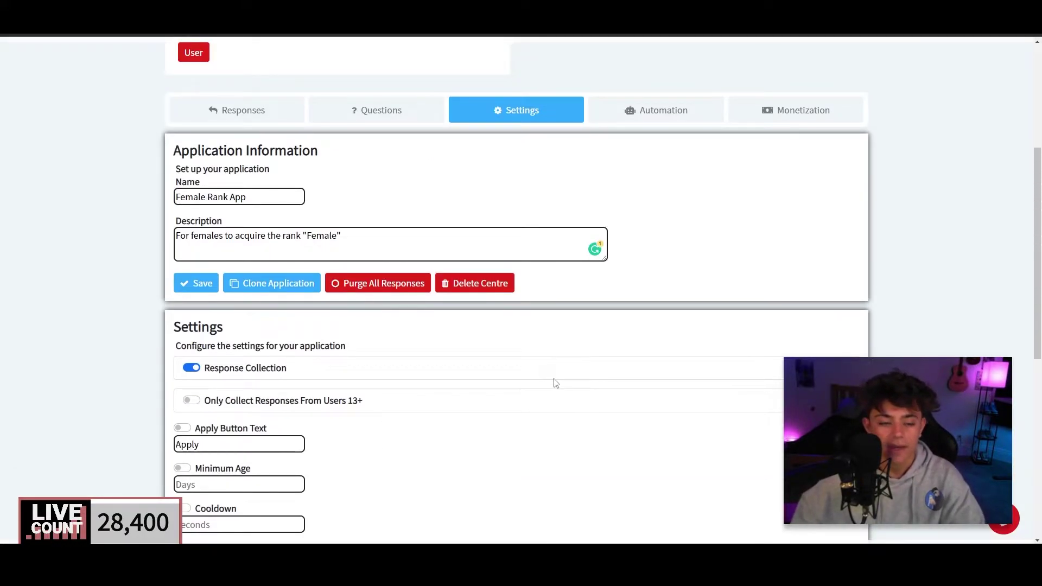
pyautogui.scroll(-8, 291, 477)
pyautogui.scroll(5, 342, 405)
pyautogui.scroll(-5, 202, 180)
pyautogui.scroll(8, 374, 367)
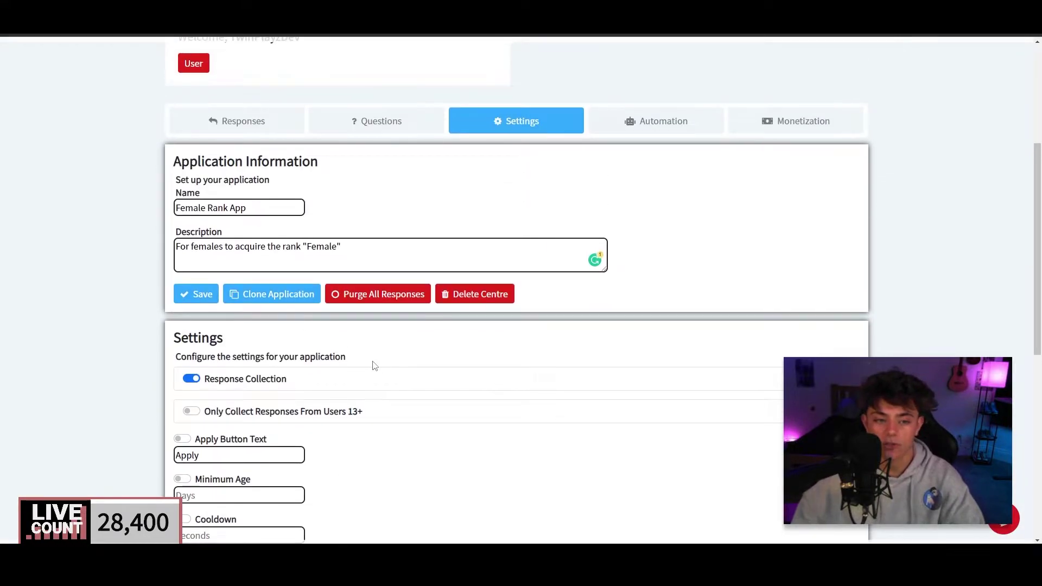
pyautogui.scroll(-2, 388, 370)
pyautogui.scroll(3, 380, 372)
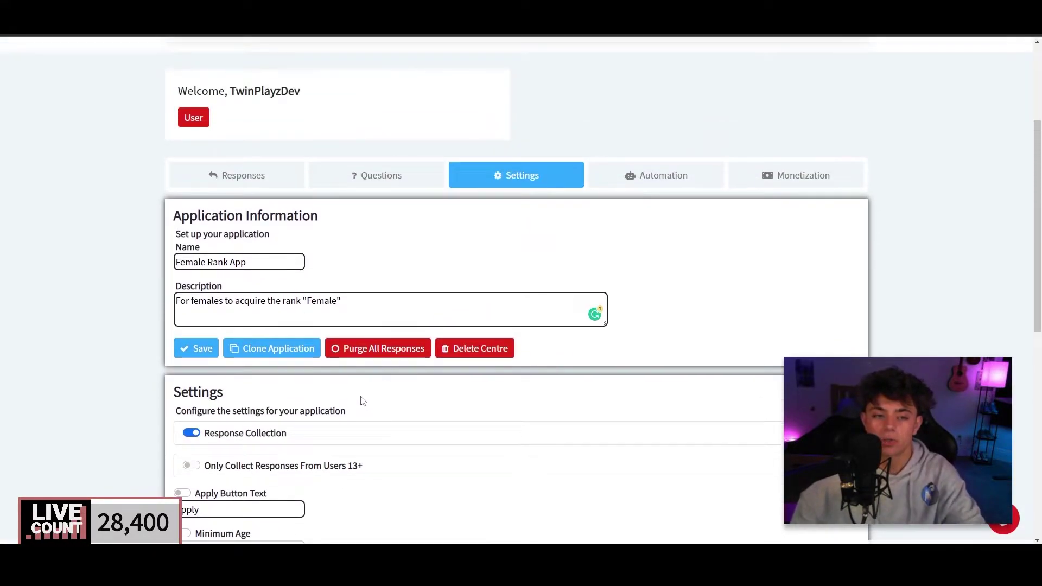
pyautogui.click(378, 181)
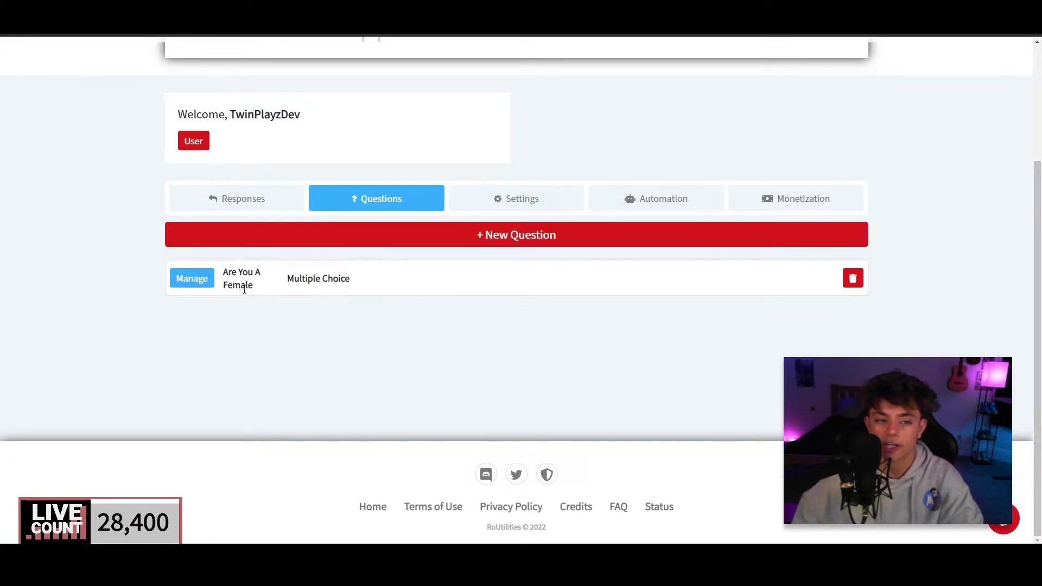
# Open the 'Are You A Female' question for editing, keeping its type as Multiple Choice
pyautogui.click(194, 278)
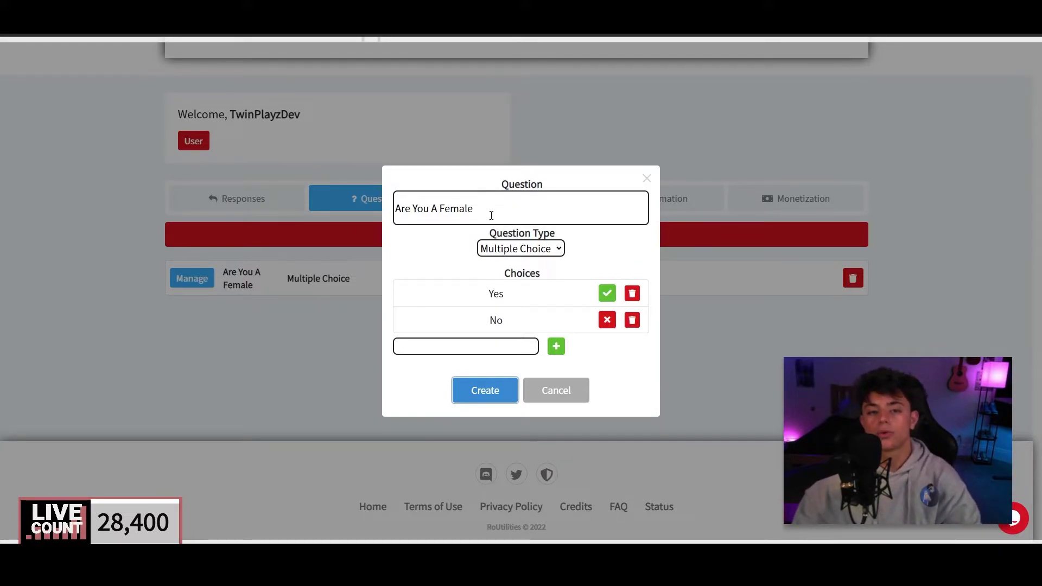
pyautogui.moveTo(491, 214); pyautogui.dragTo(304, 218)
pyautogui.click(525, 214)
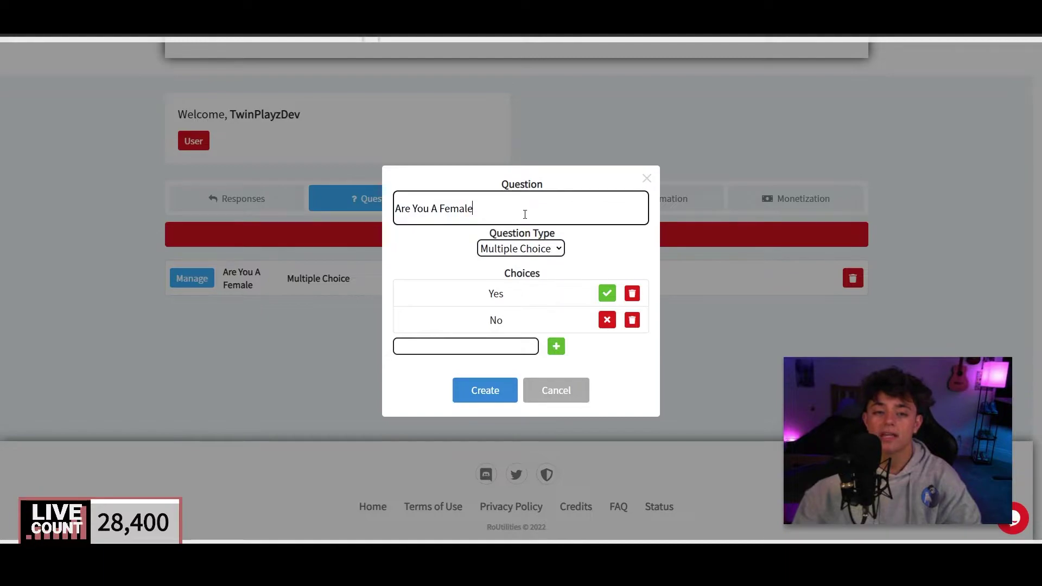
pyautogui.moveTo(521, 214); pyautogui.dragTo(351, 205)
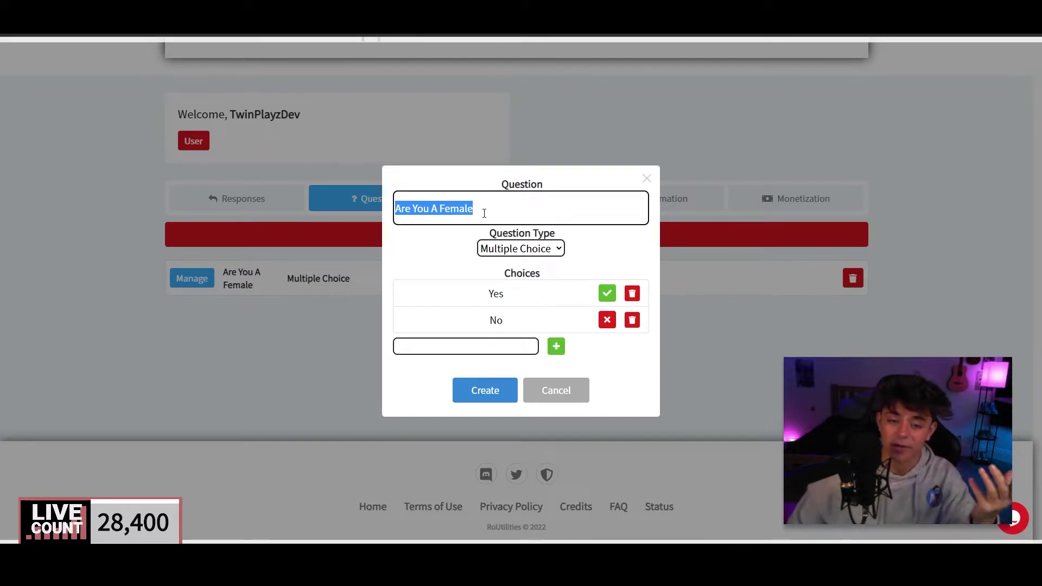
pyautogui.click(537, 250)
pyautogui.click(537, 253)
pyautogui.click(537, 250)
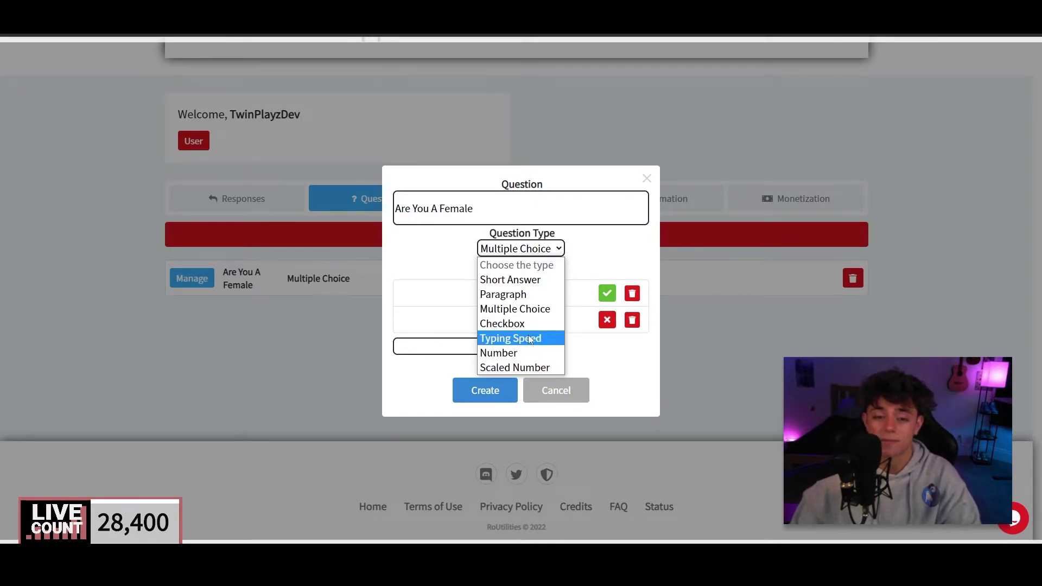
pyautogui.click(547, 249)
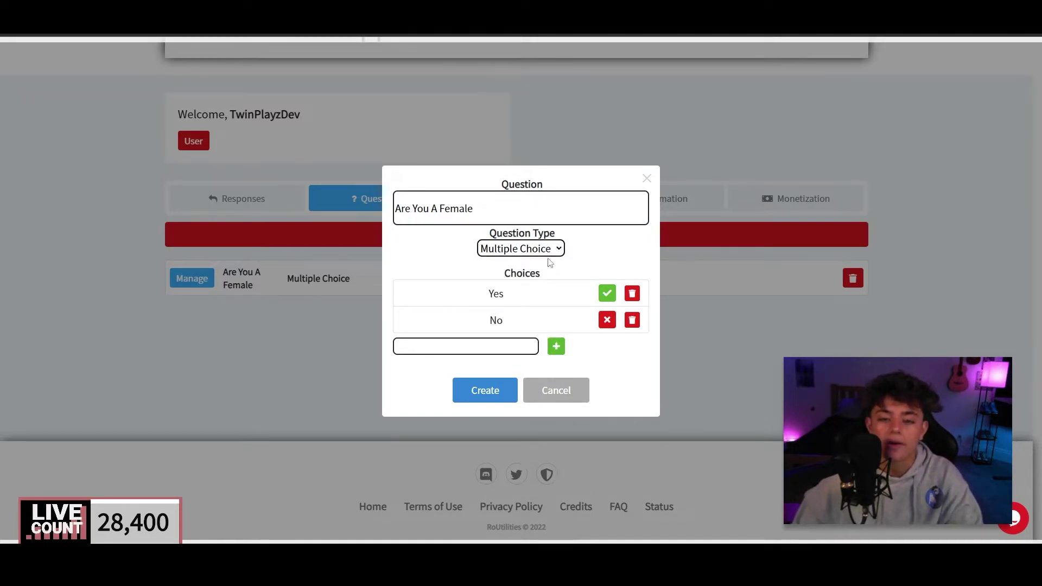
pyautogui.click(548, 250)
pyautogui.click(536, 251)
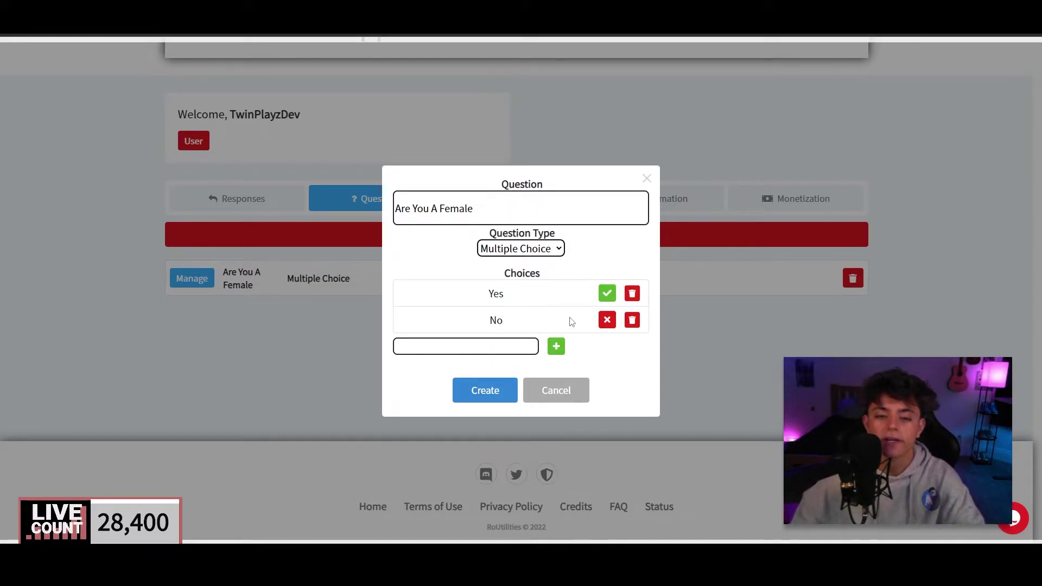
# Add 'Maybe' as a third answer choice and save the question with Create
pyautogui.click(504, 341)
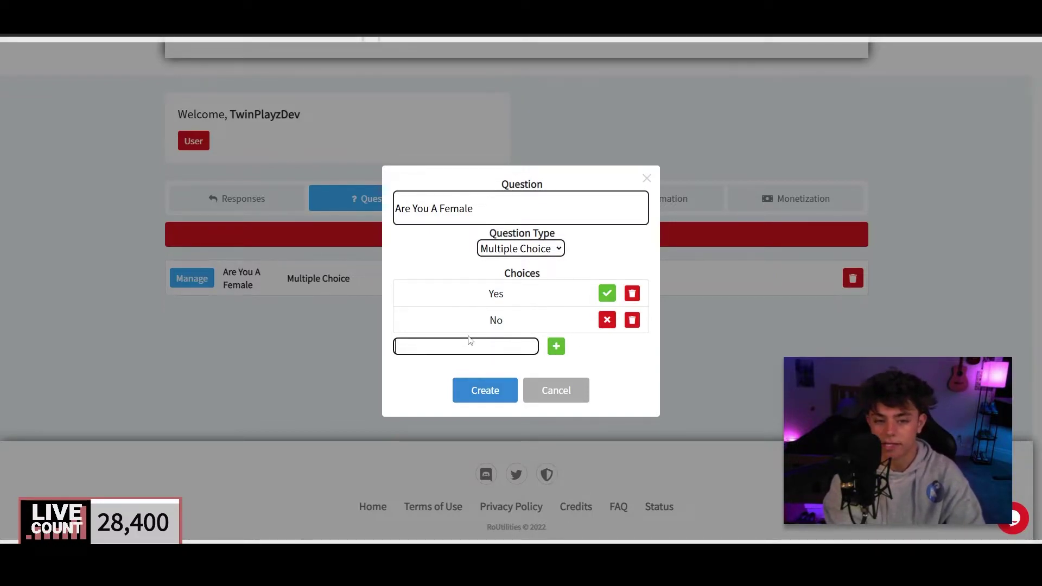
pyautogui.write('Maybe')
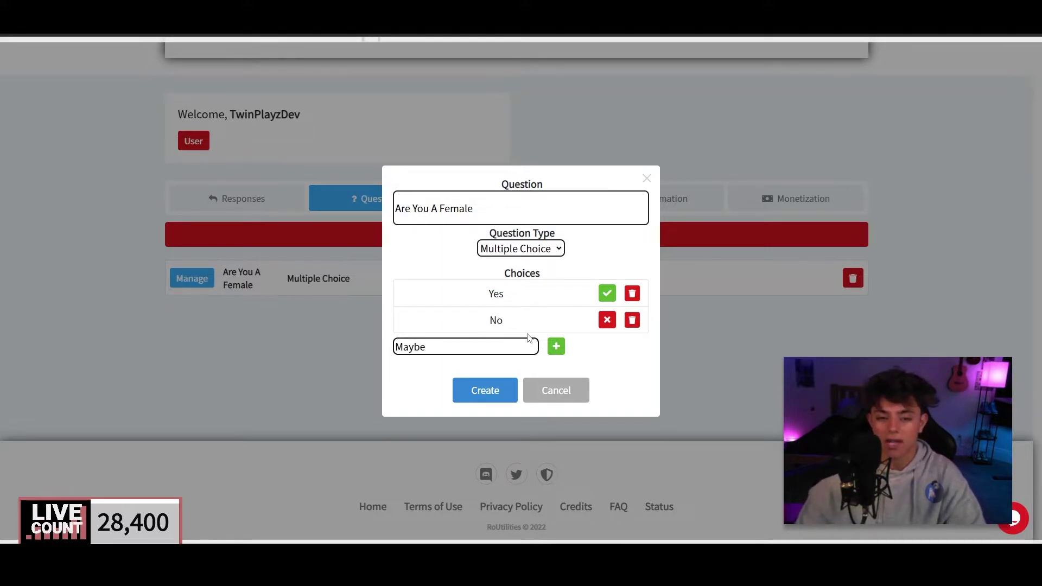
pyautogui.click(556, 346)
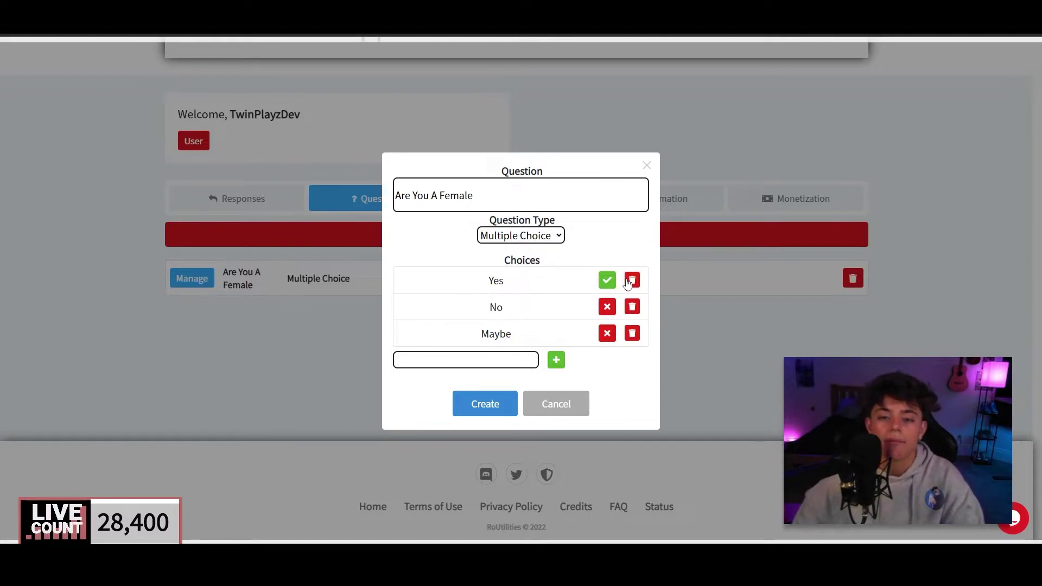
pyautogui.click(633, 334)
pyautogui.click(490, 349)
pyautogui.write('Maybe')
pyautogui.click(557, 351)
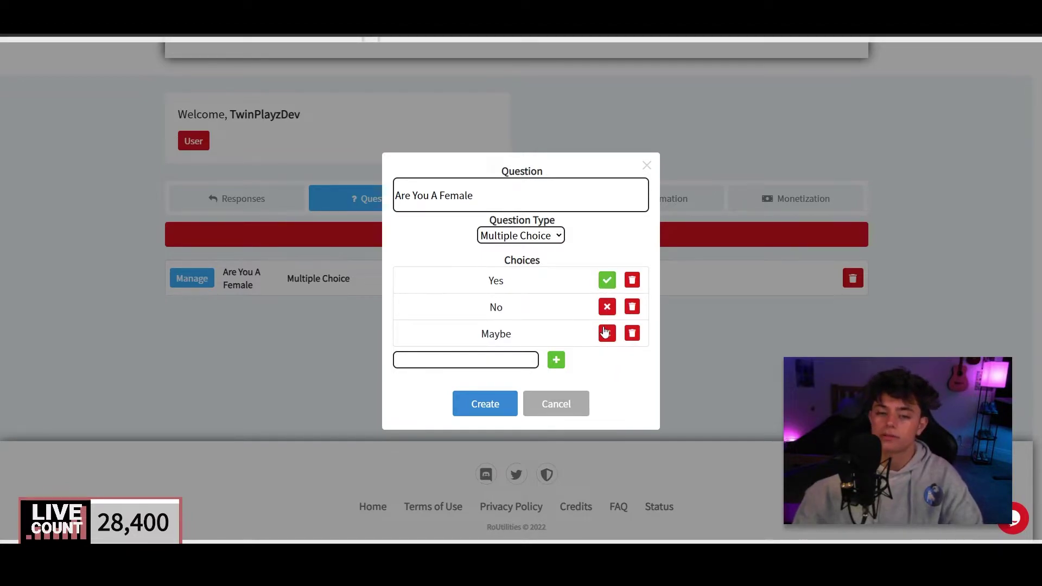
pyautogui.click(544, 236)
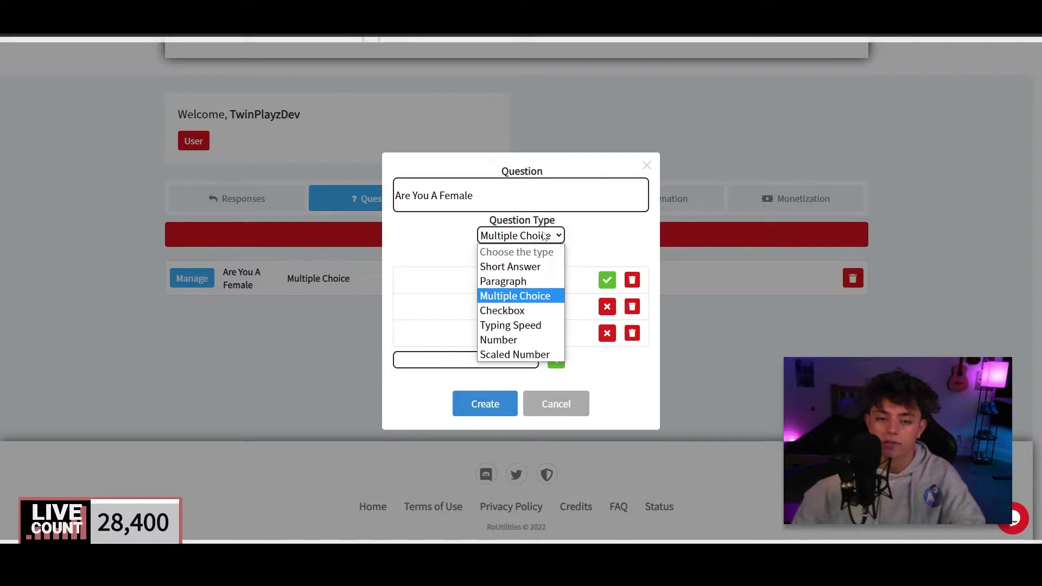
pyautogui.click(540, 235)
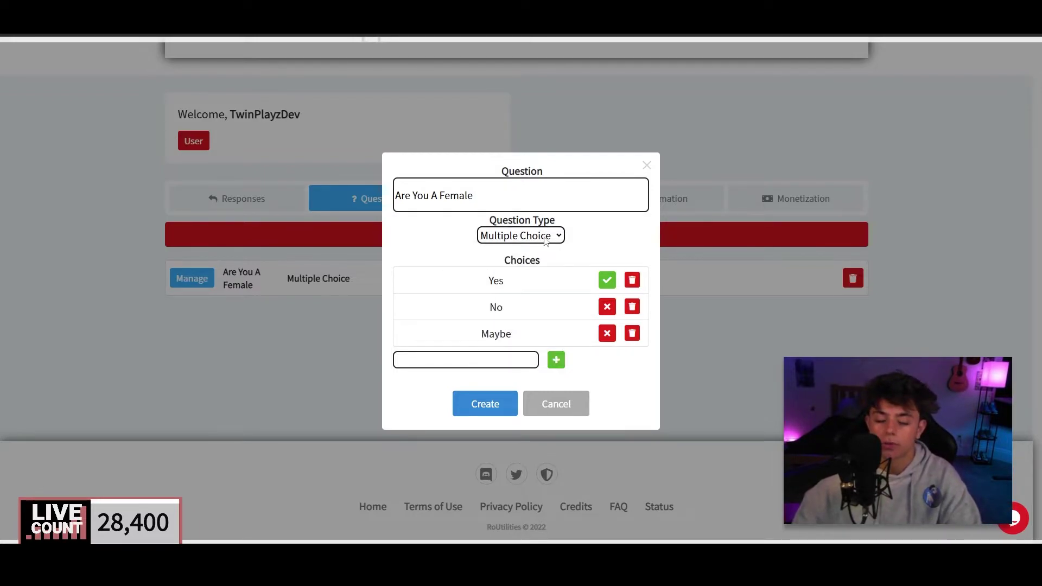
pyautogui.click(495, 404)
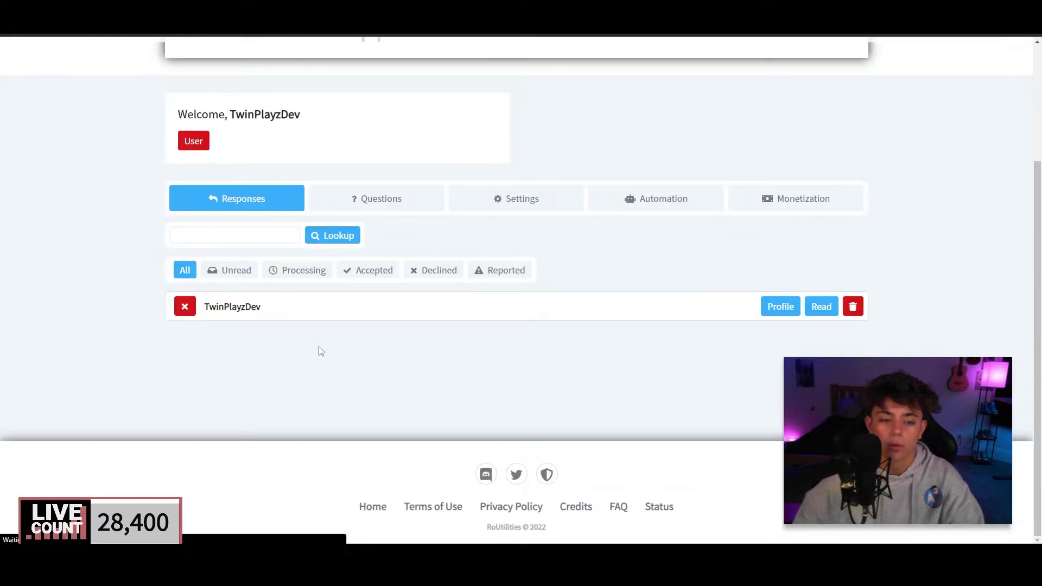
# Delete the single test response from the Responses list, confirming with OK
pyautogui.click(380, 199)
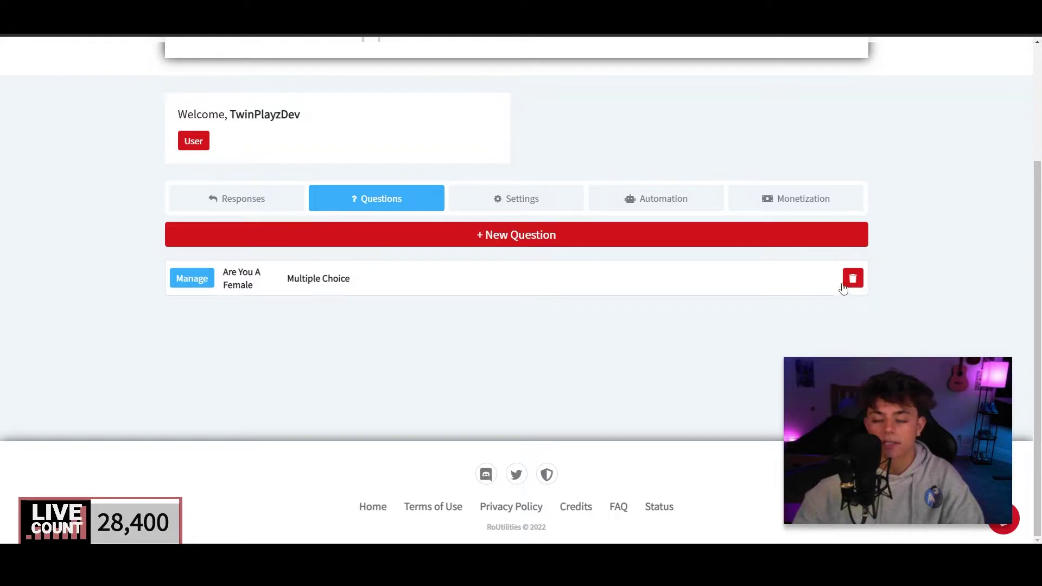
pyautogui.click(265, 201)
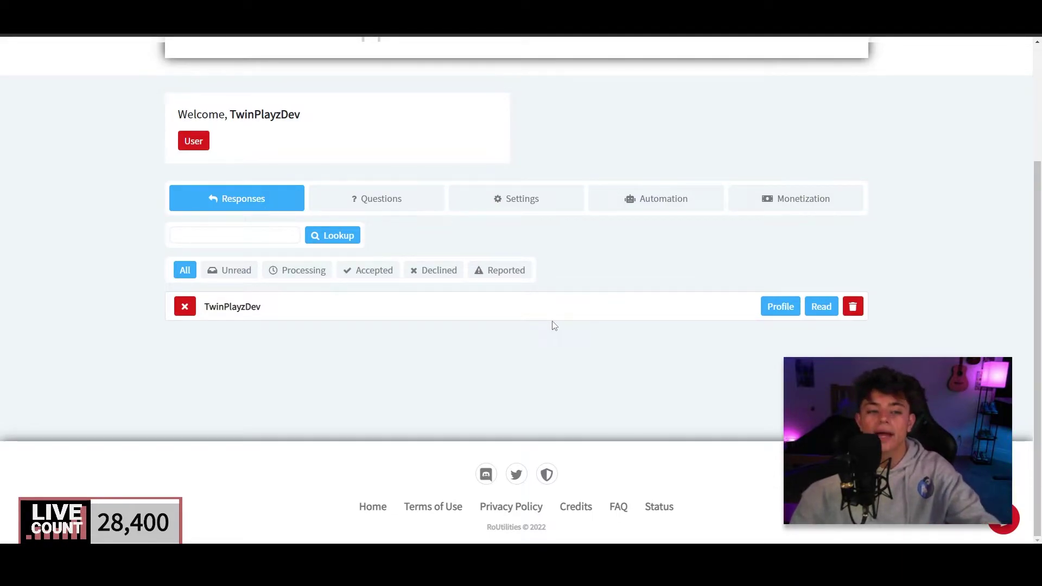
pyautogui.click(857, 315)
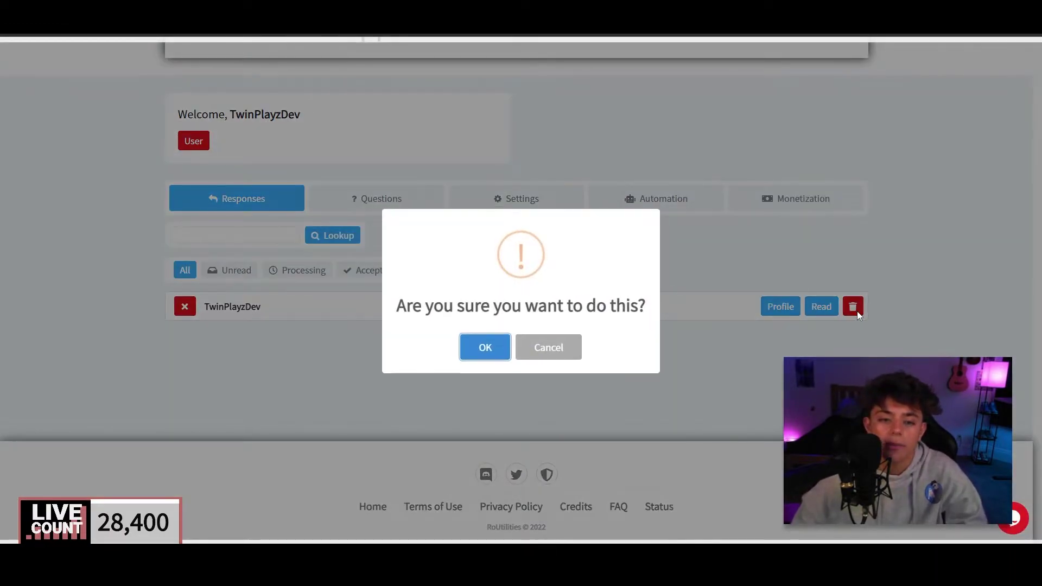
pyautogui.click(498, 348)
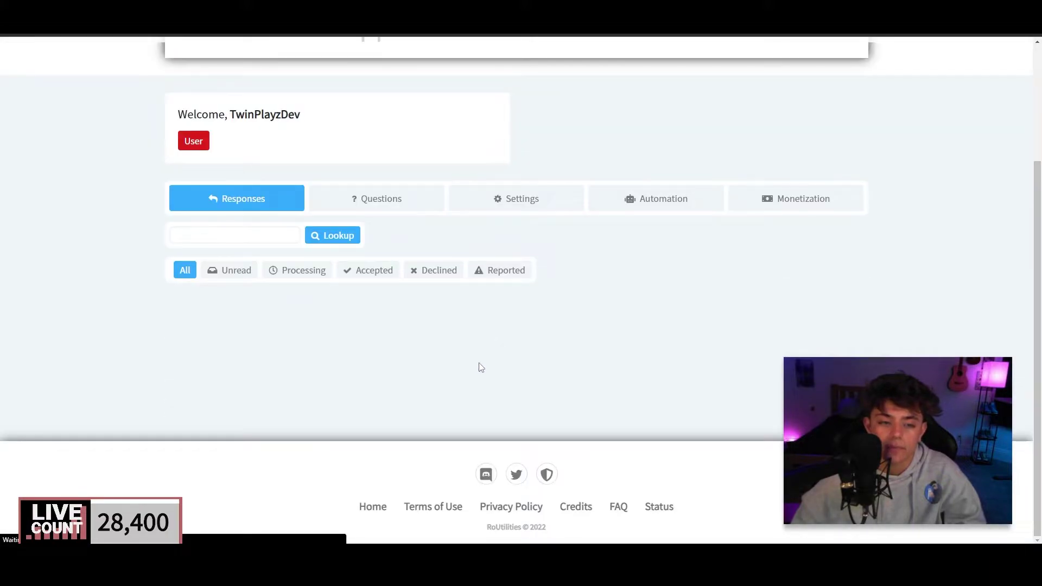
# Browse the app's Questions, Settings, Monetization and Automation tabs, returning to Responses
pyautogui.scroll(3, 456, 369)
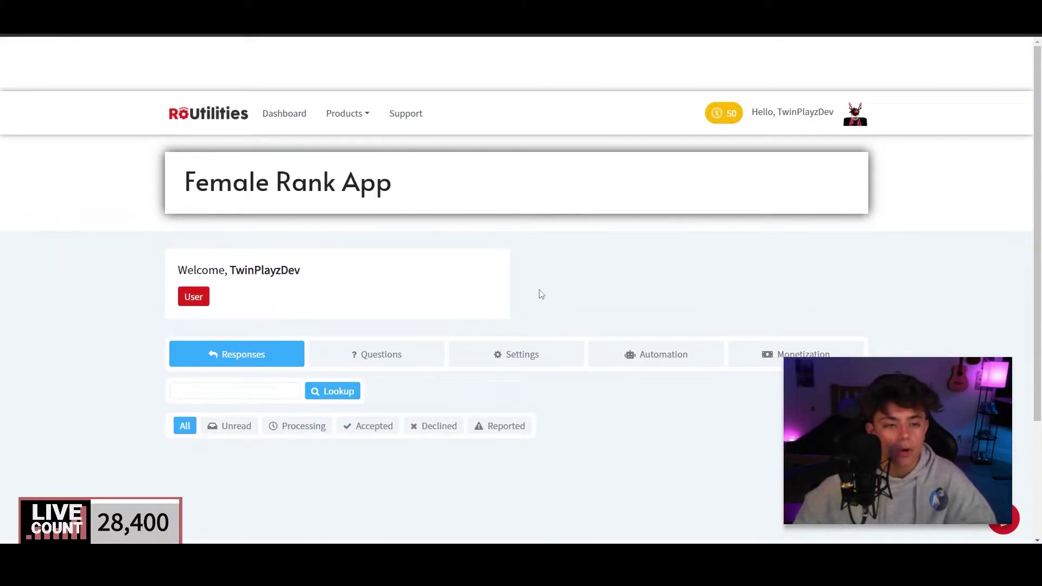
pyautogui.scroll(-3, 537, 295)
pyautogui.click(382, 205)
pyautogui.click(547, 207)
pyautogui.click(377, 201)
pyautogui.click(521, 202)
pyautogui.click(795, 199)
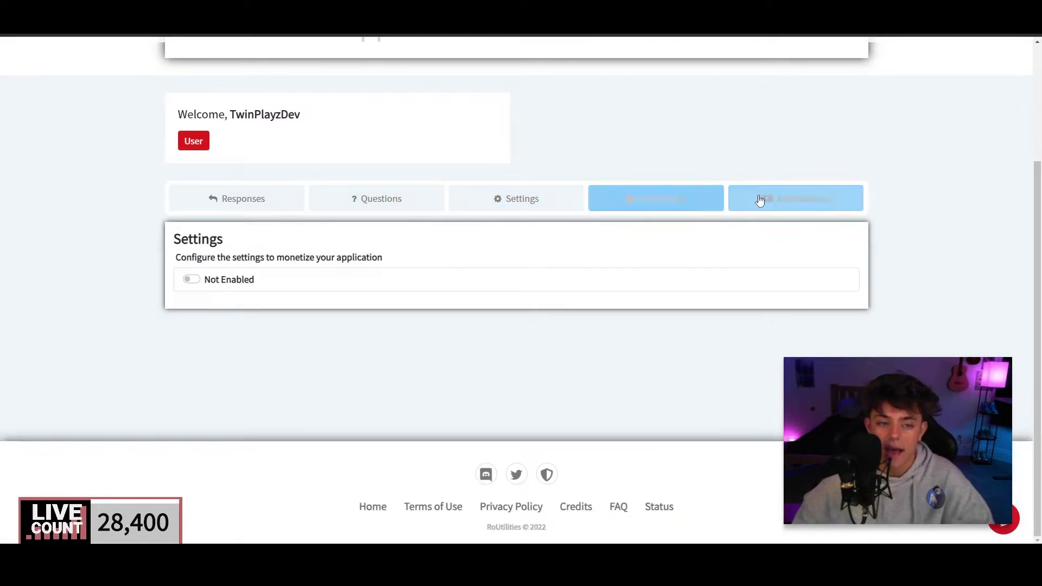
pyautogui.click(629, 212)
pyautogui.click(562, 212)
pyautogui.click(414, 209)
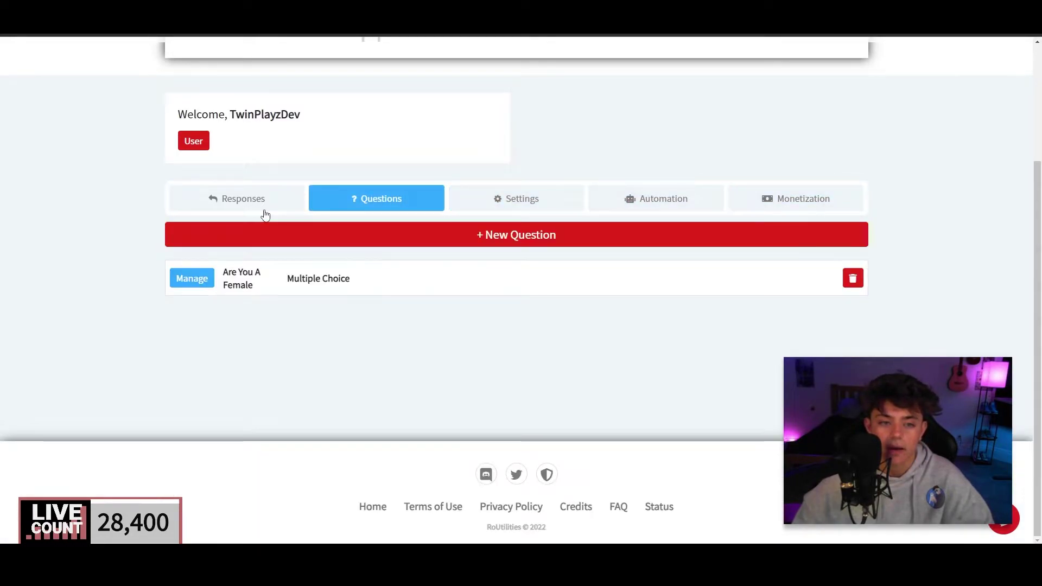
pyautogui.click(262, 212)
pyautogui.scroll(2, 410, 307)
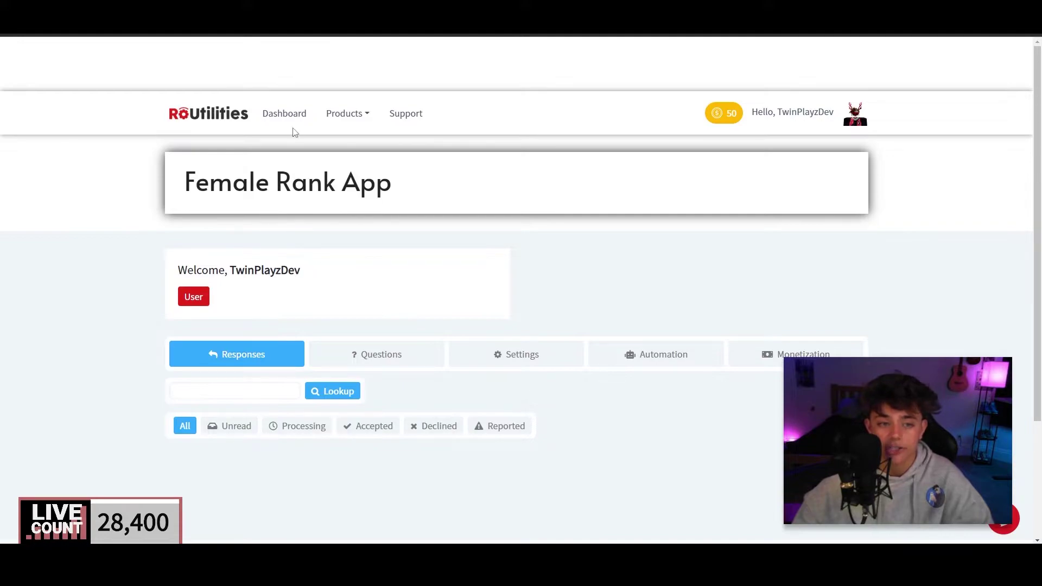
# Go from the Dashboard through Twin's Community and Applications to TwinsApplicationCenter's Admin tab
pyautogui.click(286, 115)
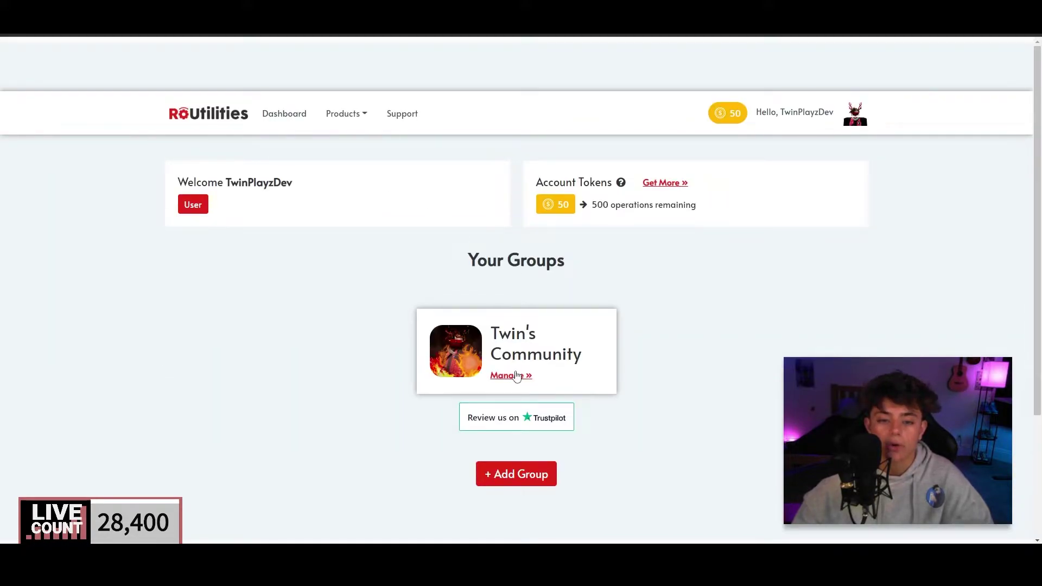
pyautogui.click(516, 375)
pyautogui.scroll(-4, 325, 295)
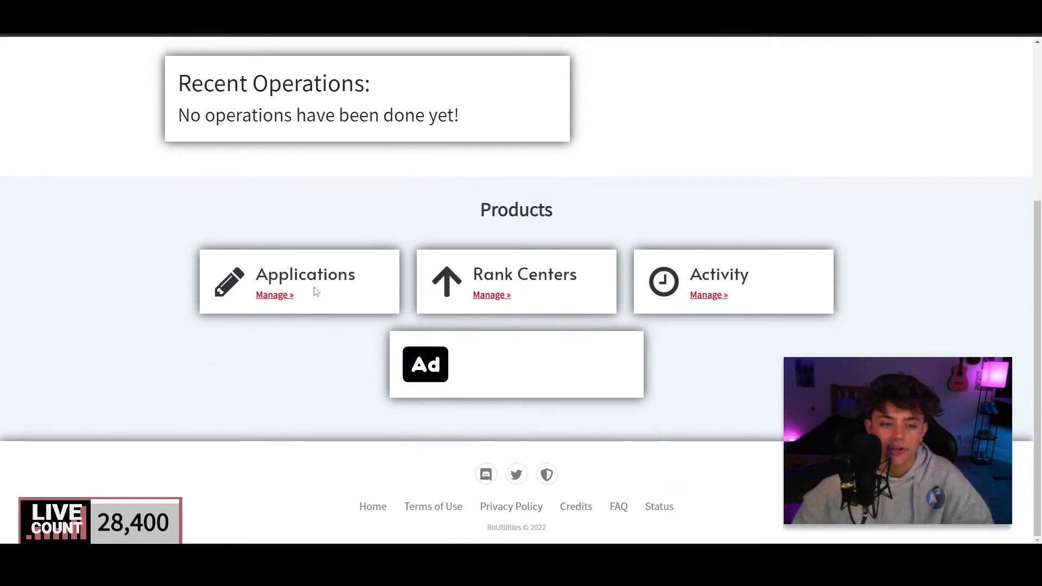
pyautogui.click(276, 297)
pyautogui.scroll(-2, 354, 301)
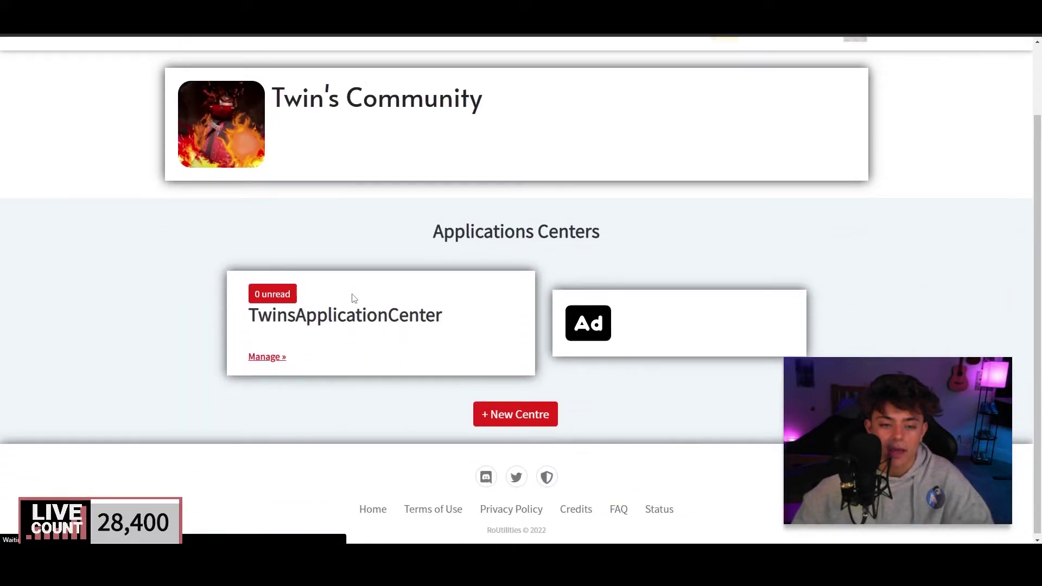
pyautogui.click(264, 361)
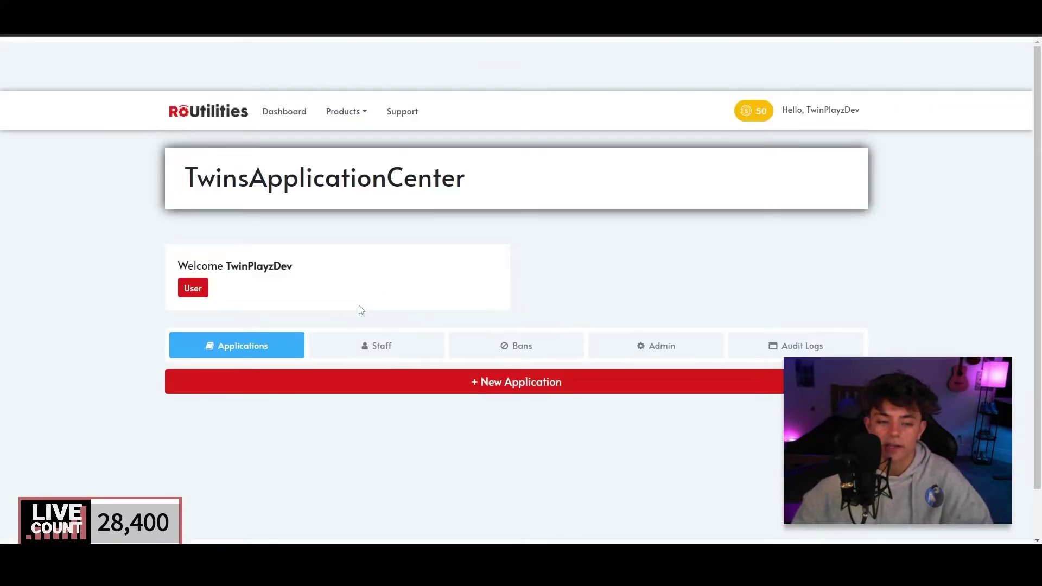
pyautogui.scroll(-3, 314, 309)
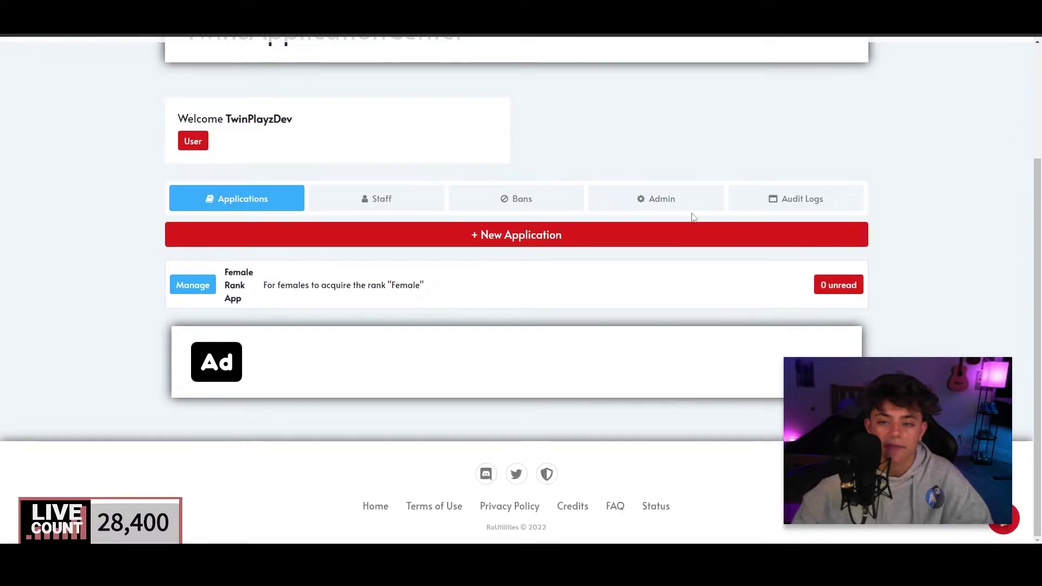
pyautogui.click(711, 198)
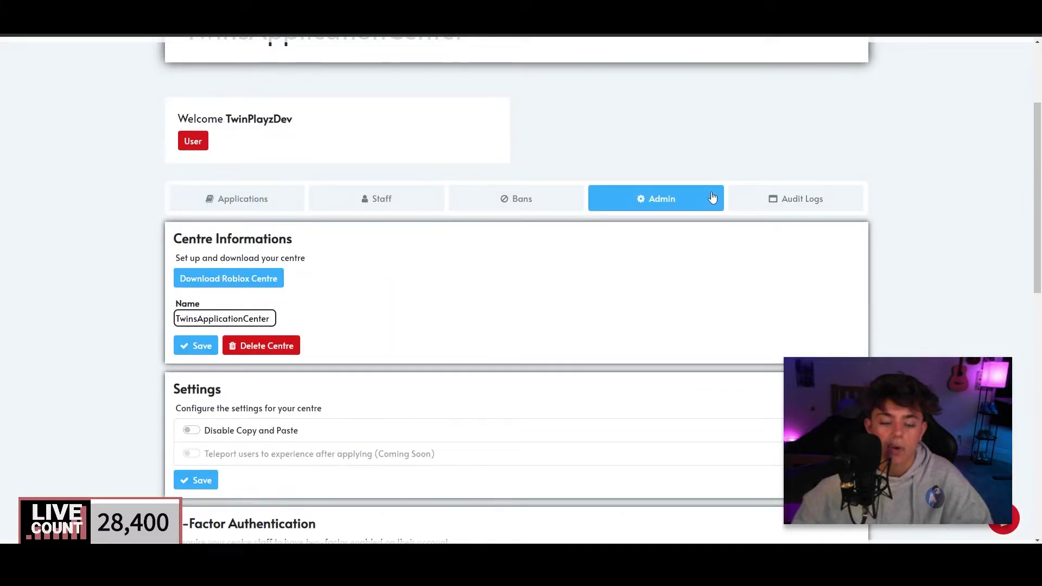
pyautogui.click(363, 210)
pyautogui.click(274, 211)
pyautogui.click(386, 211)
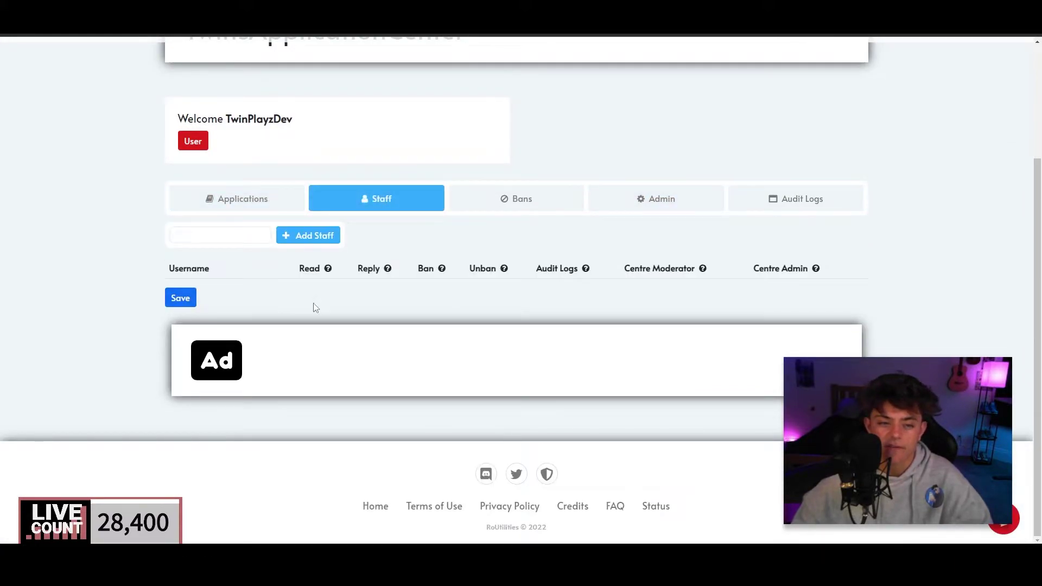
pyautogui.click(256, 208)
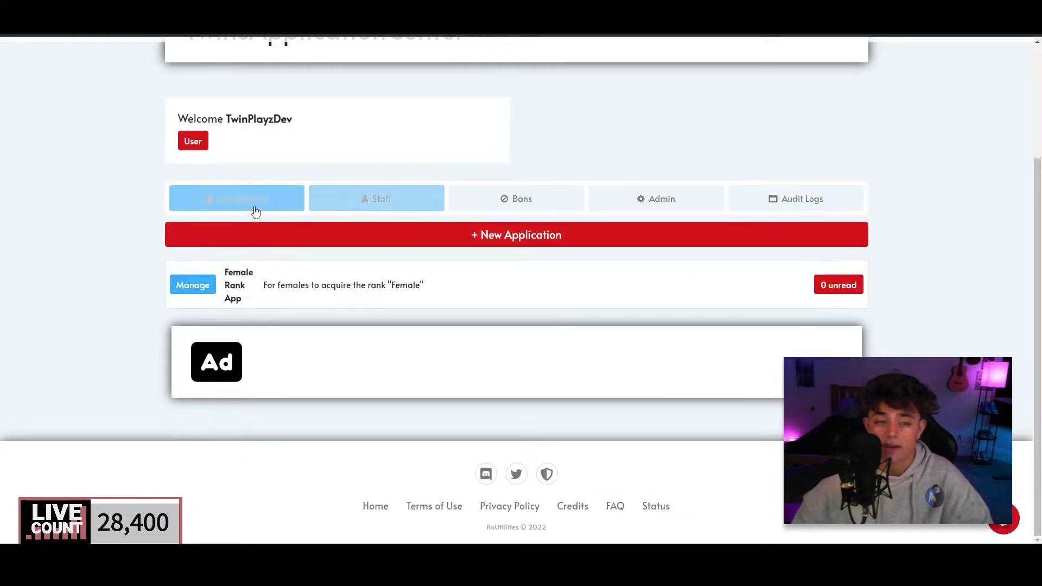
pyautogui.click(398, 202)
pyautogui.click(526, 202)
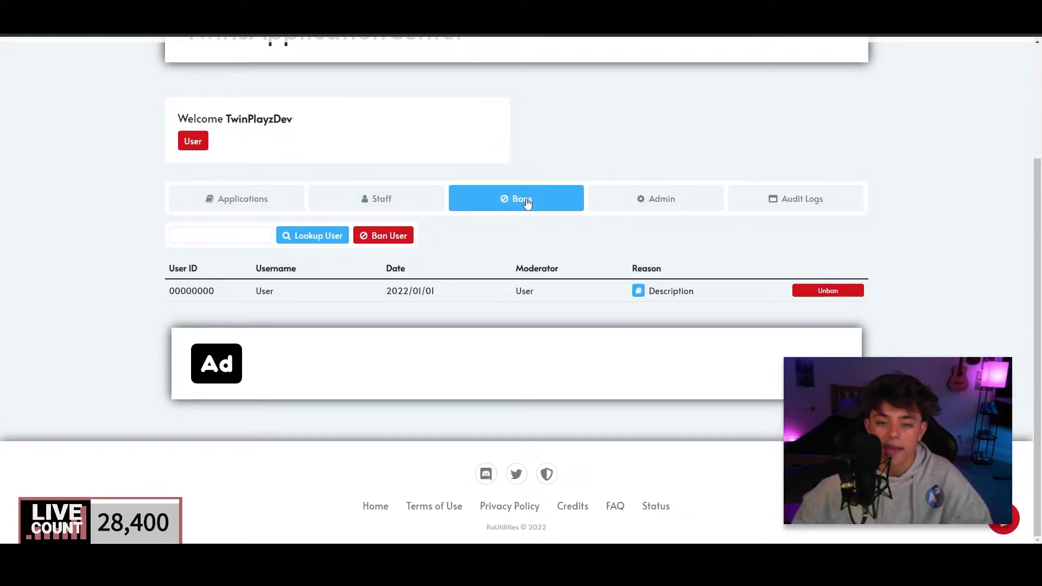
pyautogui.click(772, 206)
pyautogui.click(616, 213)
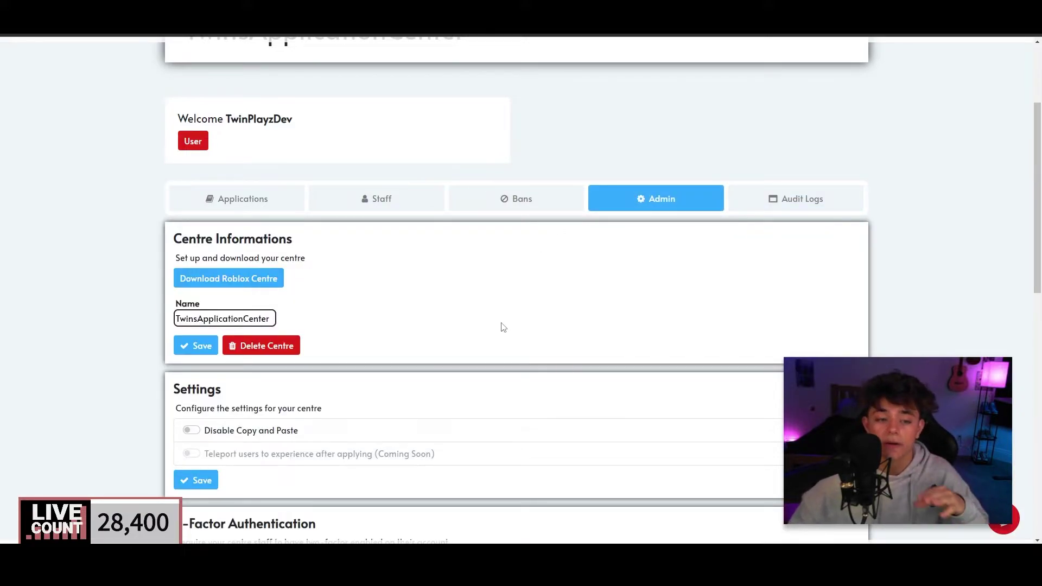
# Re-save the TwinsApplicationCenter name in the Admin settings
pyautogui.scroll(-1, 502, 326)
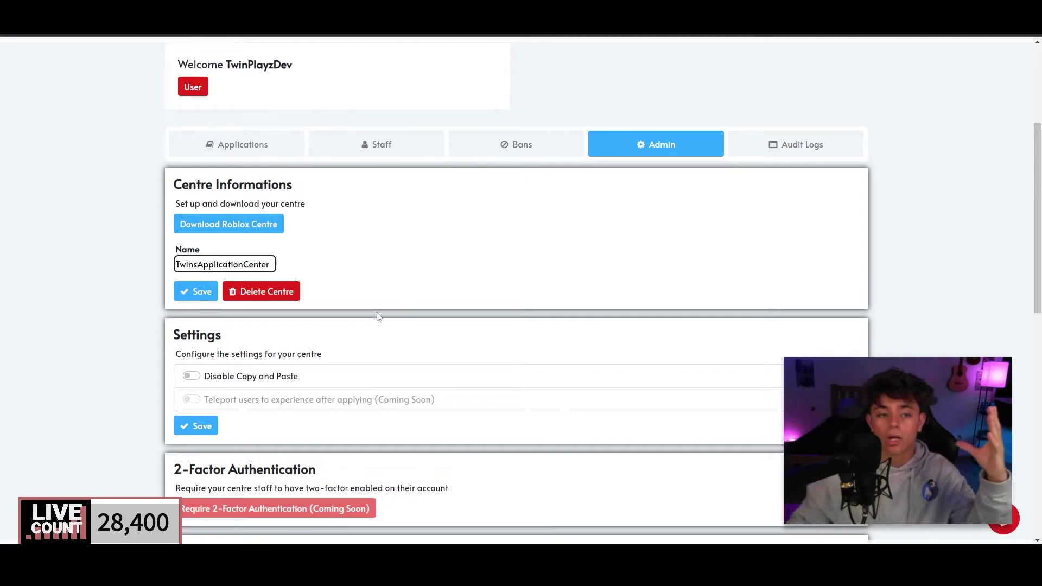
pyautogui.doubleClick(255, 269)
pyautogui.click(223, 268)
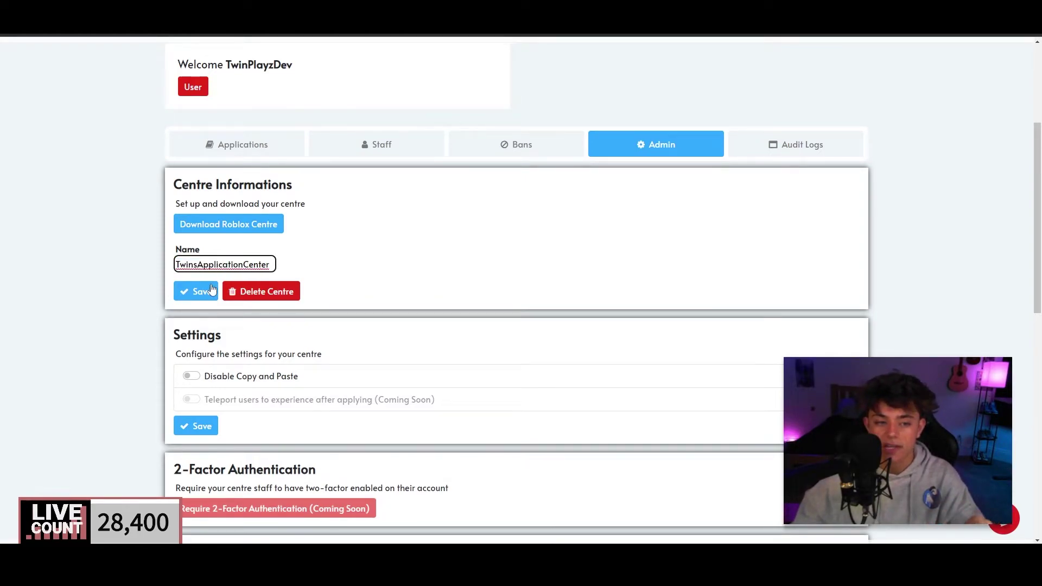
# Scroll down to Integrations and switch on the Roblox Bot toggle
pyautogui.scroll(-2, 402, 326)
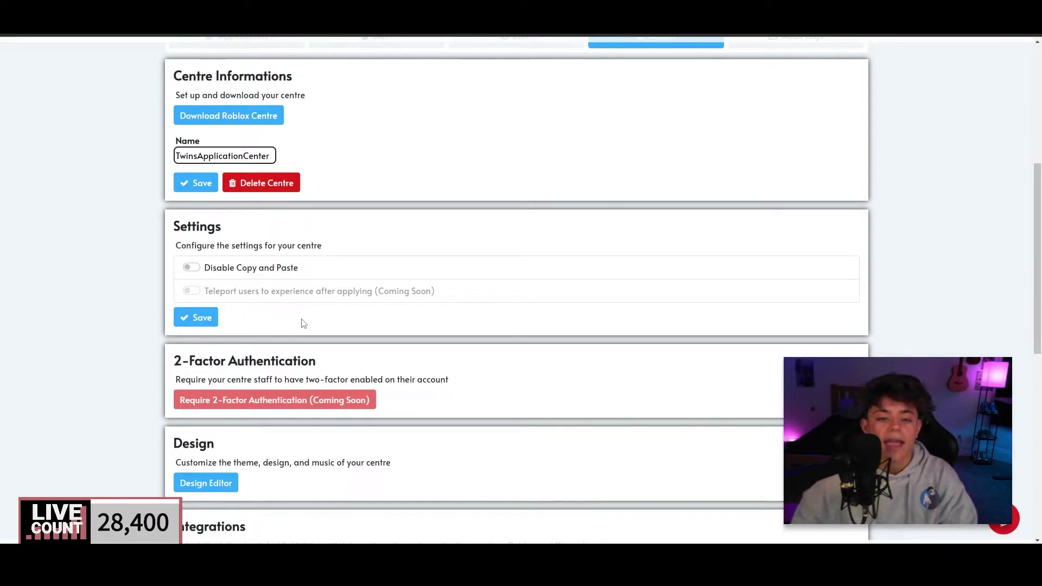
pyautogui.moveTo(445, 291); pyautogui.dragTo(207, 299)
pyautogui.click(237, 303)
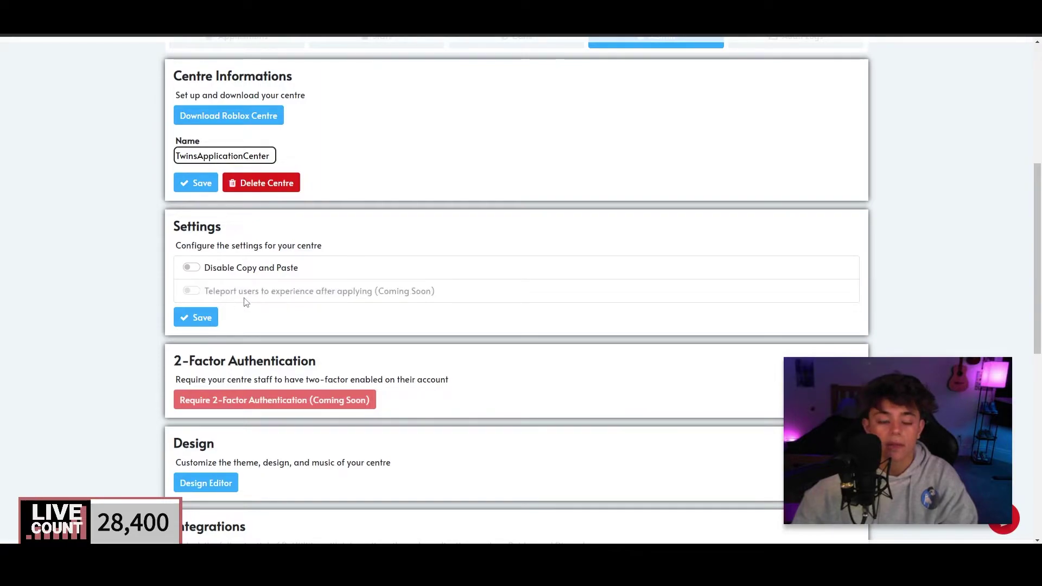
pyautogui.scroll(-2, 255, 294)
pyautogui.moveTo(458, 275); pyautogui.dragTo(198, 276)
pyautogui.click(223, 277)
pyautogui.scroll(-2, 336, 278)
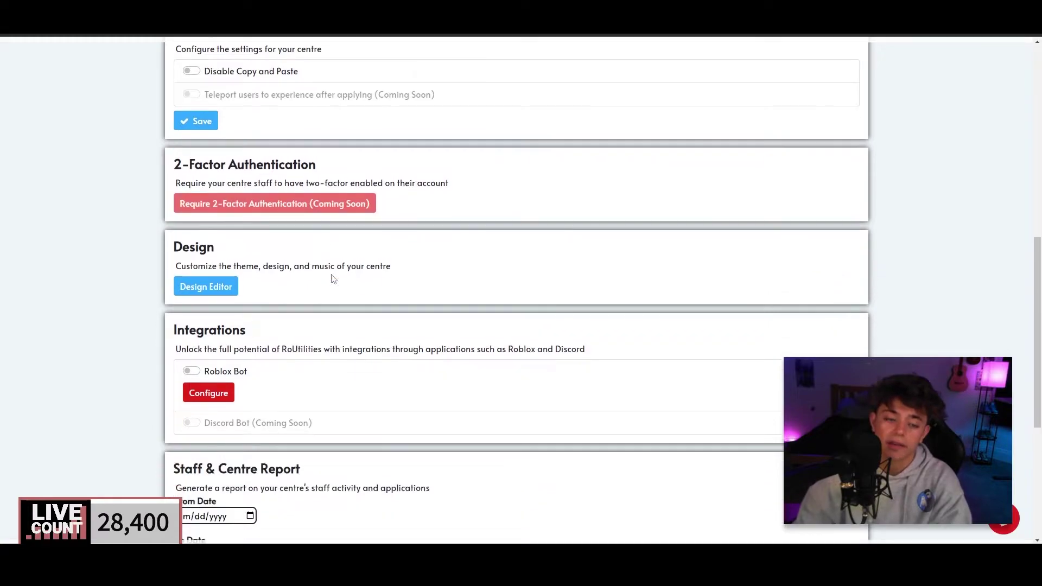
pyautogui.scroll(-1, 384, 250)
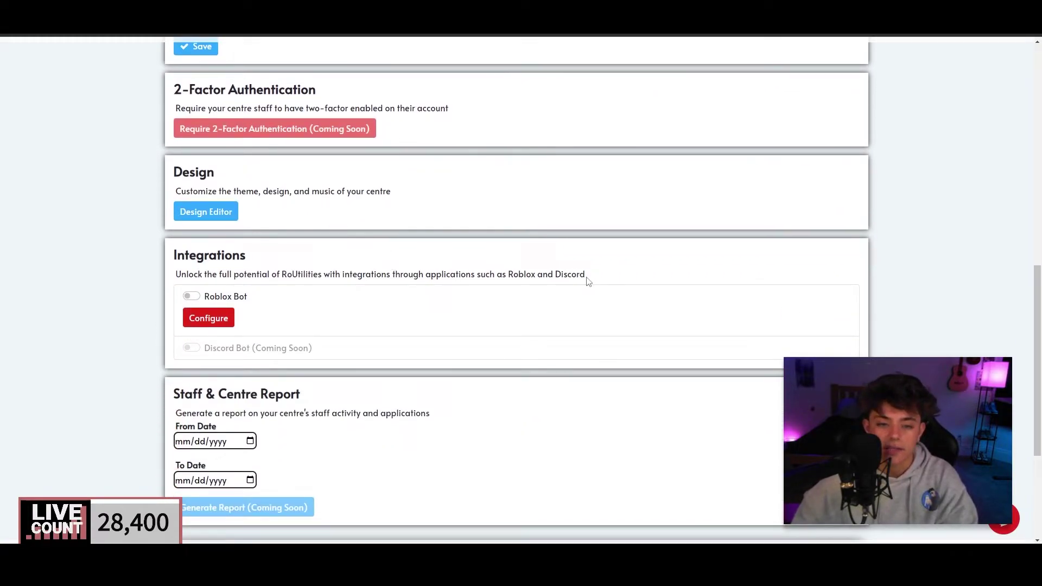
pyautogui.moveTo(596, 280); pyautogui.dragTo(176, 275)
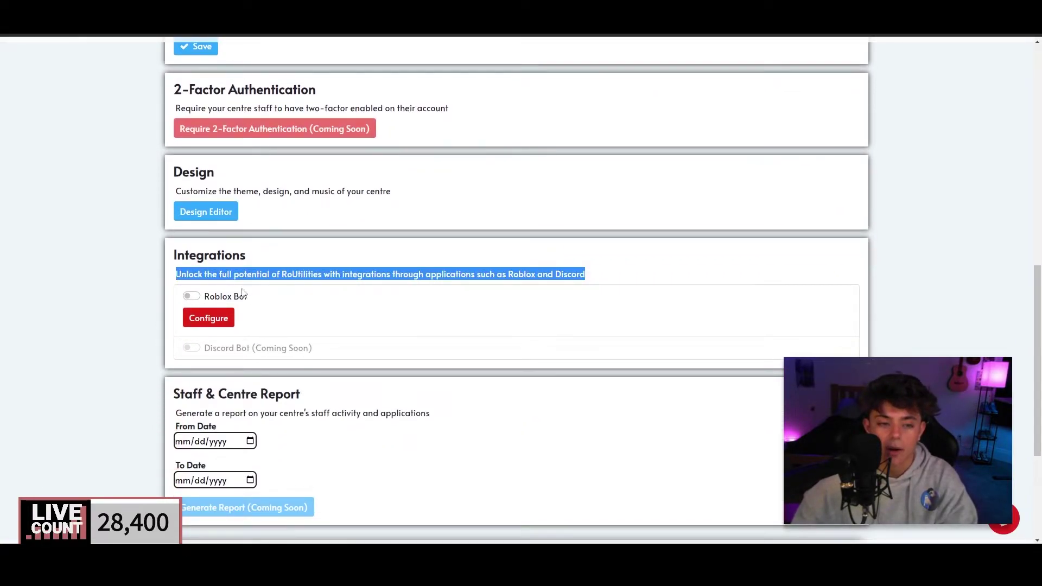
pyautogui.click(191, 297)
# Open the Roblox Bot login settings, clear the autofilled fields, and close without saving
pyautogui.scroll(3, 255, 413)
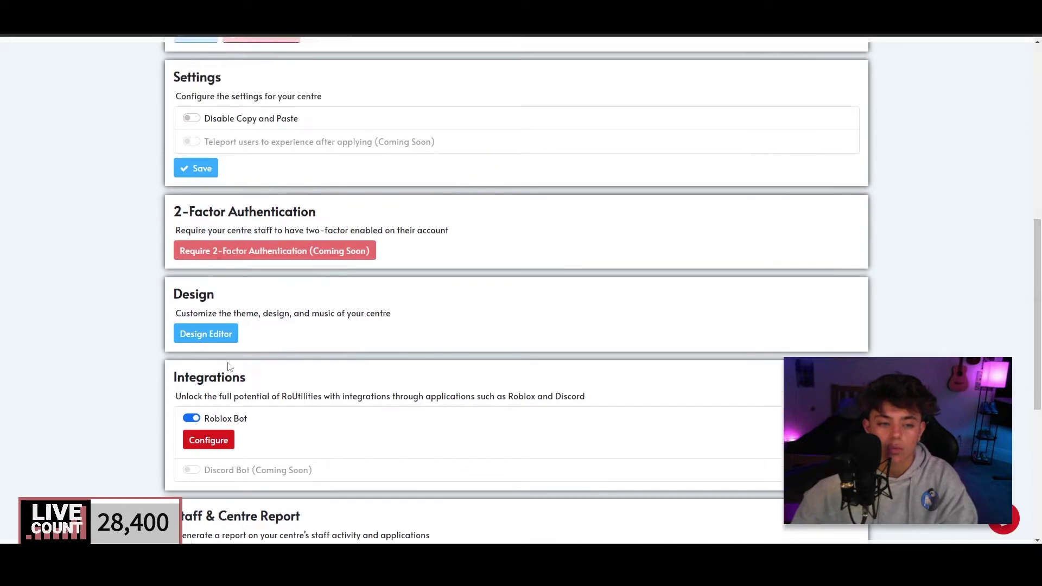
pyautogui.scroll(-3, 296, 406)
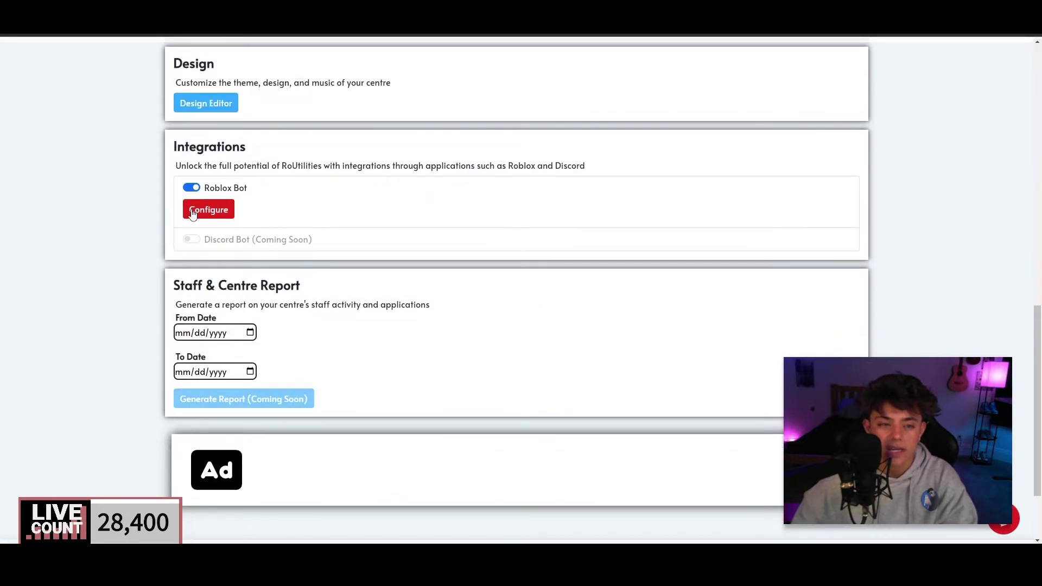
pyautogui.click(208, 209)
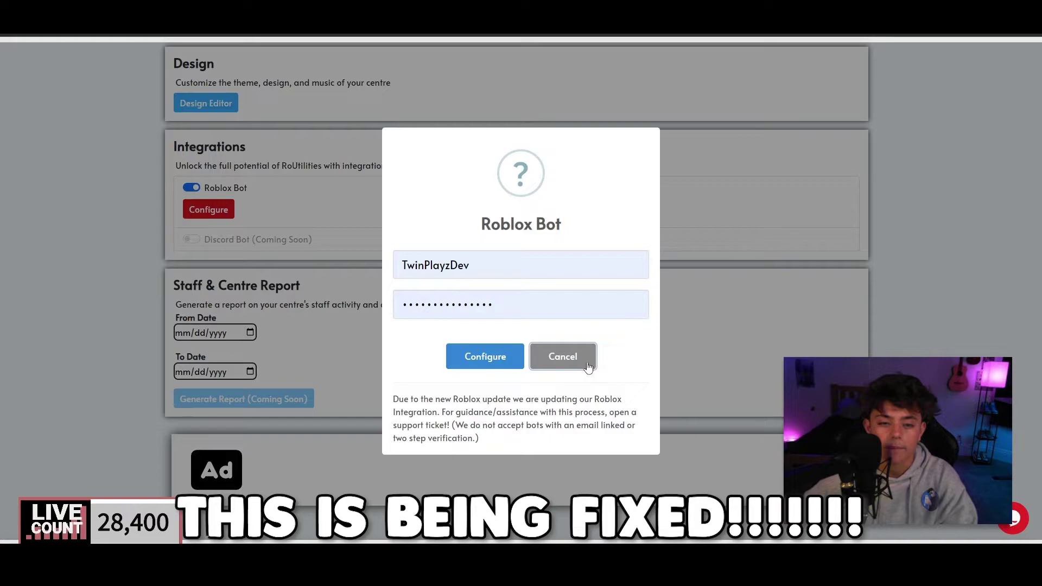
pyautogui.doubleClick(502, 265)
pyautogui.click(506, 326)
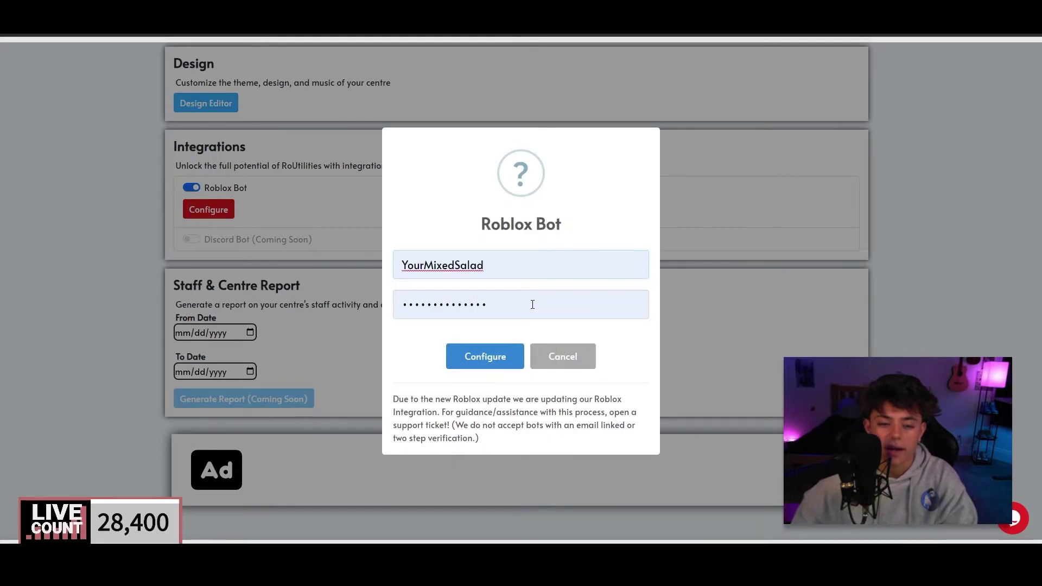
pyautogui.doubleClick(514, 302)
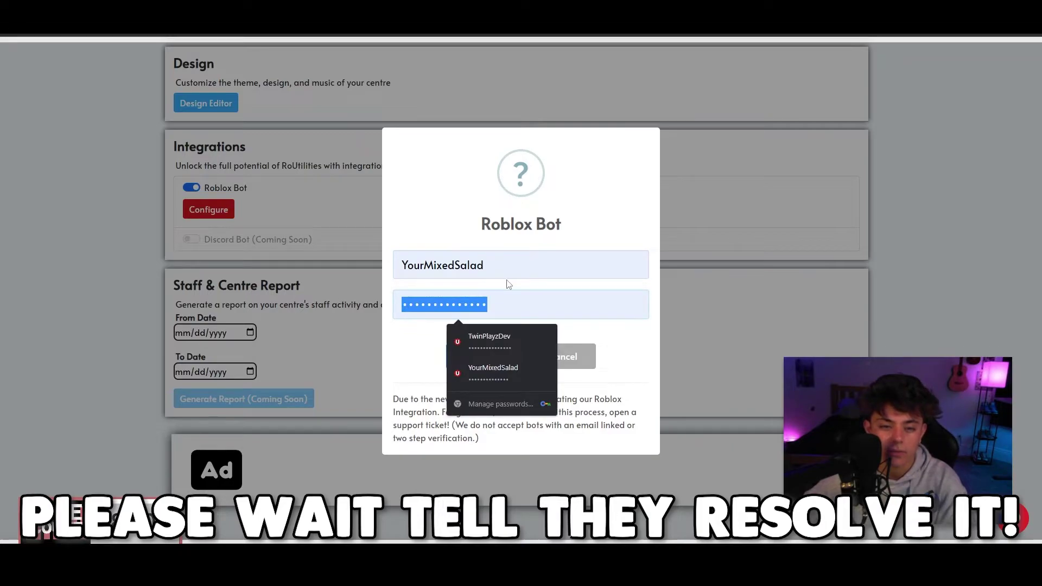
pyautogui.press('BackSpace')
pyautogui.moveTo(510, 269); pyautogui.dragTo(374, 260)
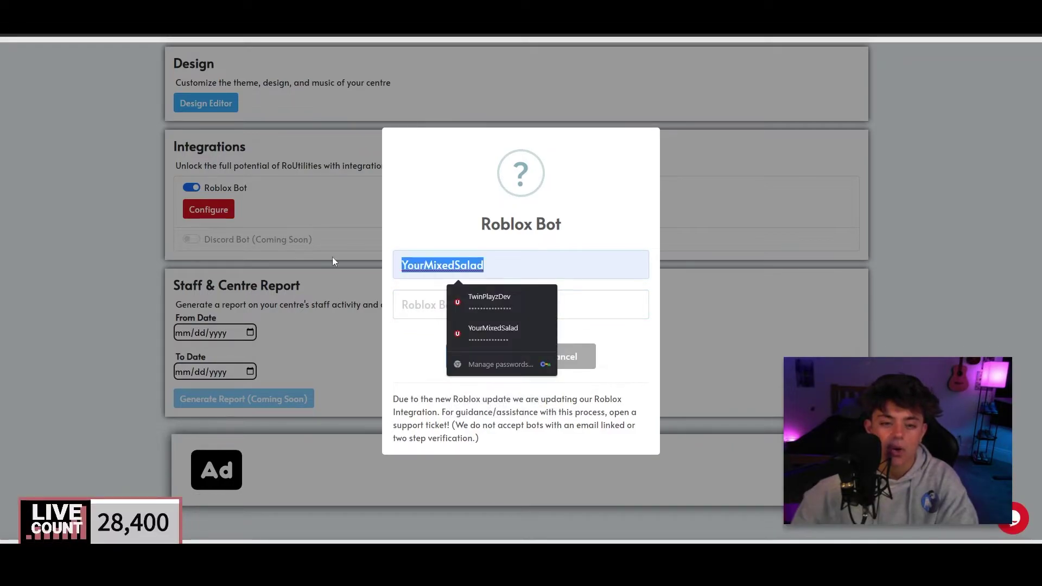
pyautogui.press('BackSpace')
pyautogui.click(565, 357)
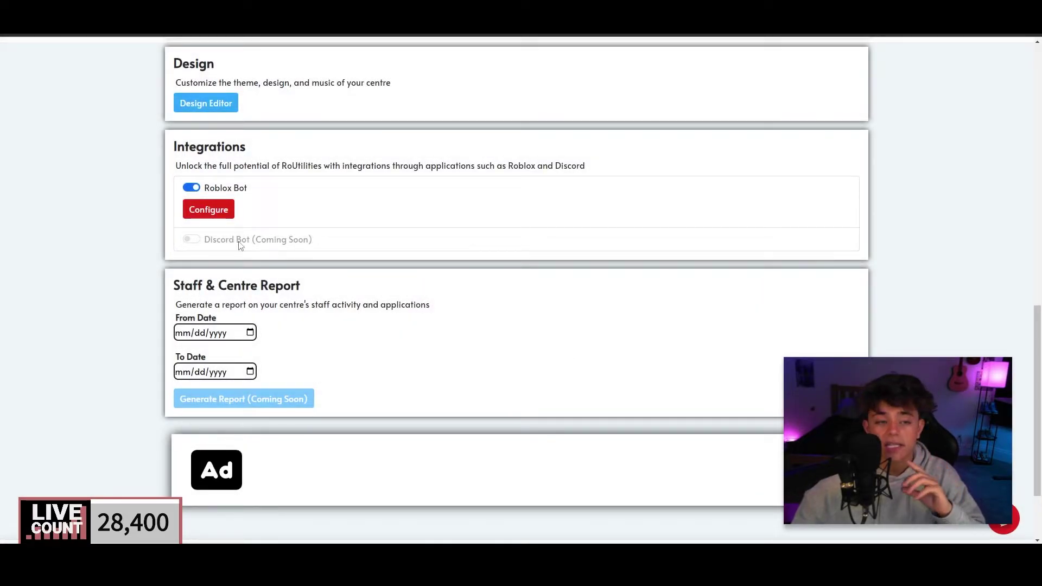
# Reopen the bot settings, choose the other saved login and retype the bot password
pyautogui.click(209, 211)
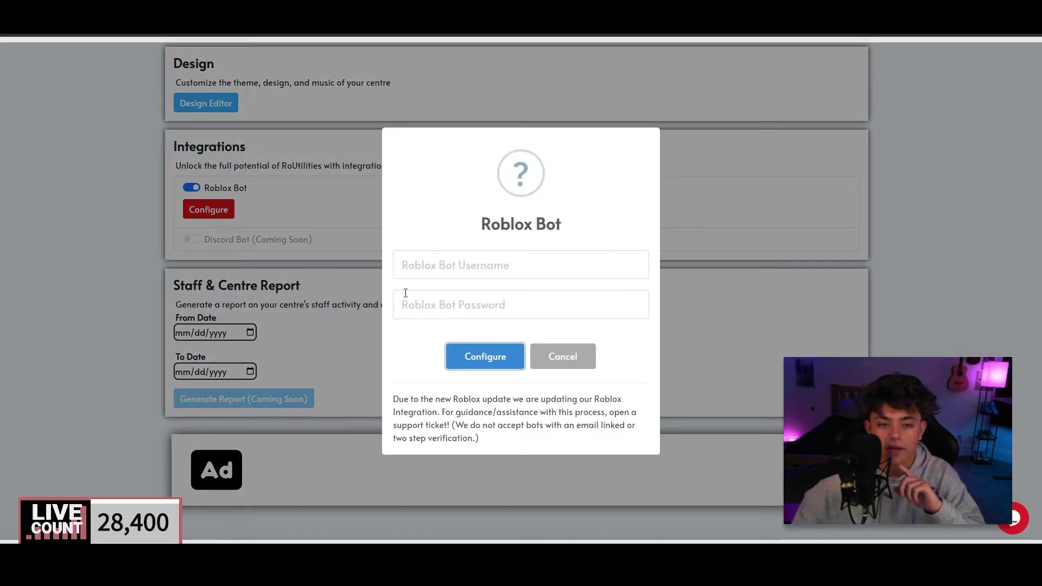
pyautogui.doubleClick(467, 269)
pyautogui.press('BackSpace')
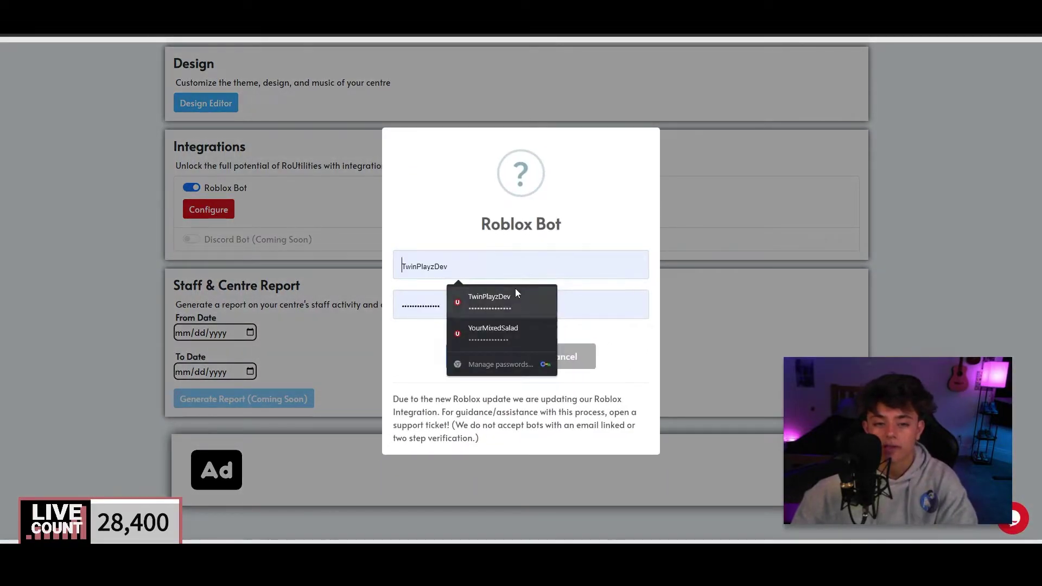
pyautogui.doubleClick(615, 299)
pyautogui.press('BackSpace')
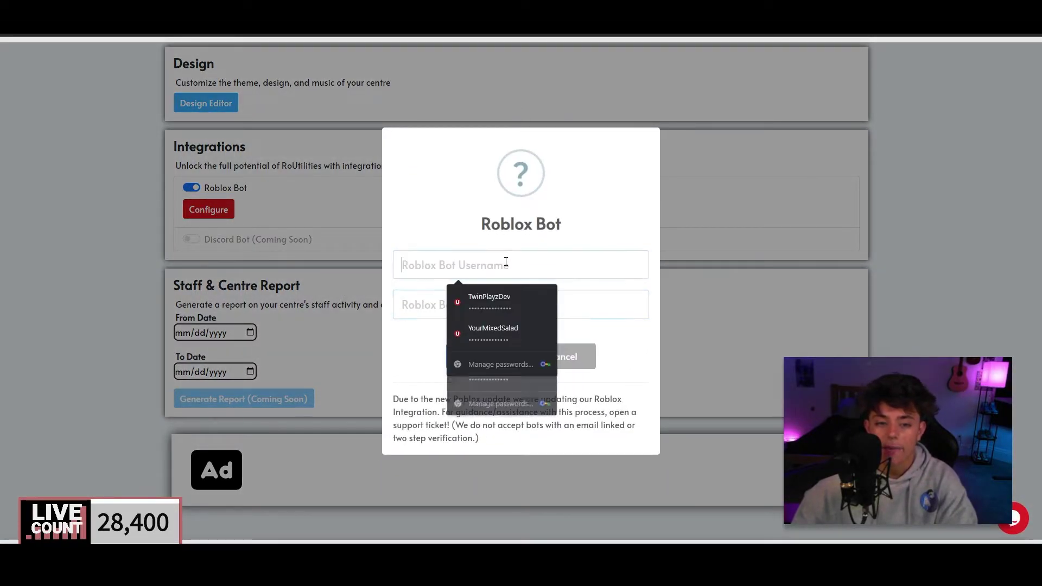
pyautogui.click(506, 328)
pyautogui.doubleClick(554, 301)
pyautogui.press('BackSpace')
pyautogui.write('*********')
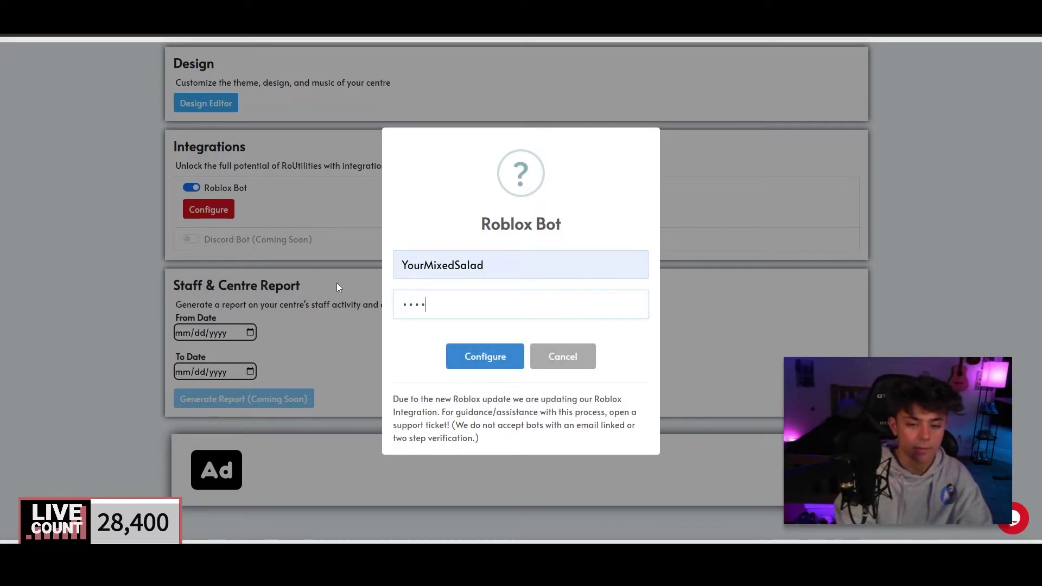
pyautogui.write('**')
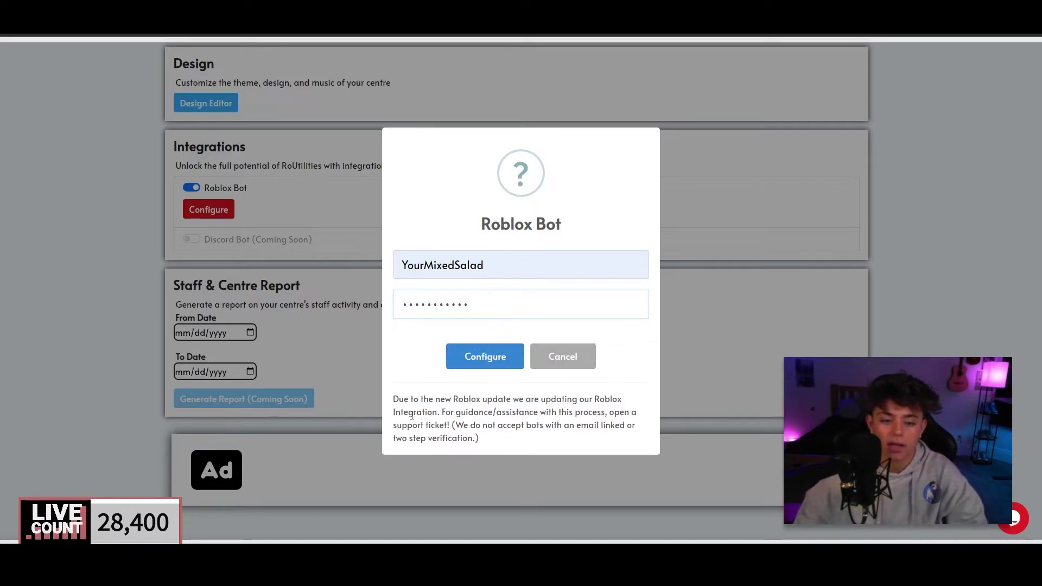
# Submit the bot login with Configure and dismiss the pending-link notice
pyautogui.moveTo(391, 404); pyautogui.dragTo(530, 438)
pyautogui.click(530, 438)
pyautogui.click(498, 362)
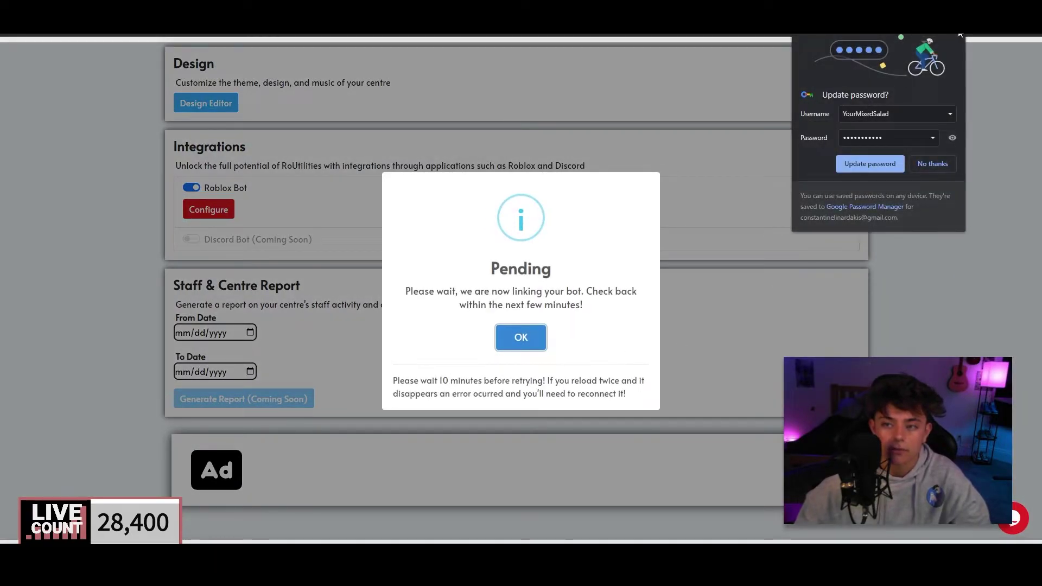
pyautogui.moveTo(404, 292); pyautogui.dragTo(601, 315)
pyautogui.click(601, 314)
pyautogui.click(529, 344)
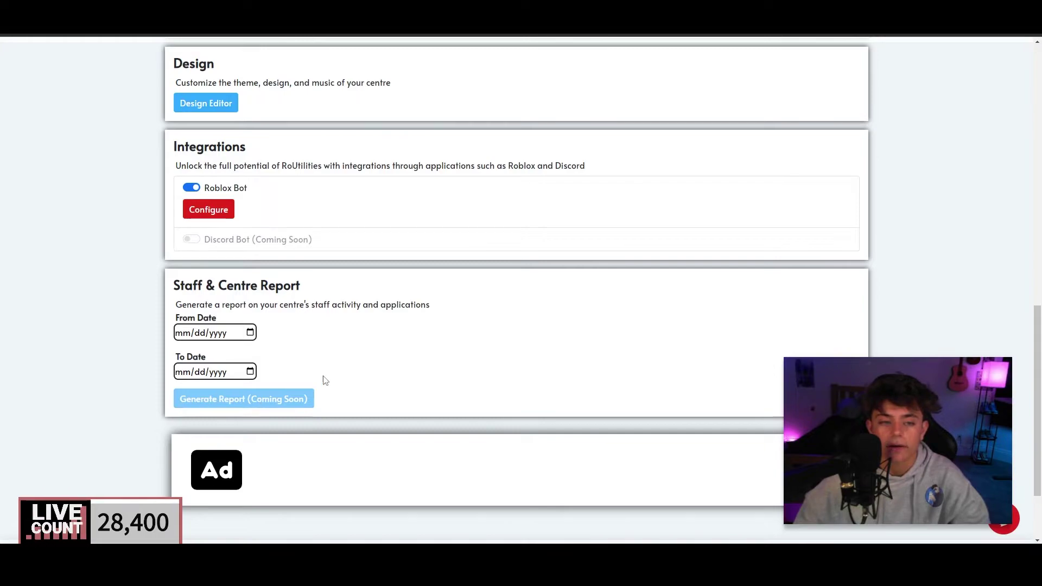
pyautogui.scroll(3, 231, 420)
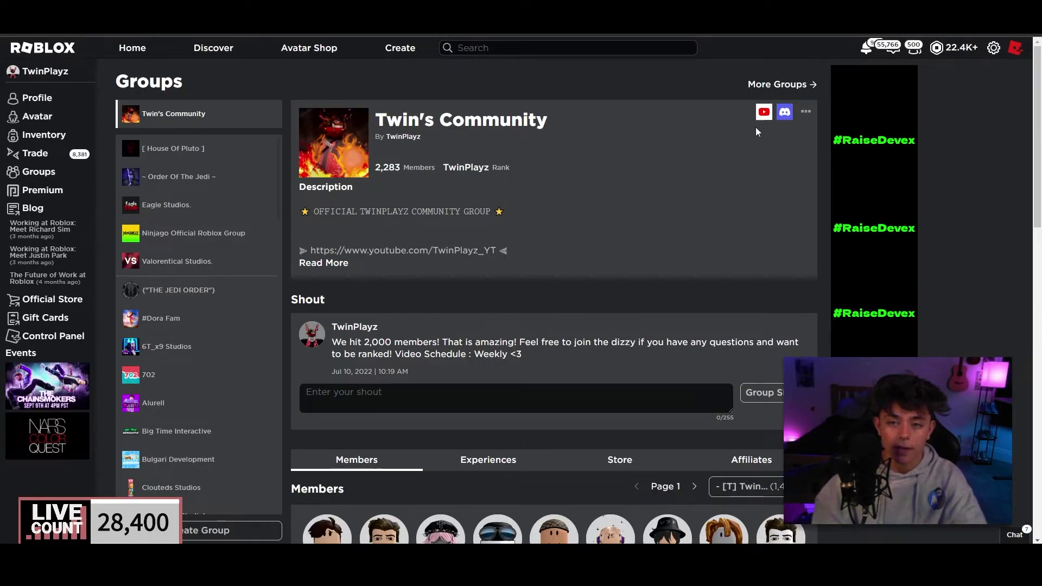
# Filter Twin's Community members to the Admin role, then open Configure Group from the group's options menu
pyautogui.scroll(-4, 642, 350)
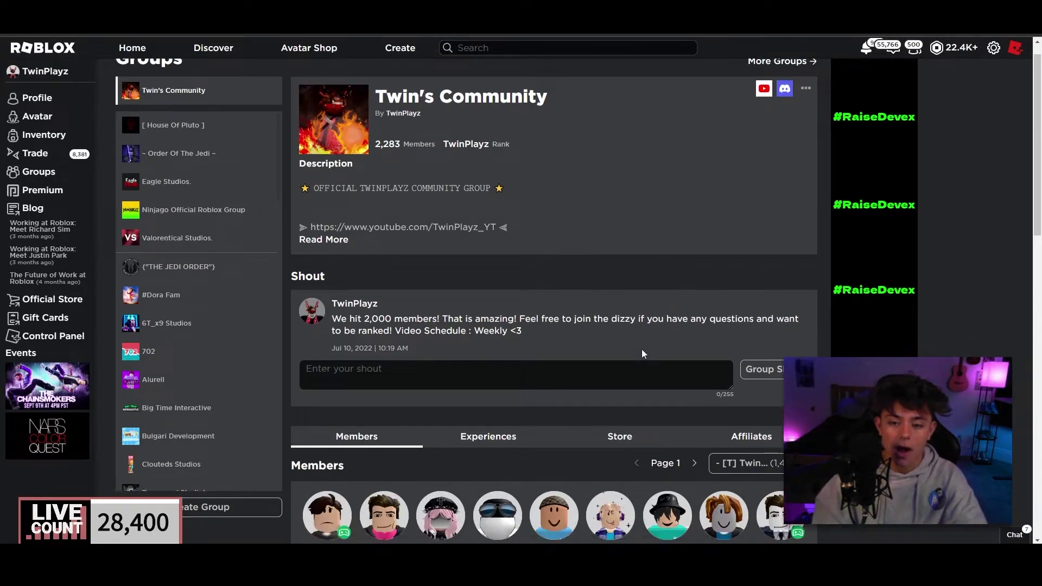
pyautogui.click(743, 270)
pyautogui.scroll(-2, 749, 353)
pyautogui.click(760, 381)
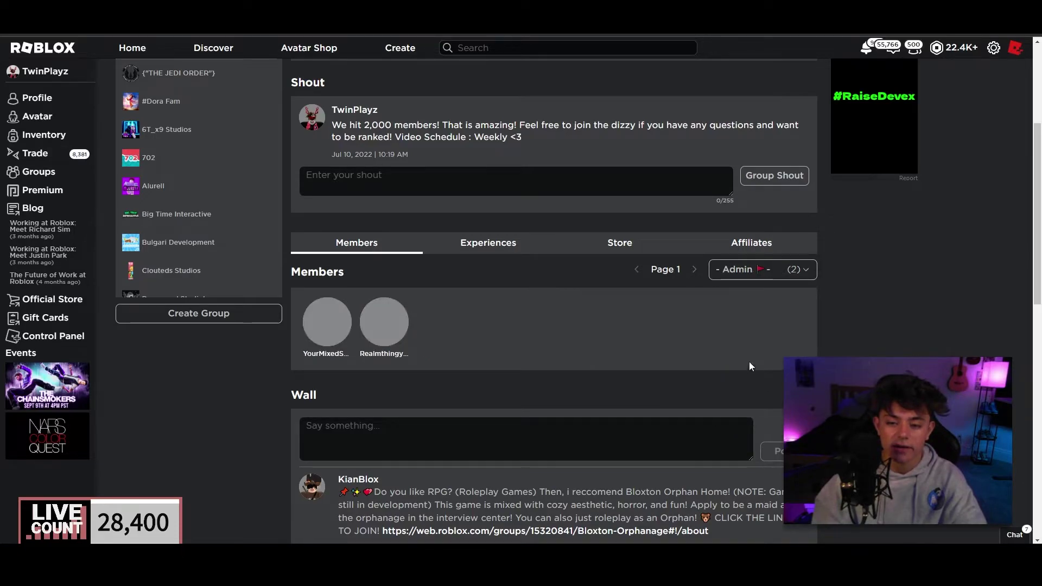
pyautogui.scroll(-1, 521, 295)
pyautogui.scroll(-1, 521, 295)
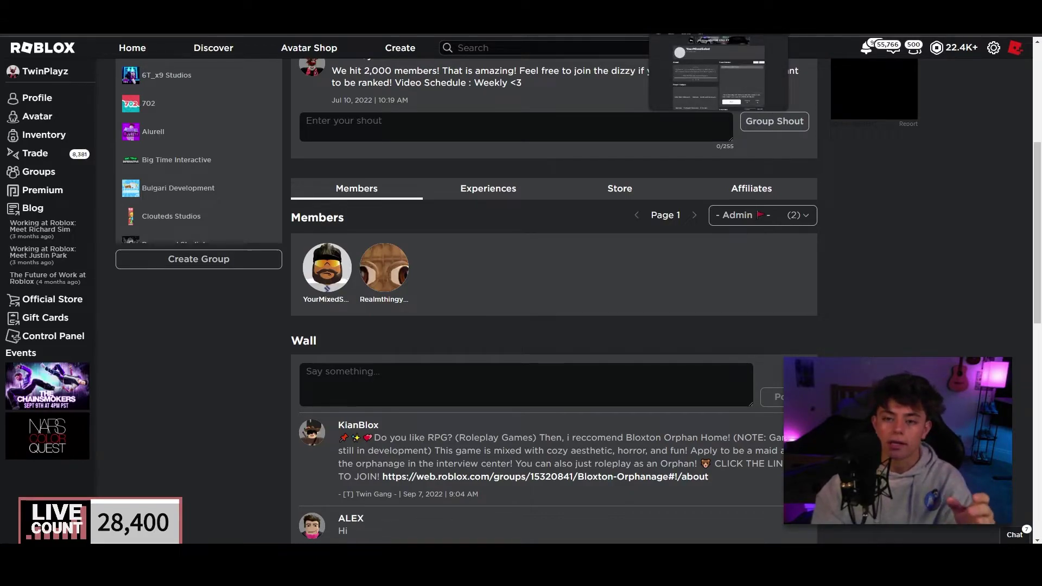
pyautogui.scroll(5, 625, 179)
pyautogui.click(806, 111)
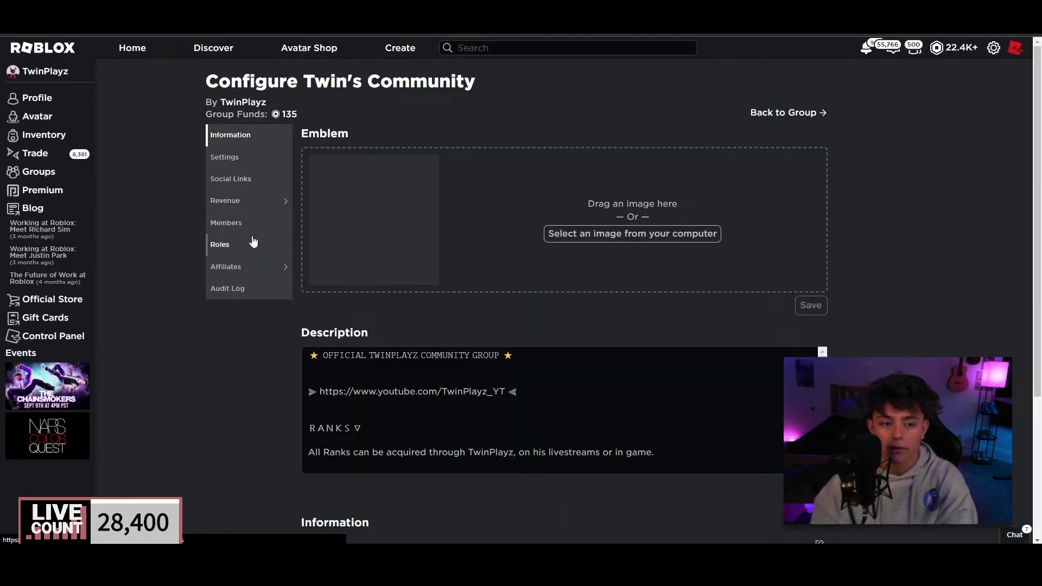
# Go to the Roles and permissions section of Twin's Community's configuration
pyautogui.click(251, 225)
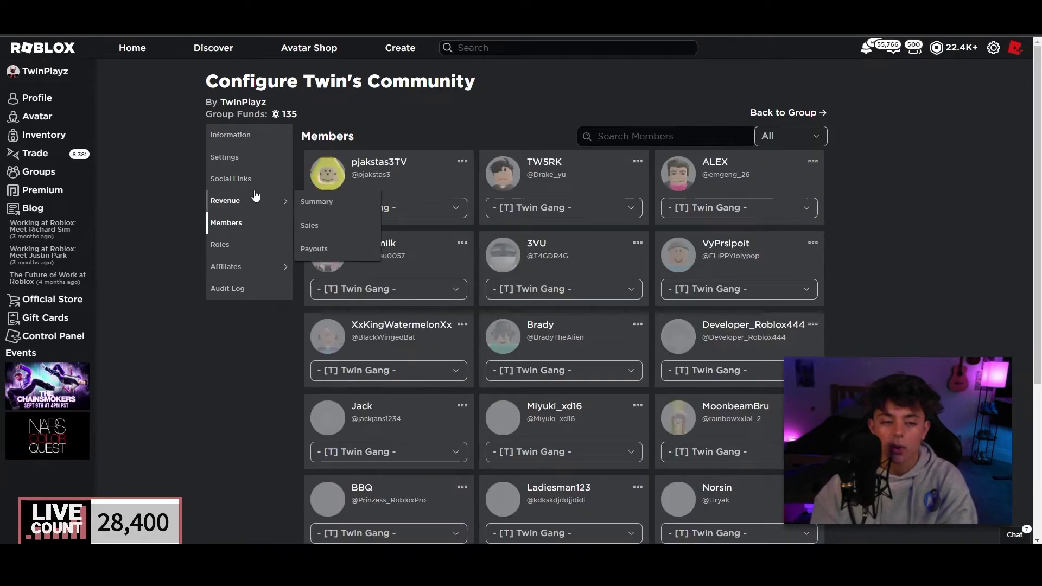
pyautogui.click(255, 197)
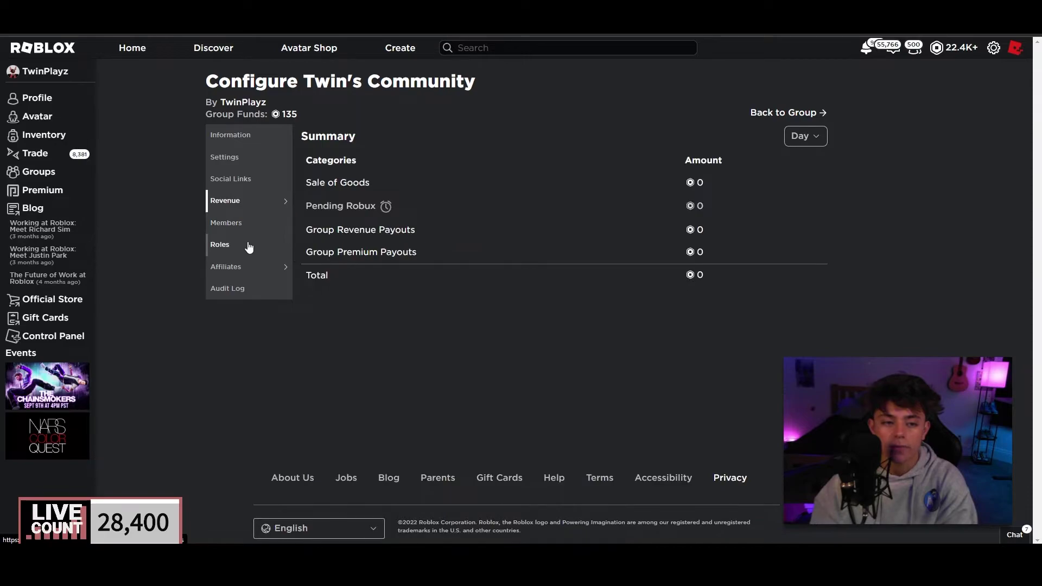
pyautogui.click(249, 244)
pyautogui.scroll(-3, 527, 246)
pyautogui.scroll(-2, 529, 250)
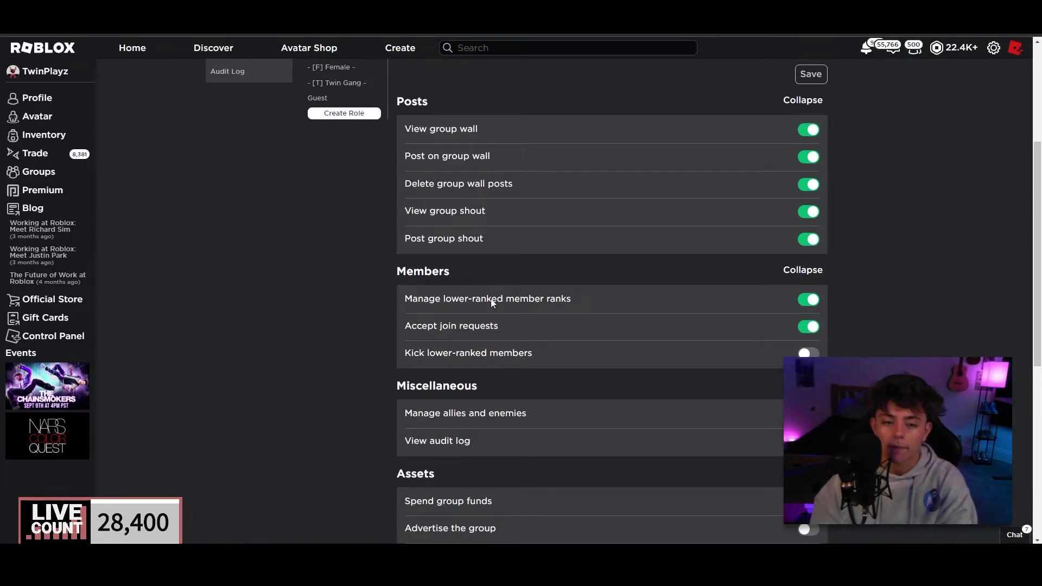
# Toggle the Admin role's 'Manage lower-ranked member ranks' permission so it stays switched on
pyautogui.moveTo(576, 299); pyautogui.dragTo(364, 298)
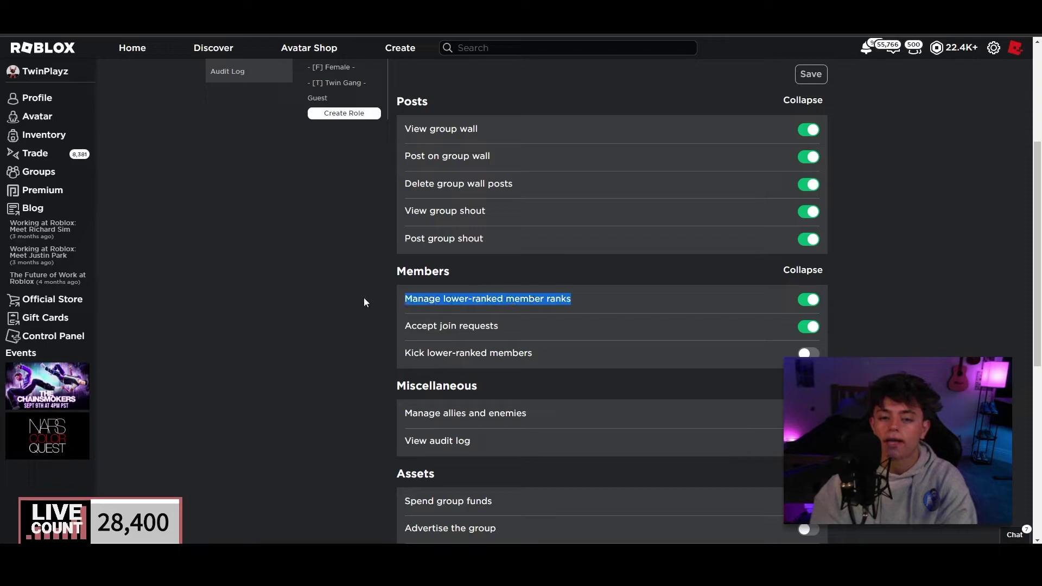
pyautogui.click(578, 294)
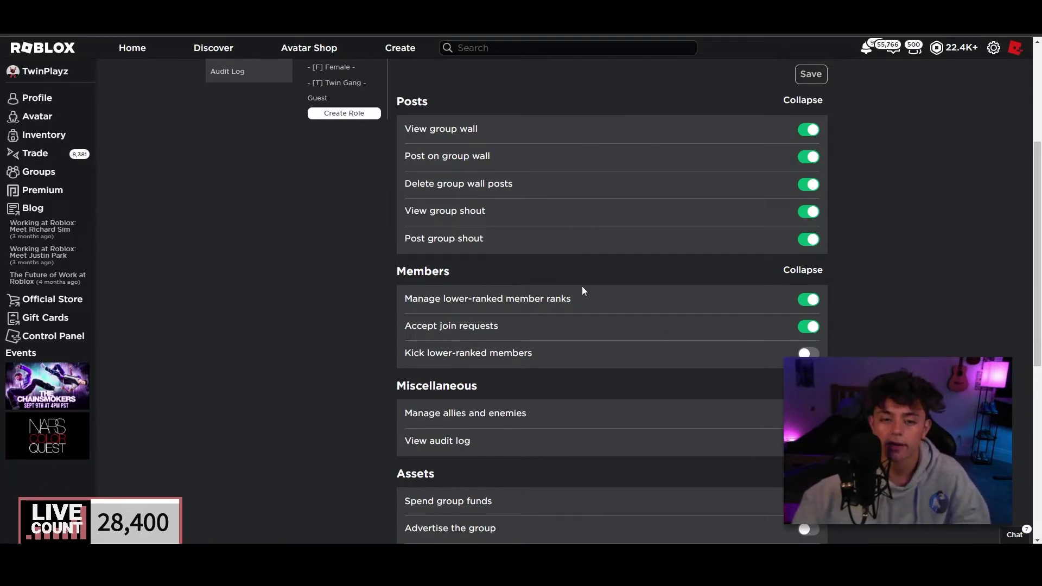
pyautogui.moveTo(378, 313); pyautogui.dragTo(395, 304)
pyautogui.moveTo(587, 298); pyautogui.dragTo(413, 304)
pyautogui.click(413, 304)
pyautogui.scroll(4, 569, 274)
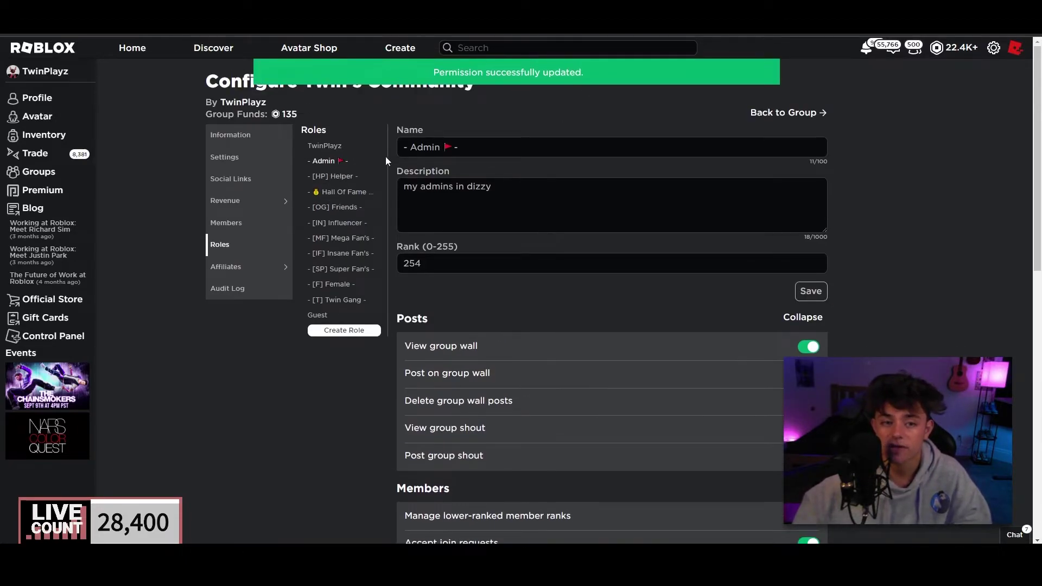
pyautogui.scroll(-5, 571, 309)
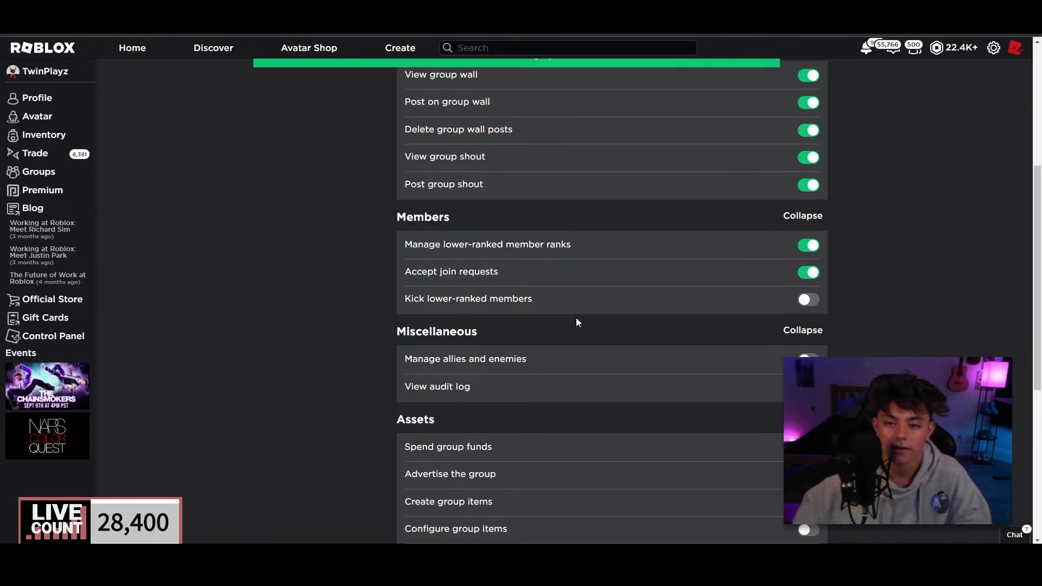
pyautogui.click(575, 315)
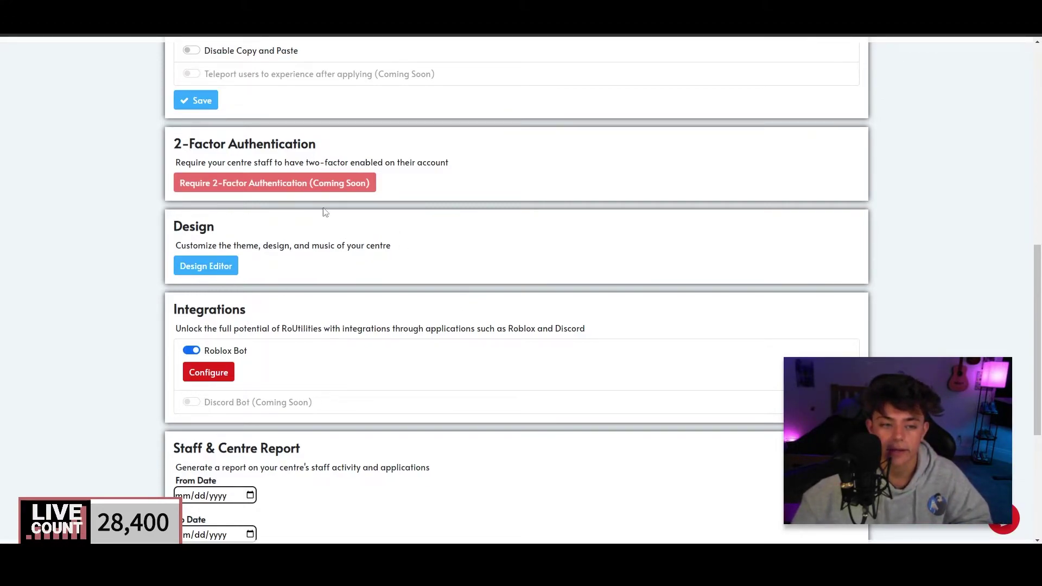
# Set the centre's Design Editor background colour to white
pyautogui.click(216, 264)
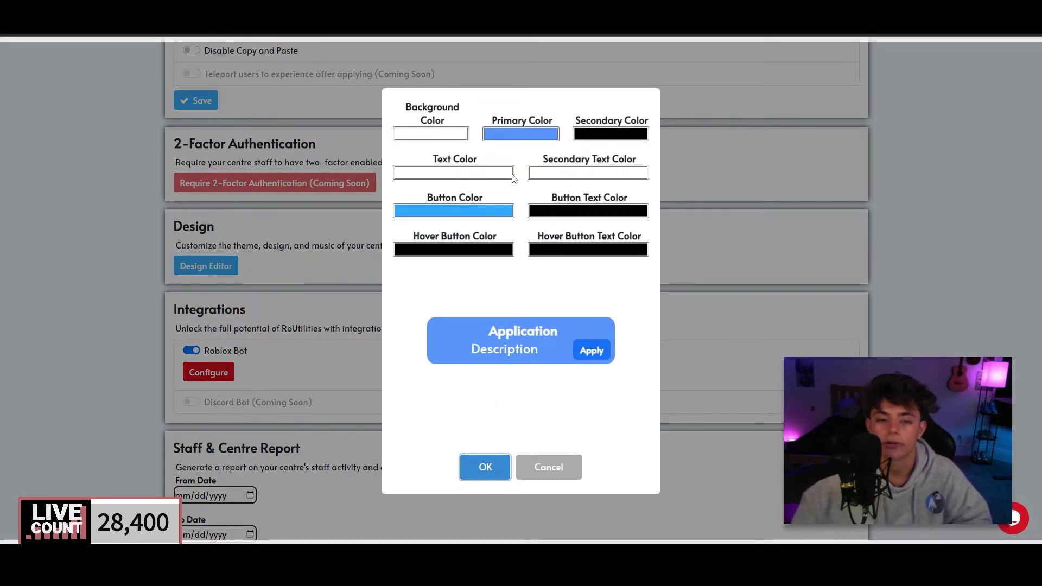
pyautogui.click(432, 139)
pyautogui.click(422, 227)
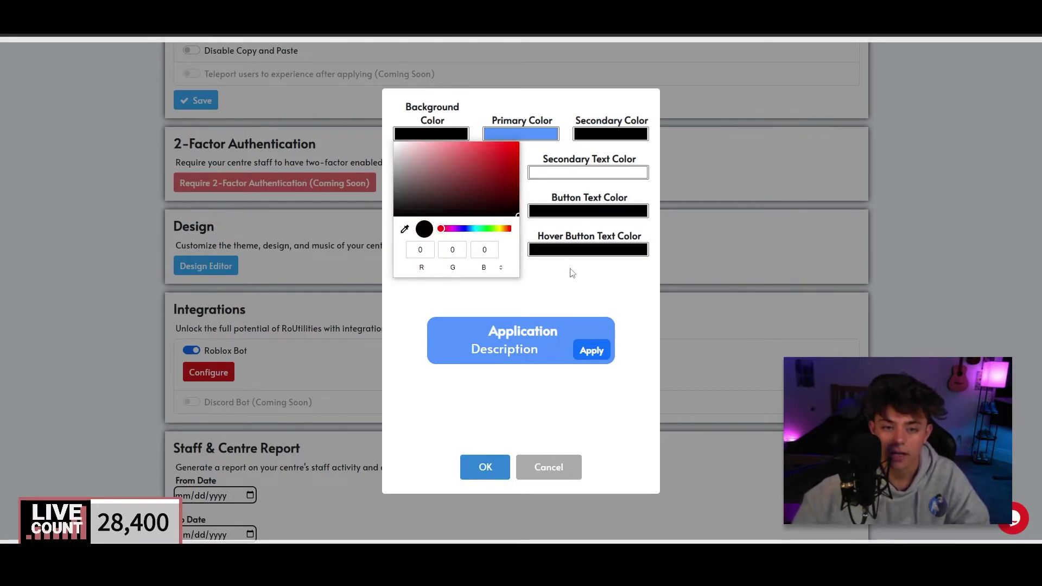
pyautogui.click(609, 300)
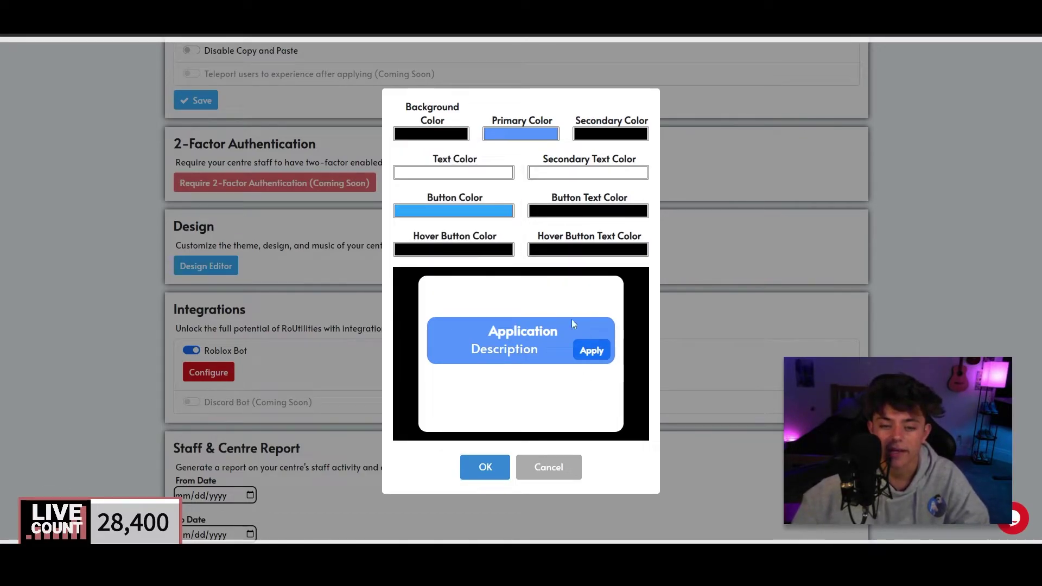
pyautogui.click(431, 133)
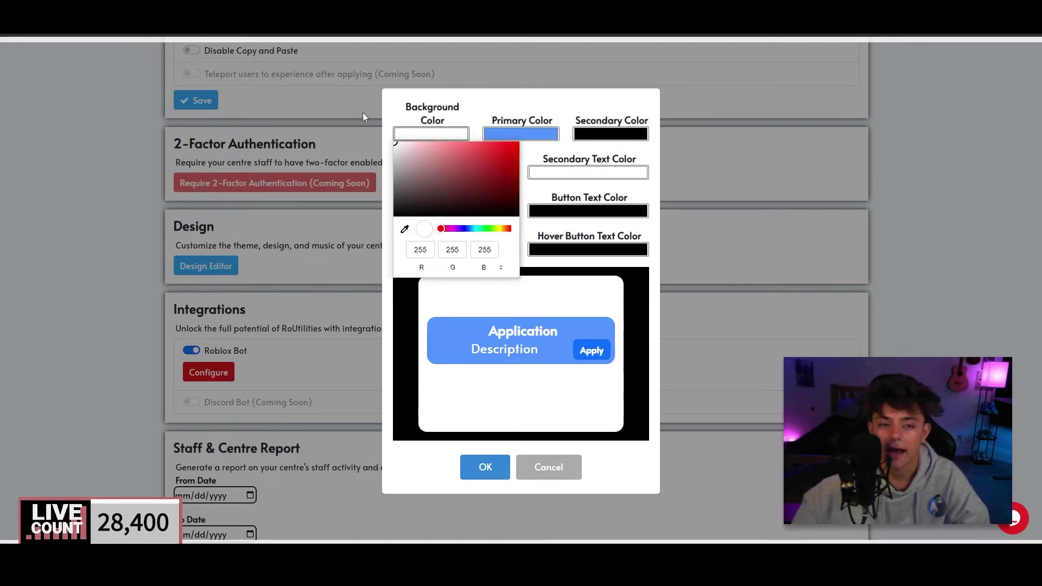
pyautogui.click(604, 277)
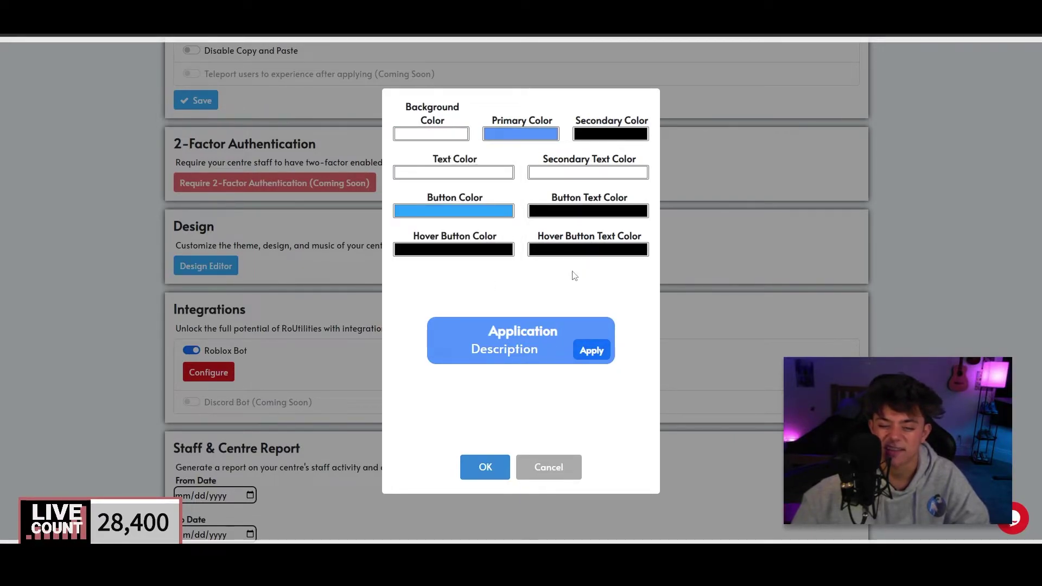
# Set the primary colour to light blue
pyautogui.click(522, 134)
pyautogui.moveTo(563, 228)
pyautogui.mouseDown()
pyautogui.moveTo(547, 229)
pyautogui.moveTo(560, 229)
pyautogui.mouseUp()
pyautogui.click(624, 285)
pyautogui.click(540, 138)
pyautogui.click(645, 275)
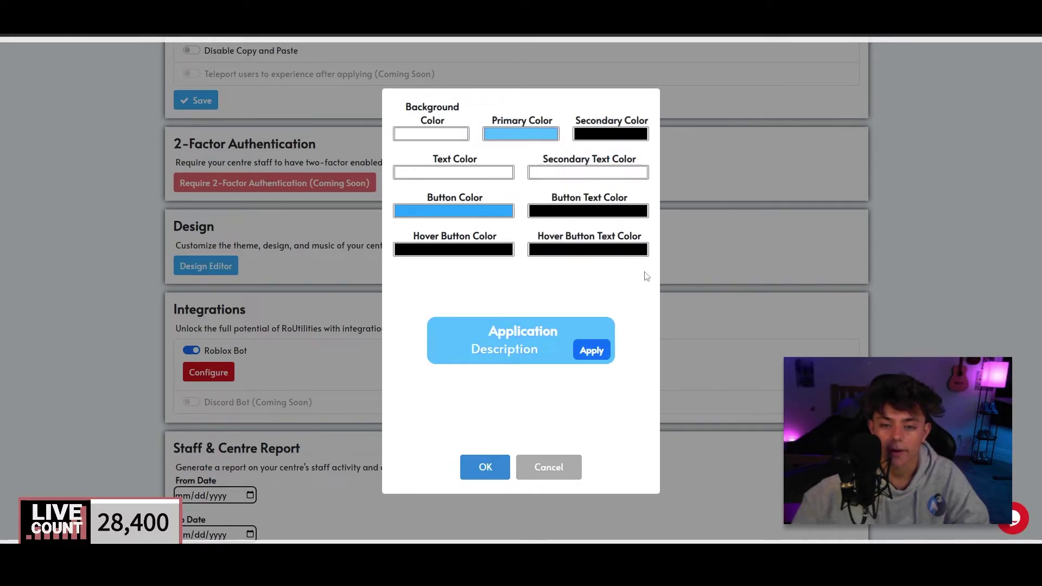
# Keep the secondary colour black after trying white
pyautogui.click(610, 135)
pyautogui.click(576, 144)
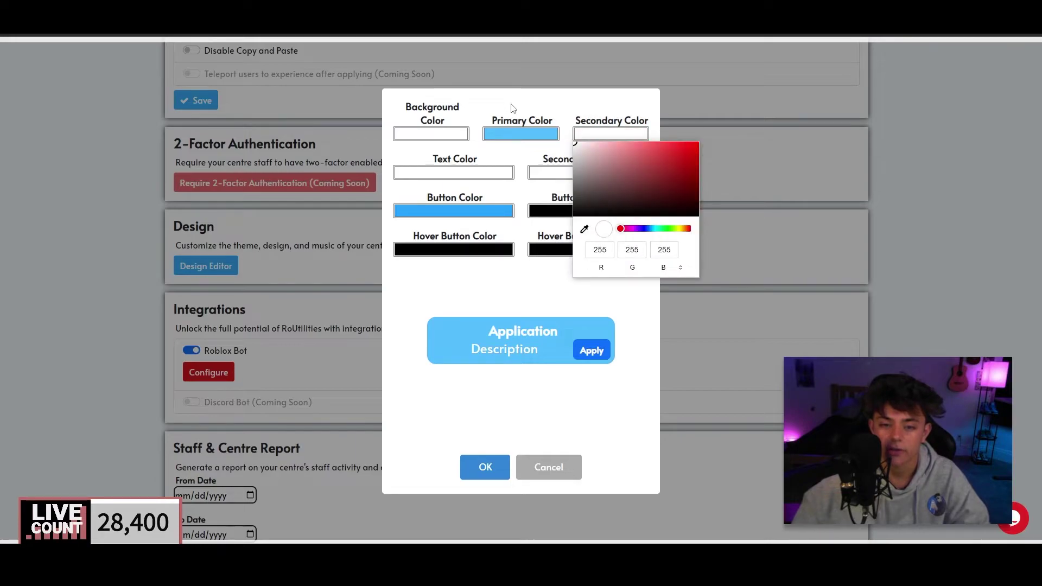
pyautogui.click(532, 242)
pyautogui.click(591, 136)
pyautogui.click(604, 228)
pyautogui.click(479, 275)
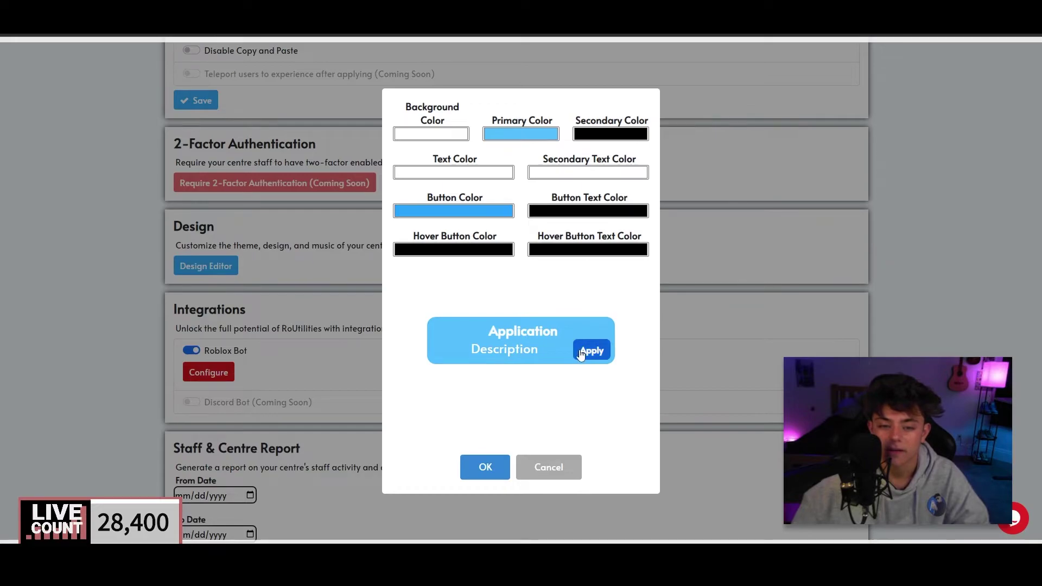
# Keep the hover button text black, confirm the colours with OK, and reopen the Design Editor
pyautogui.click(588, 251)
pyautogui.click(530, 260)
pyautogui.click(481, 280)
pyautogui.click(587, 251)
pyautogui.click(543, 329)
pyautogui.click(453, 249)
pyautogui.click(549, 298)
pyautogui.click(486, 467)
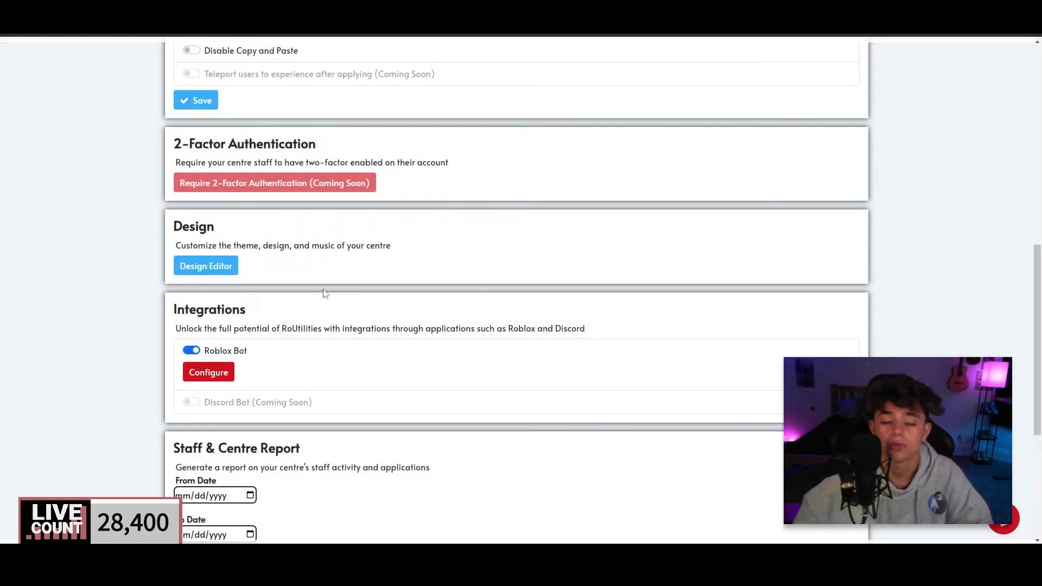
pyautogui.click(233, 275)
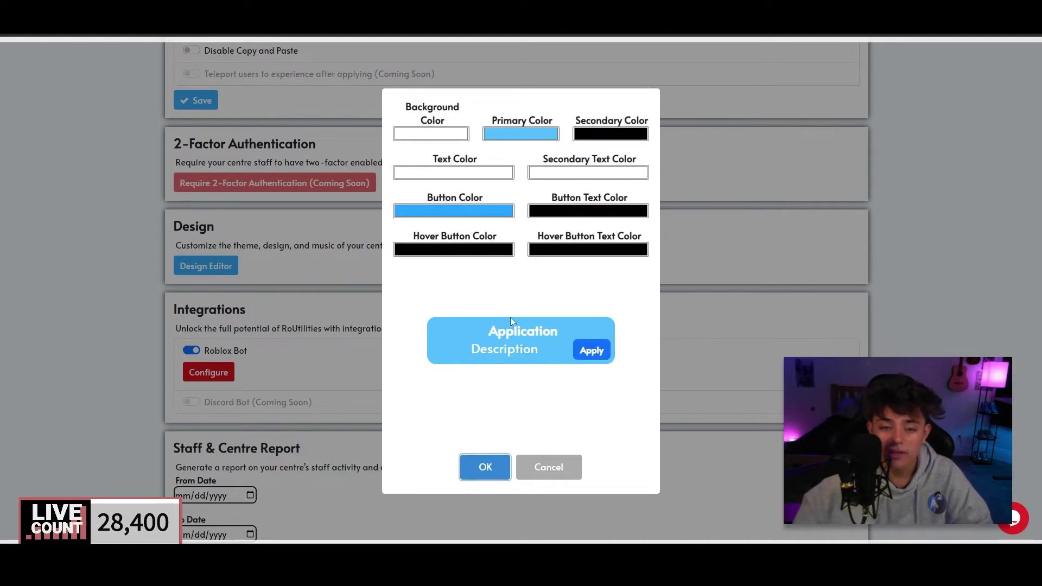
pyautogui.moveTo(538, 349); pyautogui.dragTo(449, 302)
pyautogui.click(563, 276)
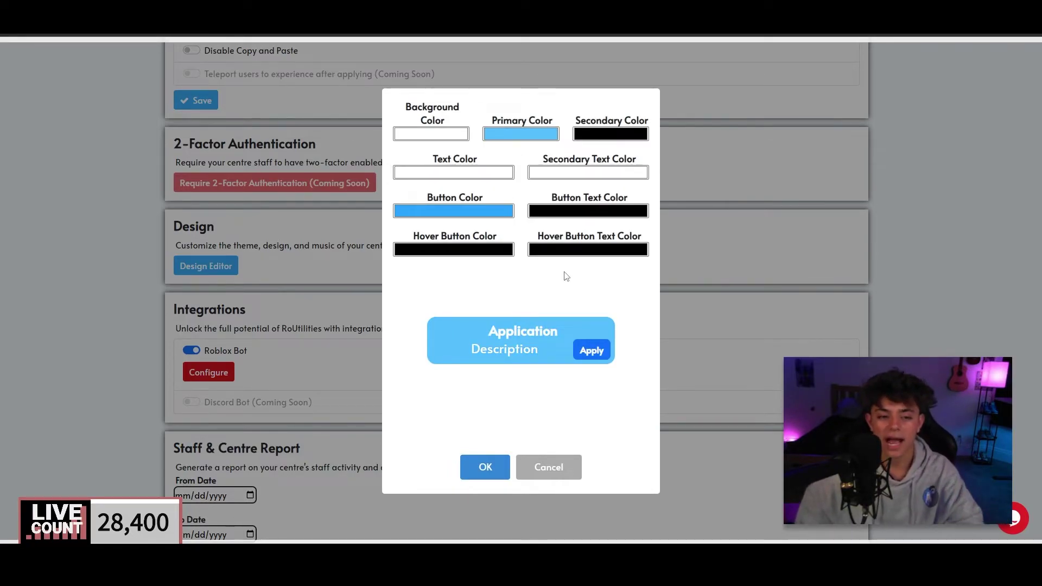
# Confirm the new colours, then open Manage for the Female Rank App in Applications
pyautogui.click(486, 468)
pyautogui.scroll(6, 478, 477)
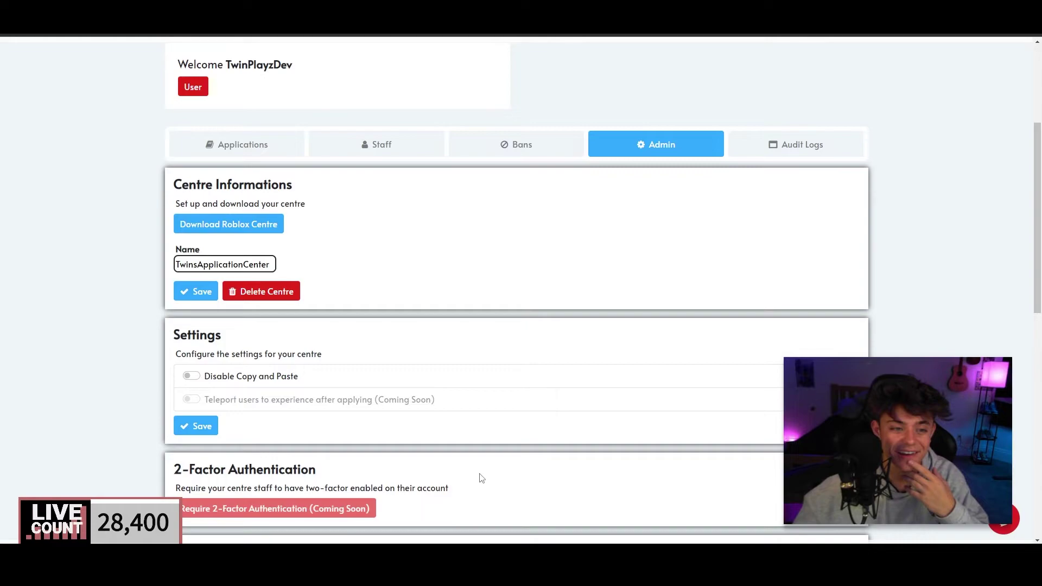
pyautogui.scroll(-10, 455, 412)
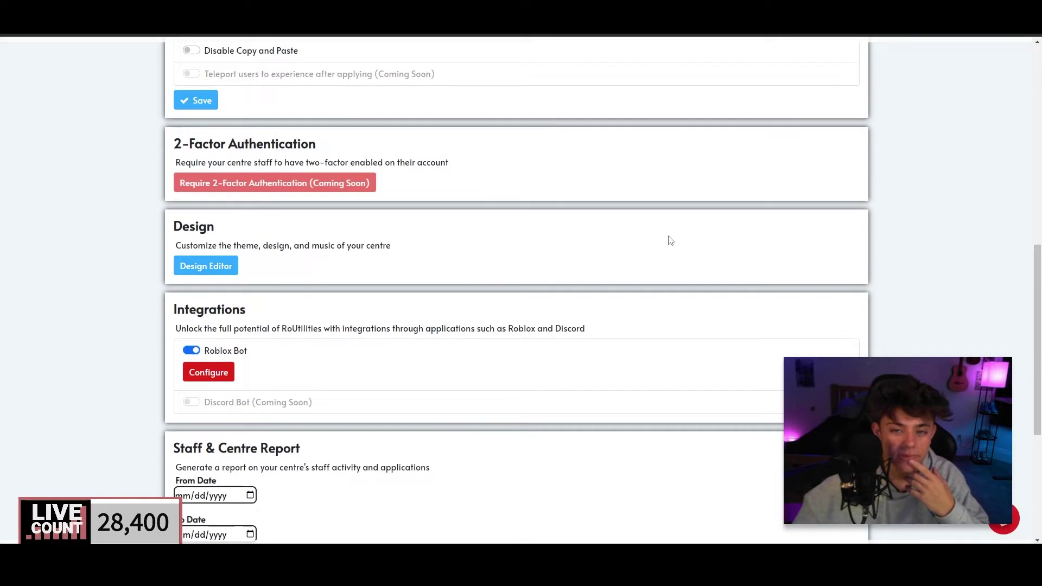
pyautogui.scroll(8, 474, 309)
pyautogui.scroll(7, 491, 348)
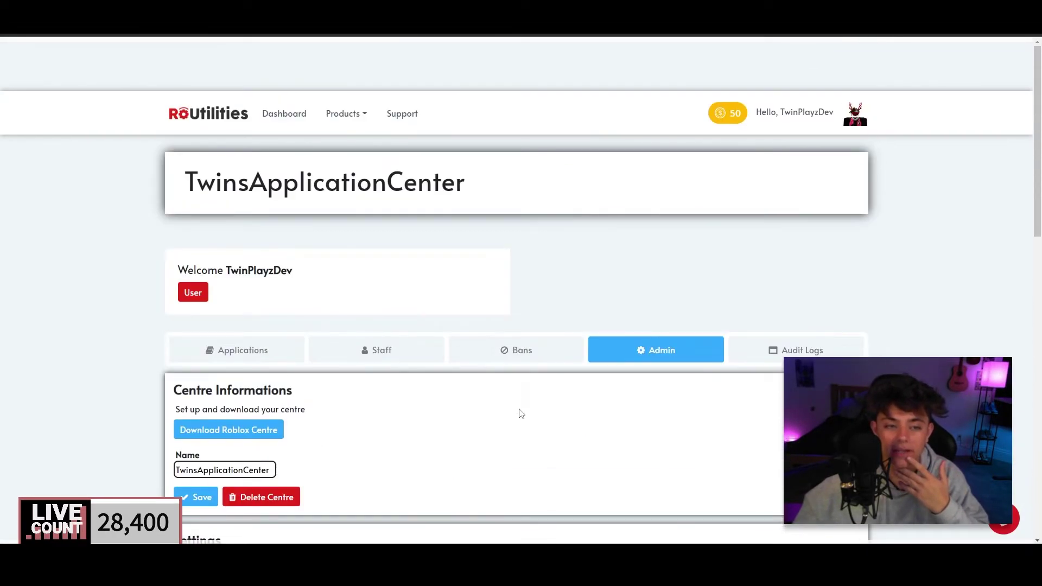
pyautogui.click(279, 353)
pyautogui.scroll(-3, 449, 309)
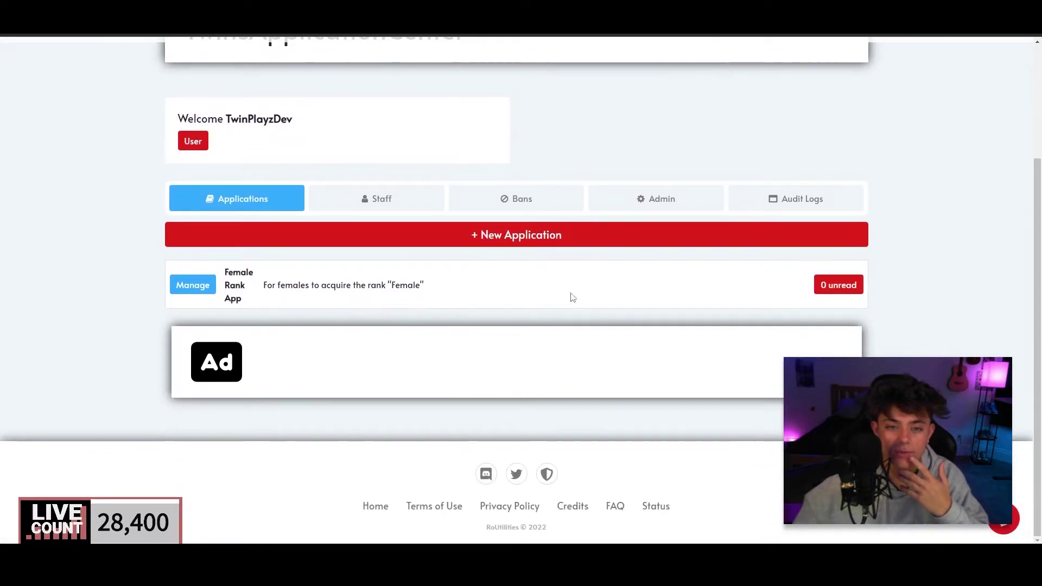
pyautogui.click(208, 286)
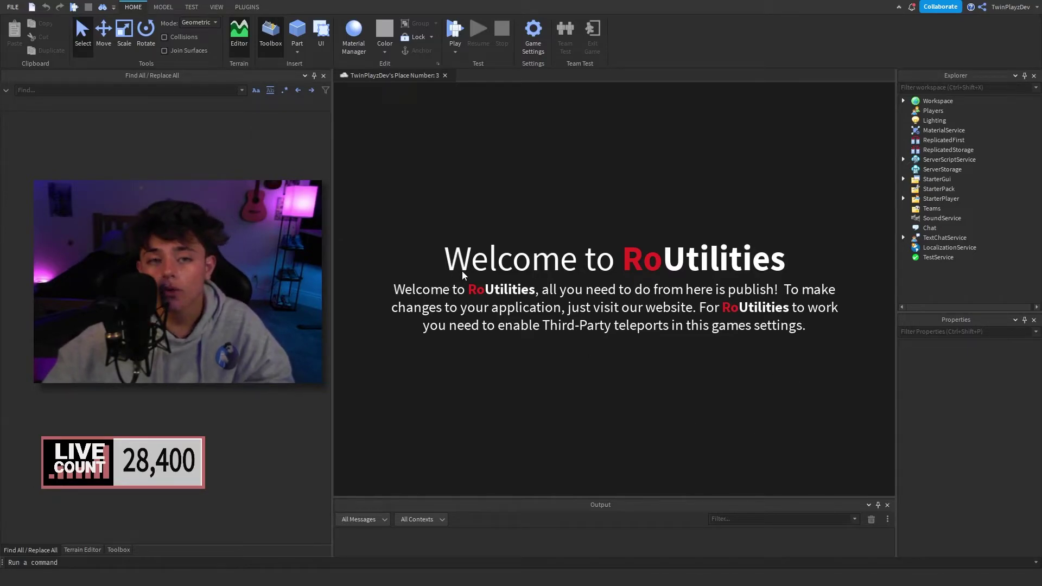
pyautogui.click(12, 6)
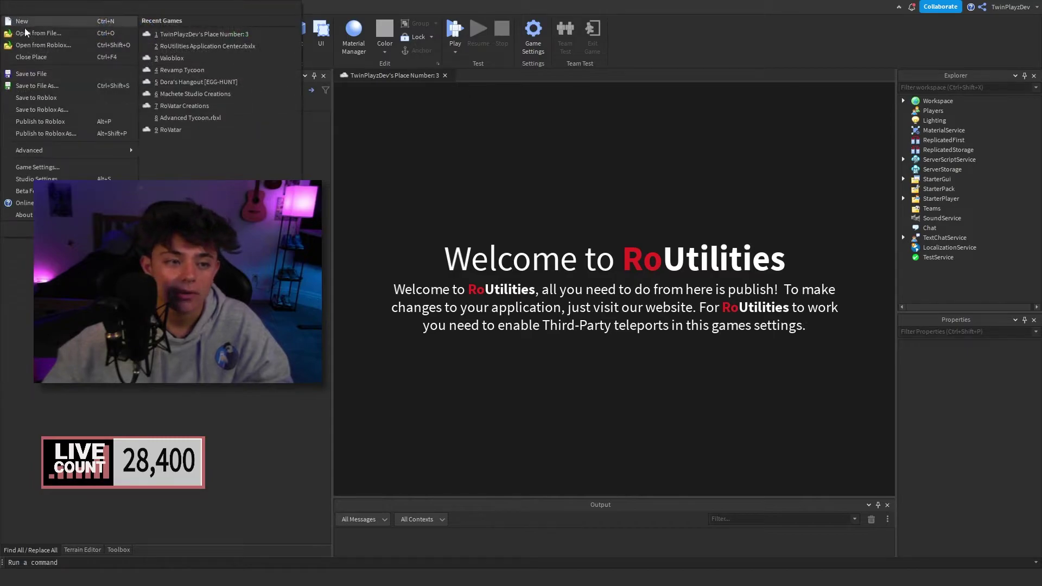
pyautogui.click(64, 131)
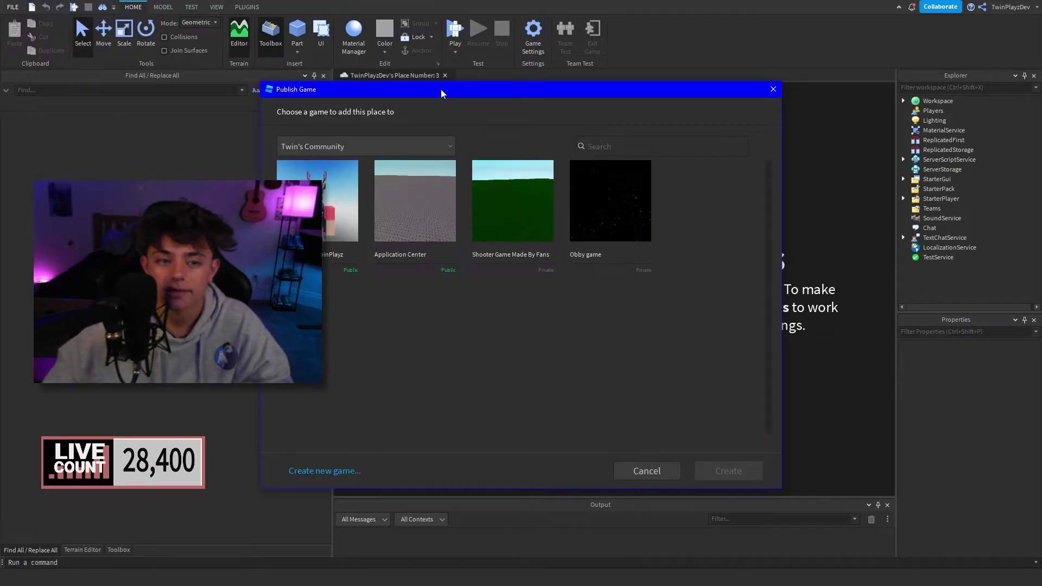
pyautogui.moveTo(440, 94); pyautogui.dragTo(571, 99)
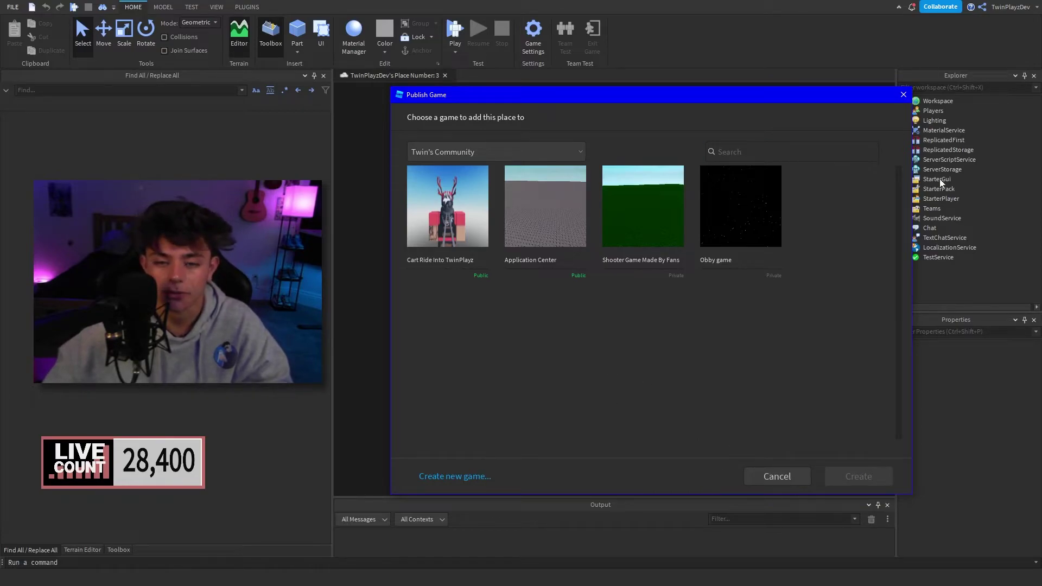
pyautogui.click(903, 95)
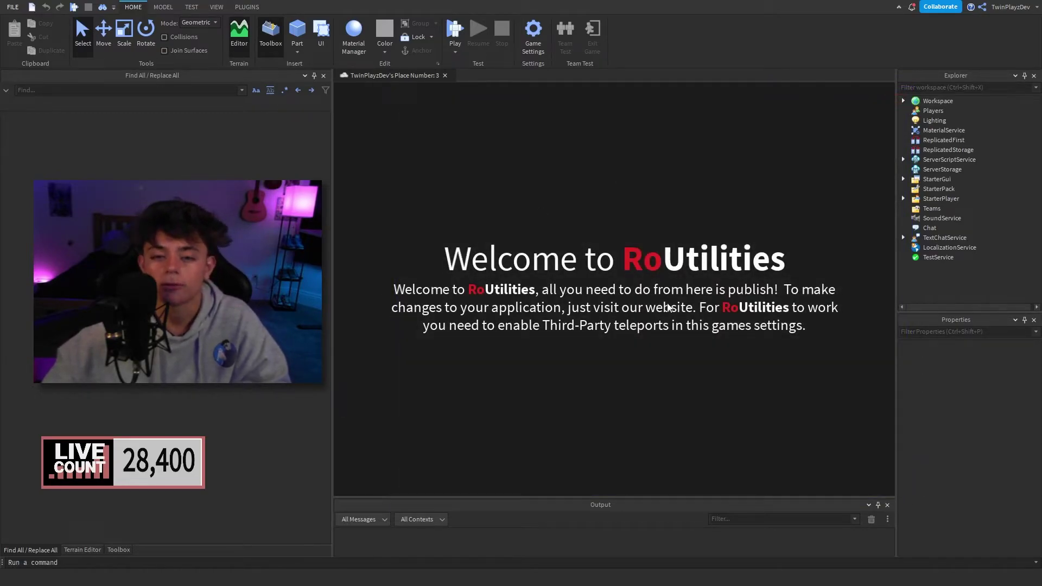
pyautogui.click(528, 38)
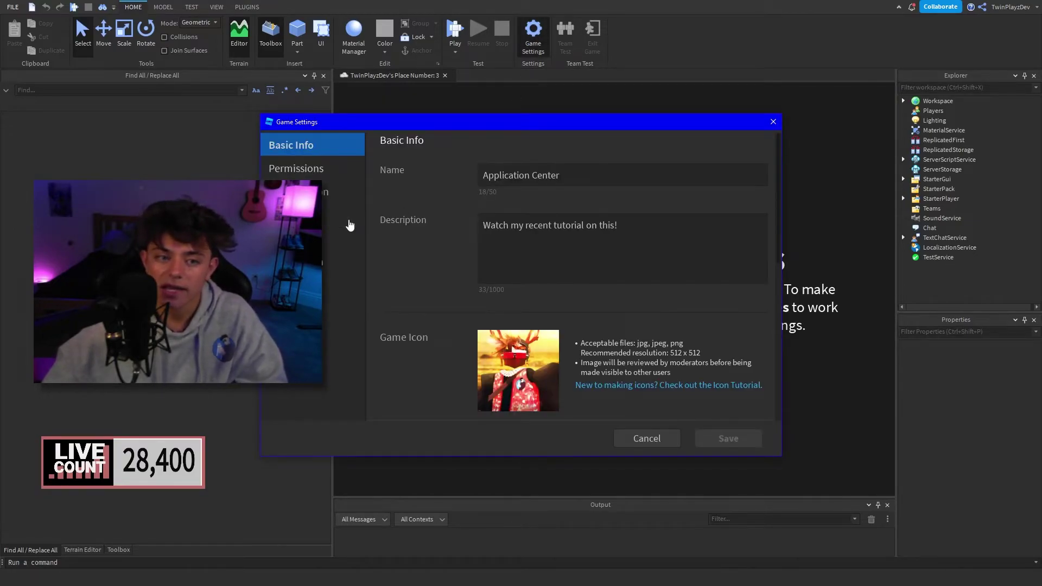
pyautogui.click(328, 215)
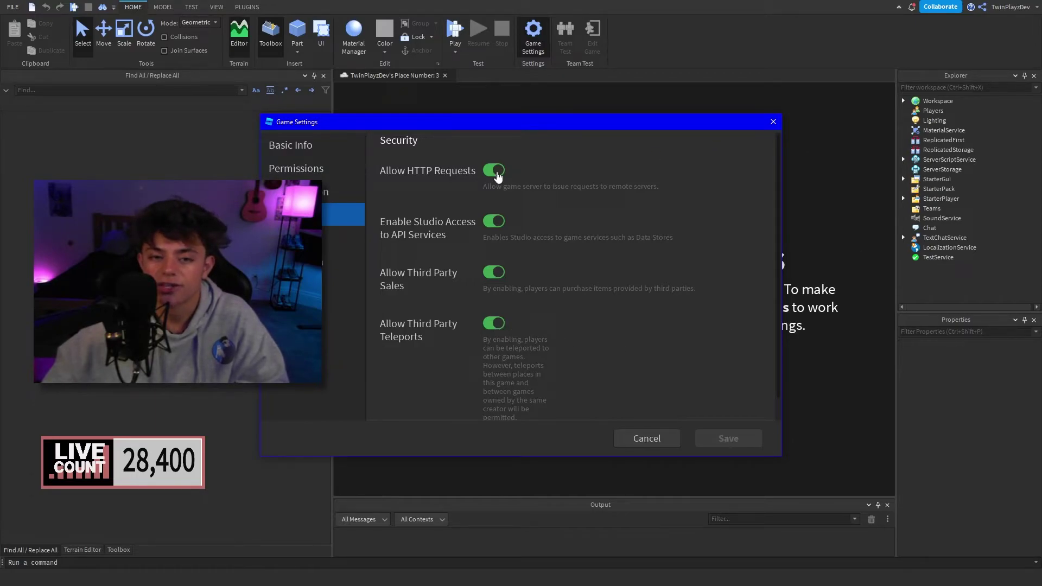
pyautogui.click(773, 122)
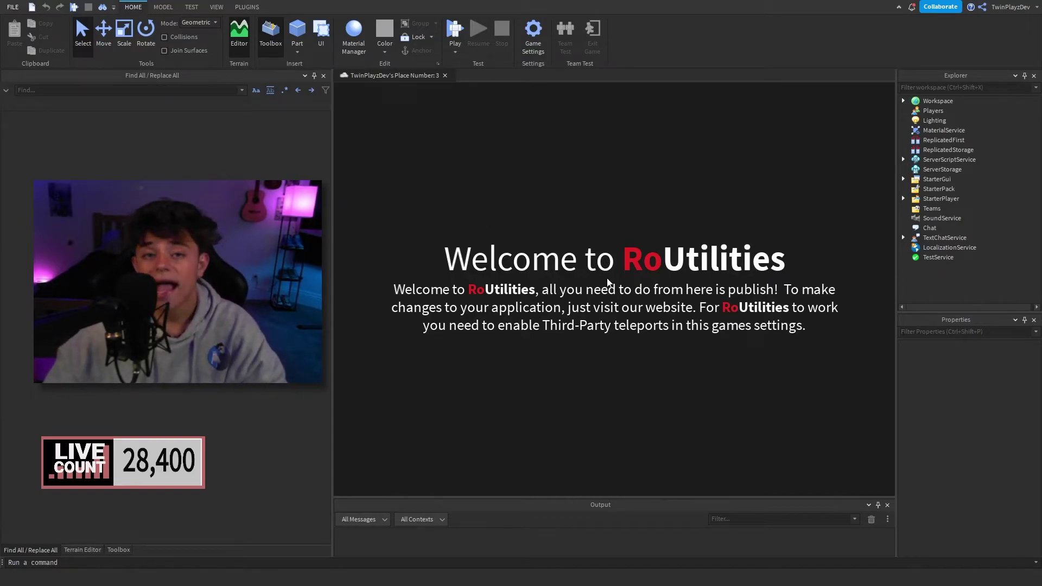
pyautogui.click(533, 32)
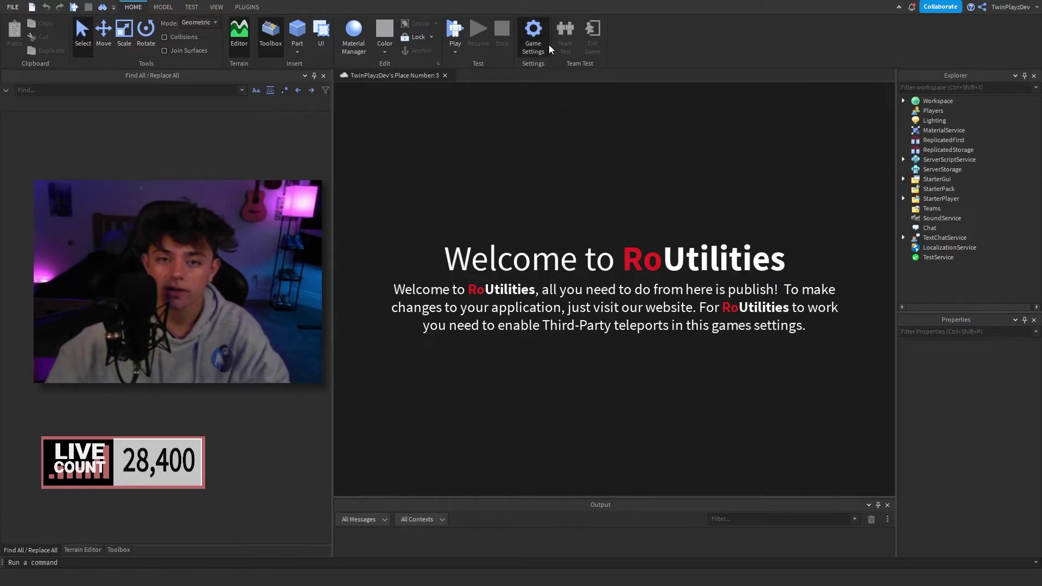
pyautogui.scroll(-1, 630, 304)
pyautogui.scroll(-5, 630, 304)
pyautogui.scroll(2, 484, 310)
pyautogui.scroll(-3, 605, 331)
pyautogui.scroll(6, 605, 330)
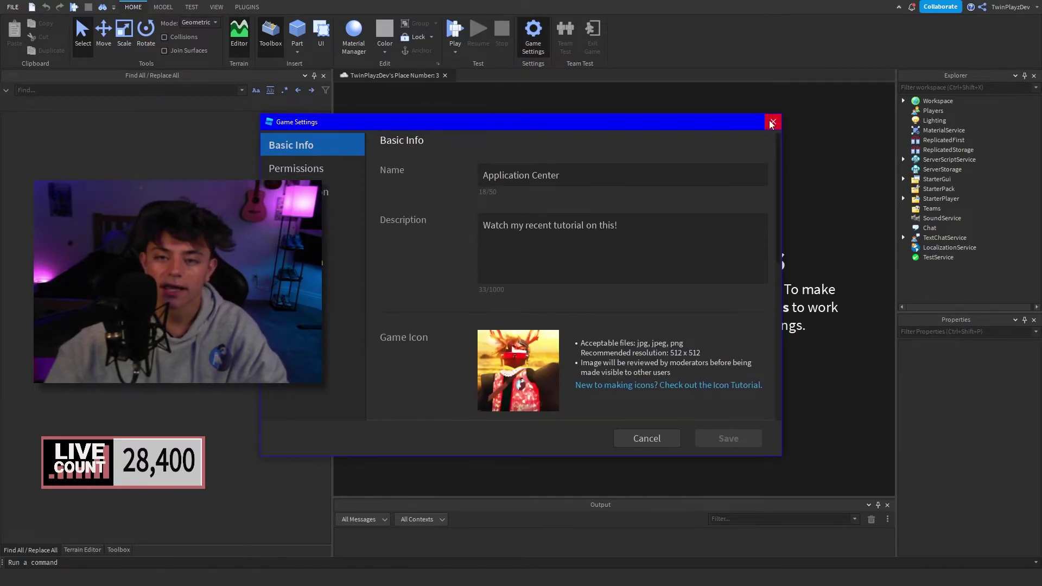
pyautogui.click(773, 122)
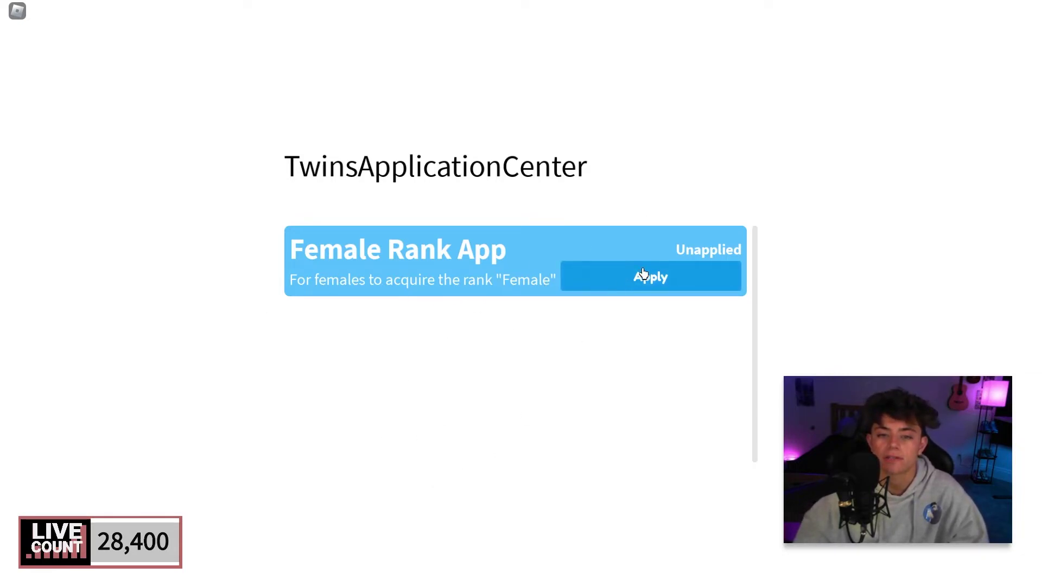
# Apply to the Female Rank App in-game, answer Yes to 'Are You A Female', and submit
pyautogui.click(656, 294)
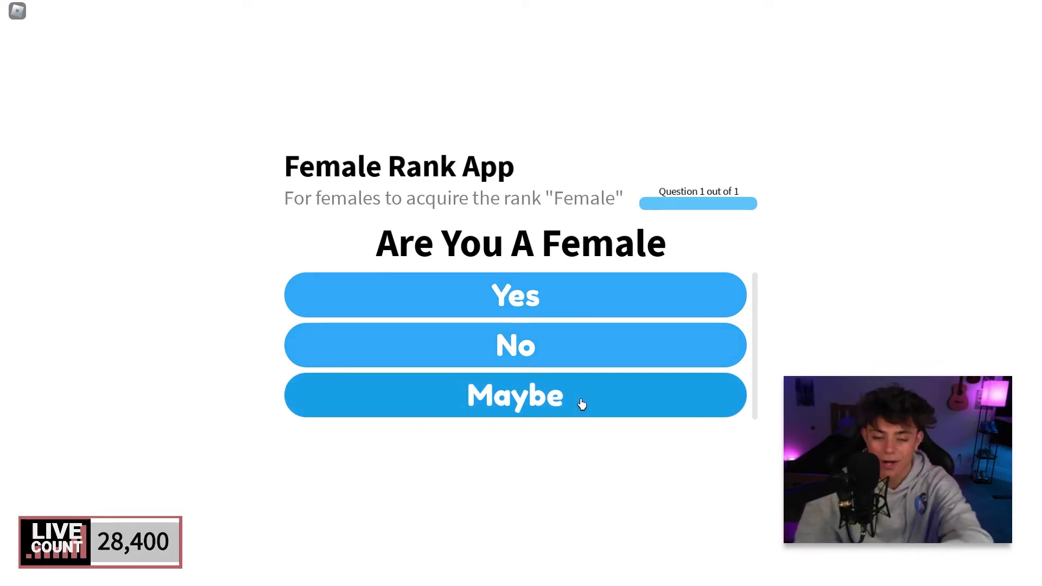
pyautogui.click(512, 297)
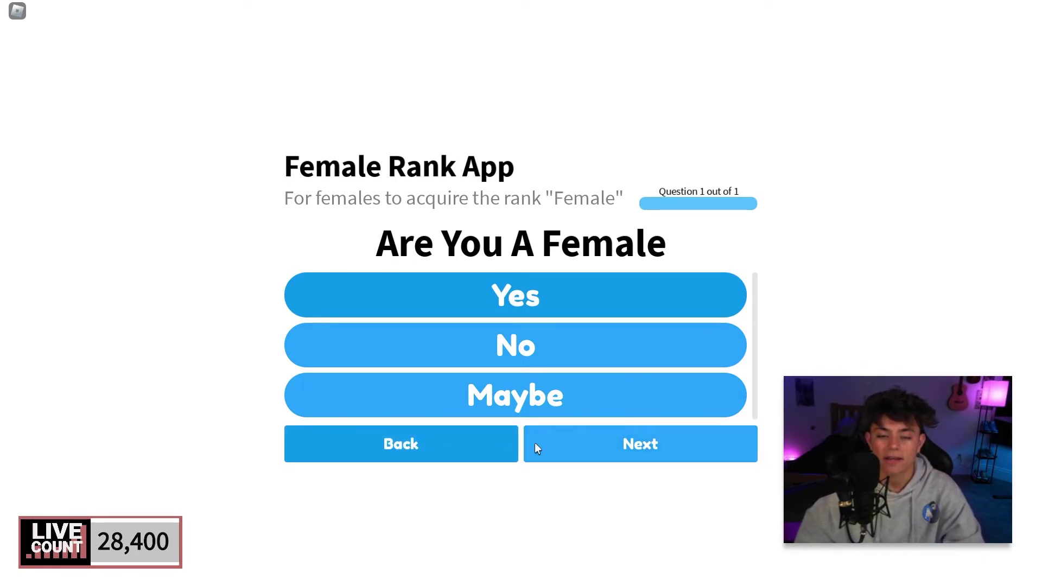
pyautogui.click(567, 347)
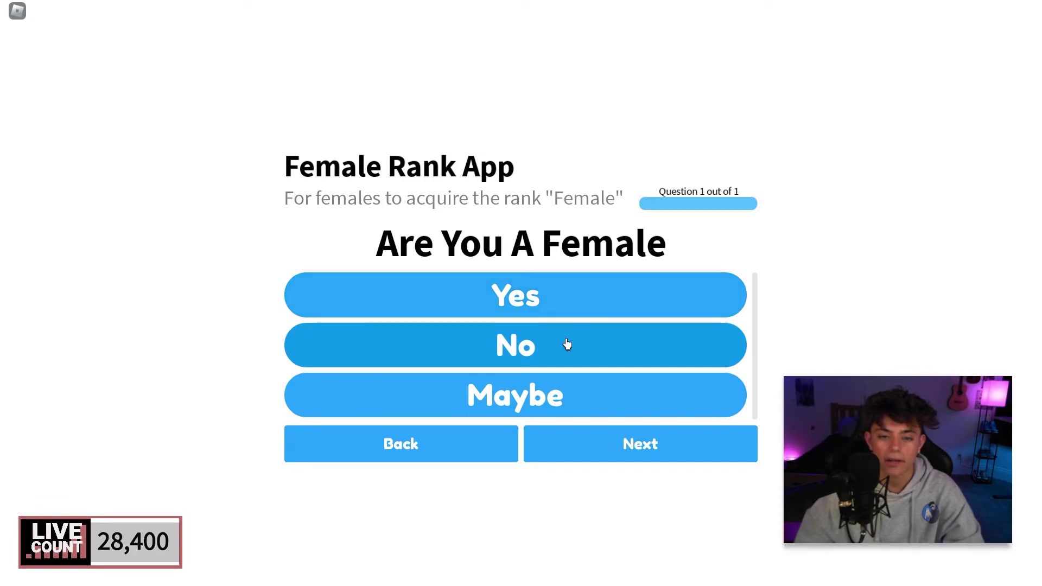
pyautogui.click(557, 303)
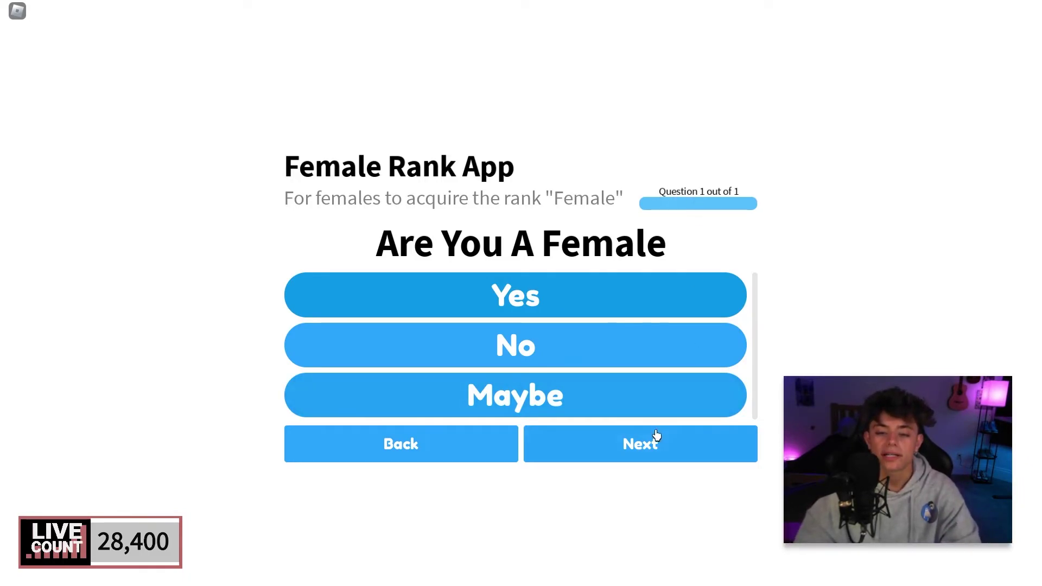
pyautogui.click(616, 462)
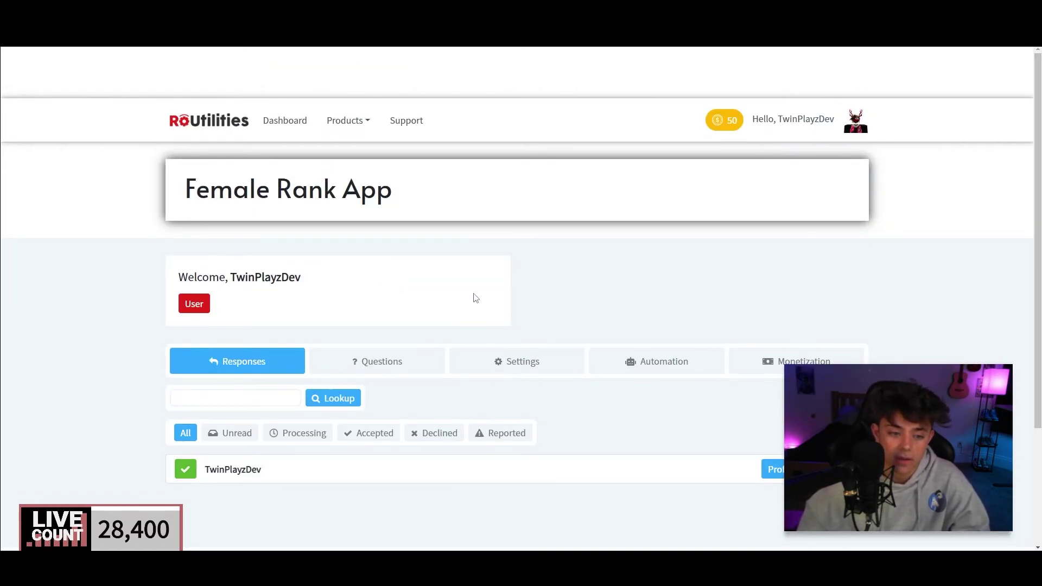
# Open the Profile details of the single accepted Female Rank App response
pyautogui.scroll(-2, 476, 297)
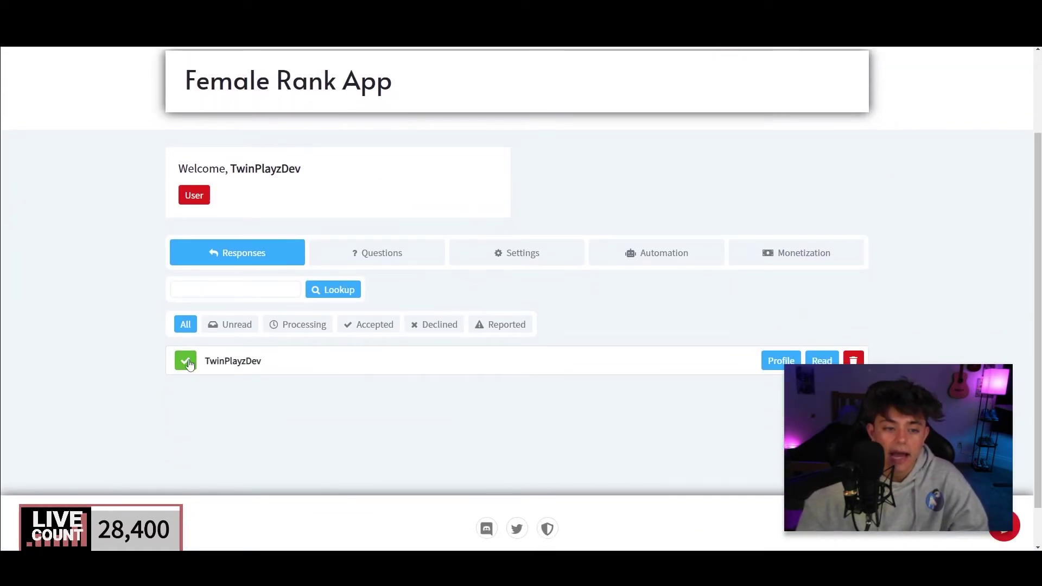
pyautogui.scroll(2, 298, 407)
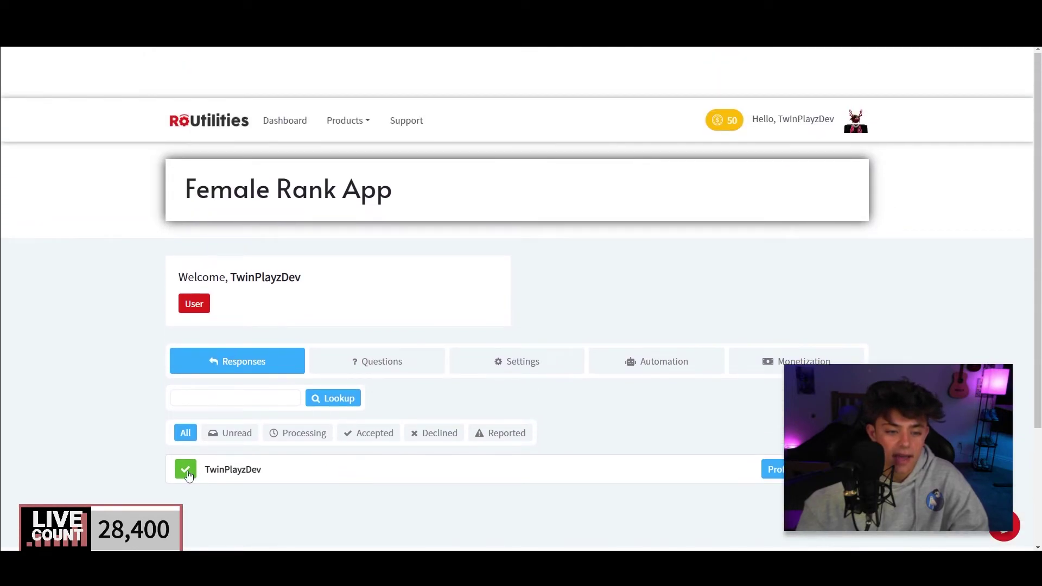
pyautogui.scroll(-2, 419, 449)
pyautogui.click(355, 329)
pyautogui.click(185, 326)
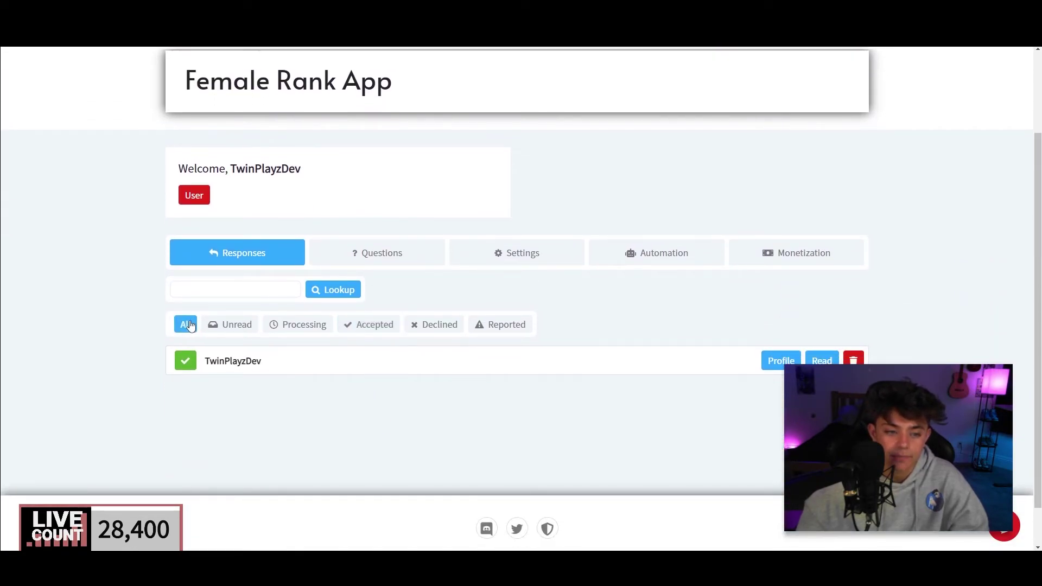
pyautogui.click(780, 362)
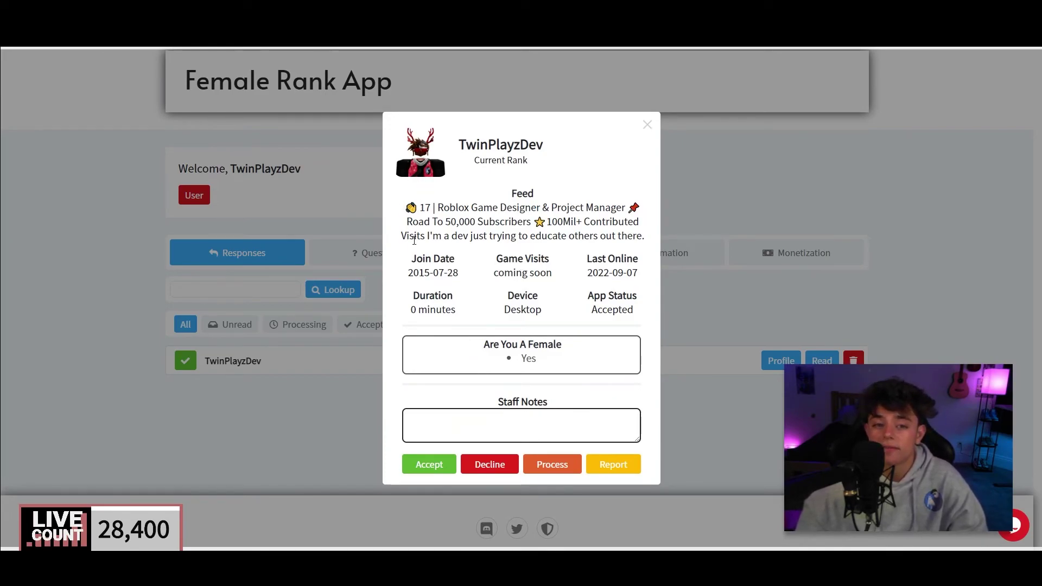
# Review the applicant's join date, visits, device, app status and 'Yes' answer
pyautogui.moveTo(552, 274); pyautogui.dragTo(489, 259)
pyautogui.moveTo(536, 310); pyautogui.dragTo(494, 295)
pyautogui.click(494, 295)
pyautogui.moveTo(648, 317); pyautogui.dragTo(584, 254)
pyautogui.click(630, 258)
pyautogui.click(581, 258)
pyautogui.moveTo(447, 307); pyautogui.dragTo(405, 288)
pyautogui.click(484, 307)
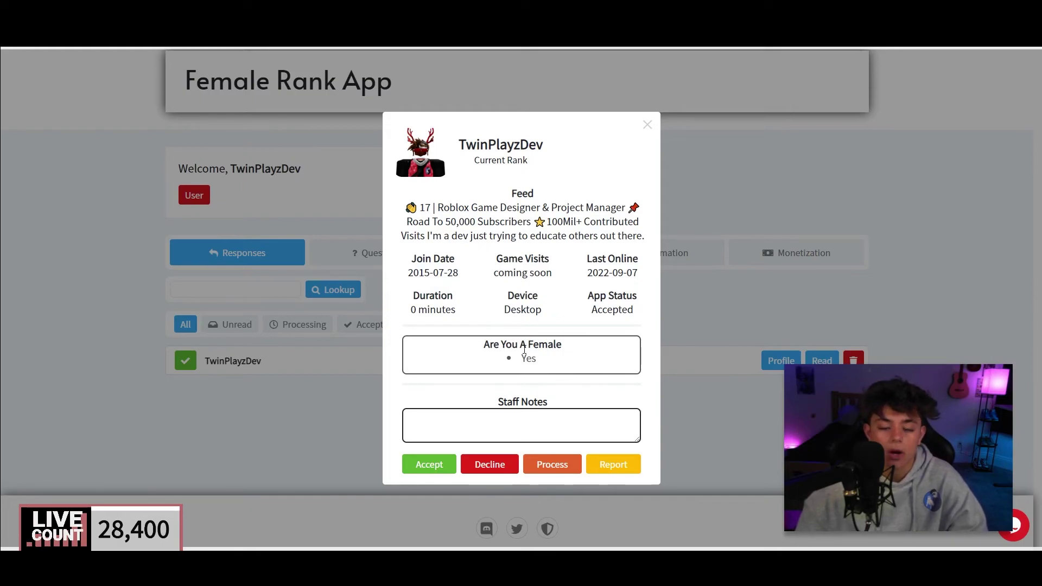
pyautogui.moveTo(540, 367); pyautogui.dragTo(502, 357)
pyautogui.click(515, 393)
pyautogui.click(569, 423)
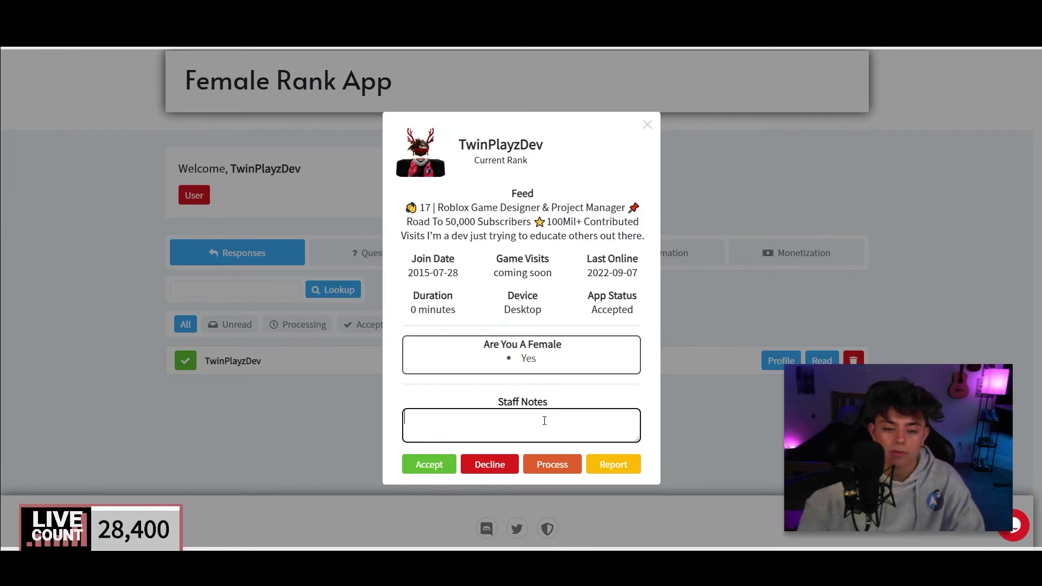
# Accept the response and check it under the Accepted, Declined, Processing, Unread and All filters
pyautogui.click(437, 469)
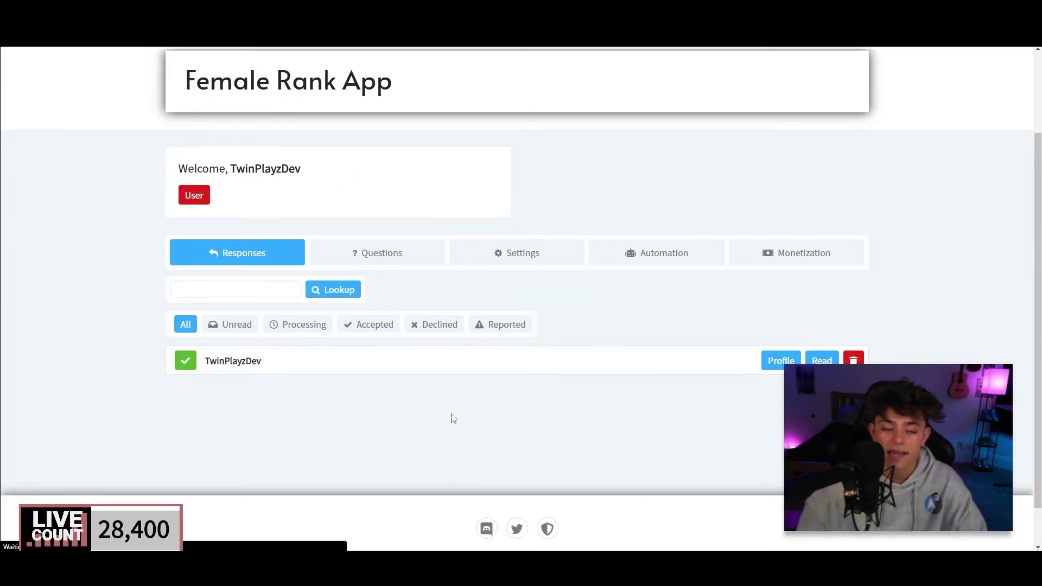
pyautogui.click(380, 327)
pyautogui.click(447, 327)
pyautogui.click(364, 329)
pyautogui.click(296, 326)
pyautogui.click(228, 327)
pyautogui.click(183, 328)
pyautogui.click(238, 326)
pyautogui.click(187, 327)
# Reopen and close the response details to confirm it remains Accepted
pyautogui.click(822, 361)
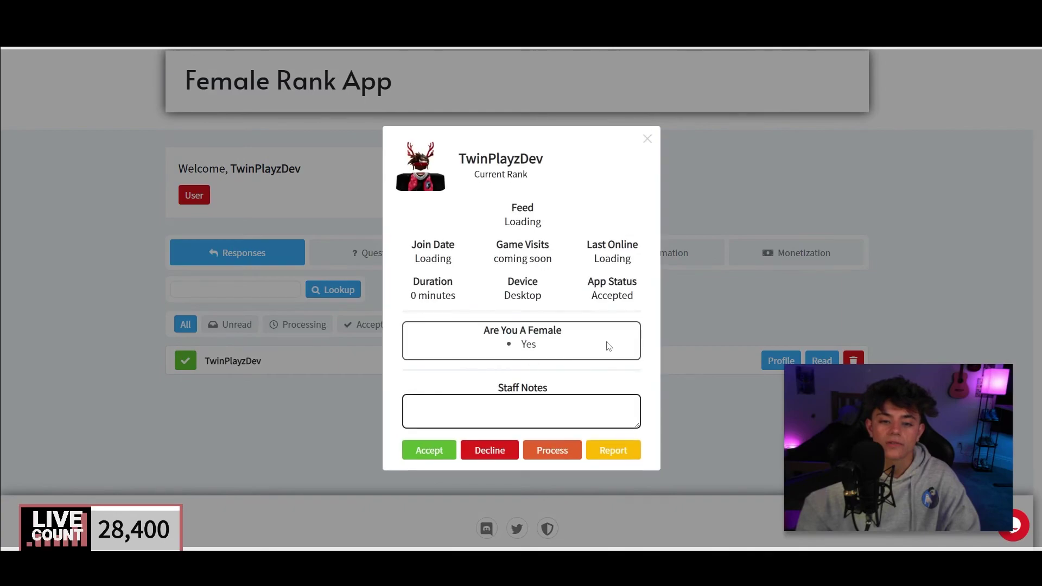
pyautogui.click(710, 307)
pyautogui.click(821, 360)
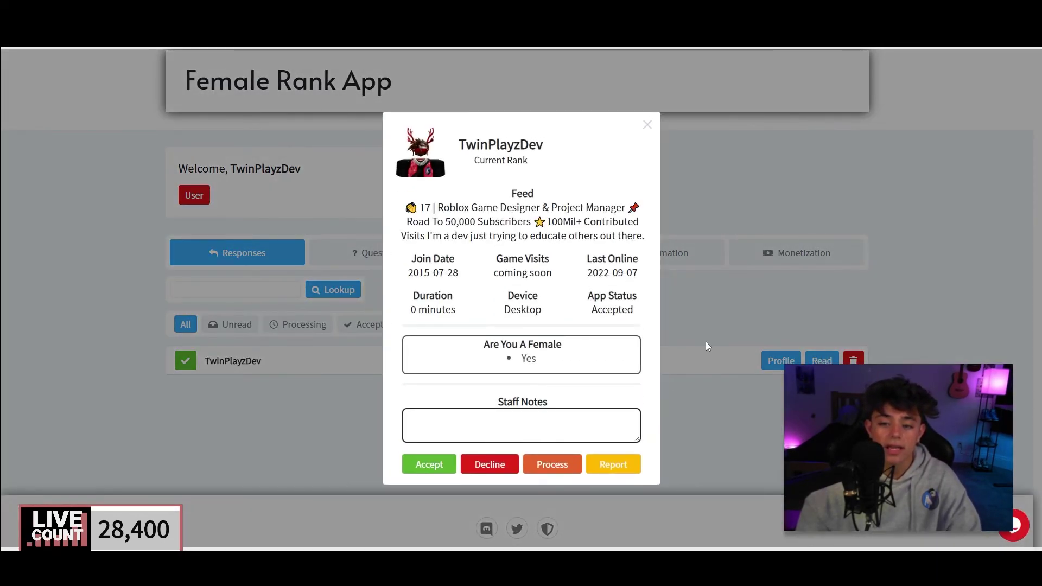
pyautogui.click(707, 345)
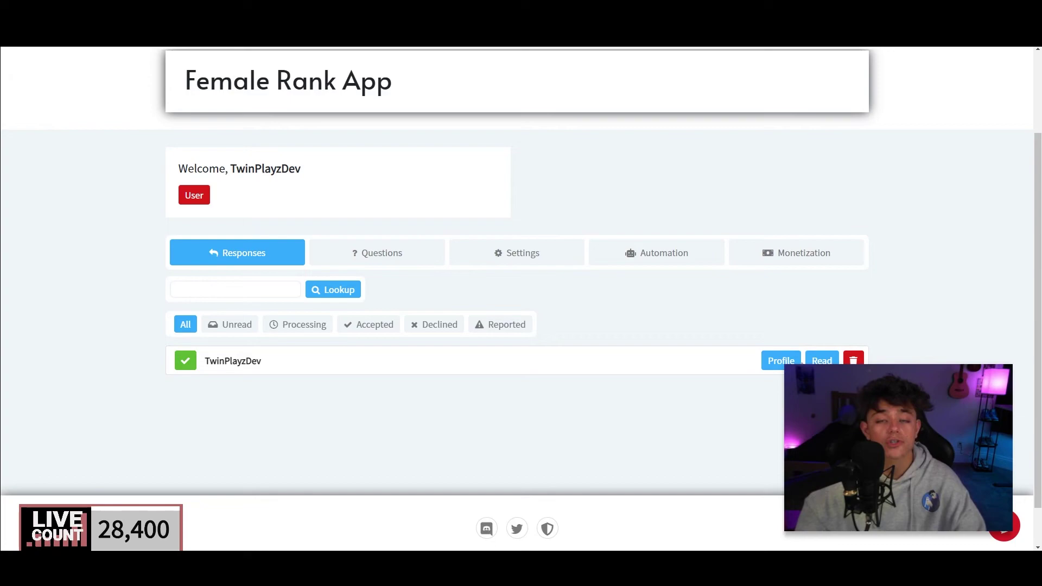
# Inspect the 'Are You A Female' question and cancel, leaving its type Multiple Choice
pyautogui.click(772, 369)
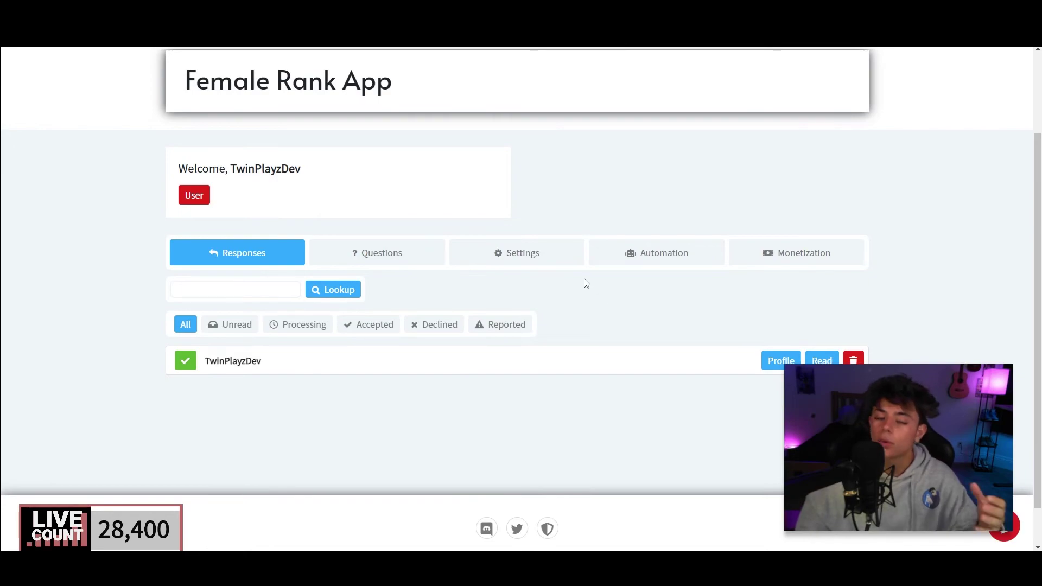
pyautogui.click(421, 256)
pyautogui.click(192, 341)
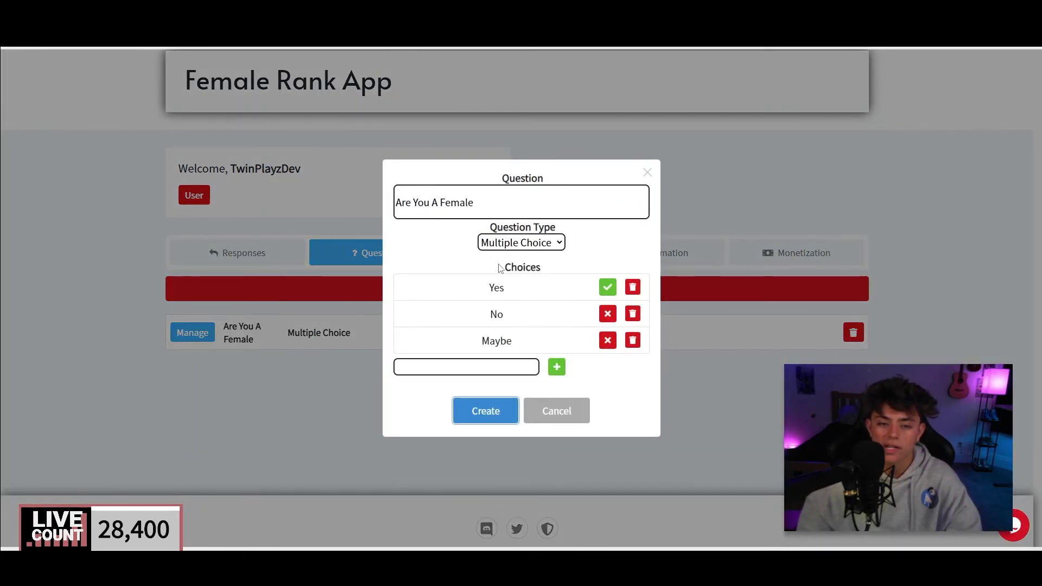
pyautogui.click(516, 244)
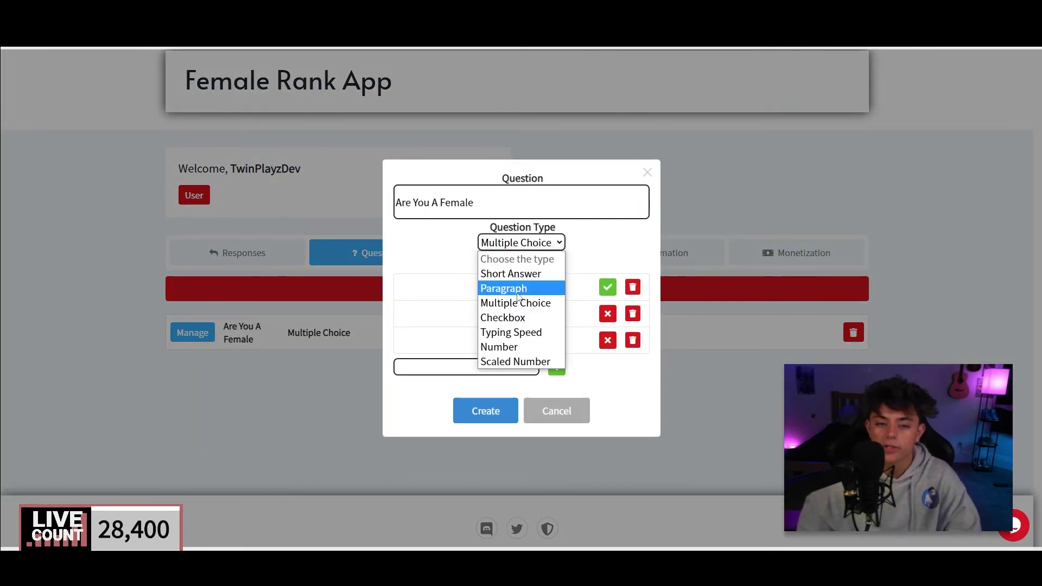
pyautogui.press('Escape')
pyautogui.click(558, 408)
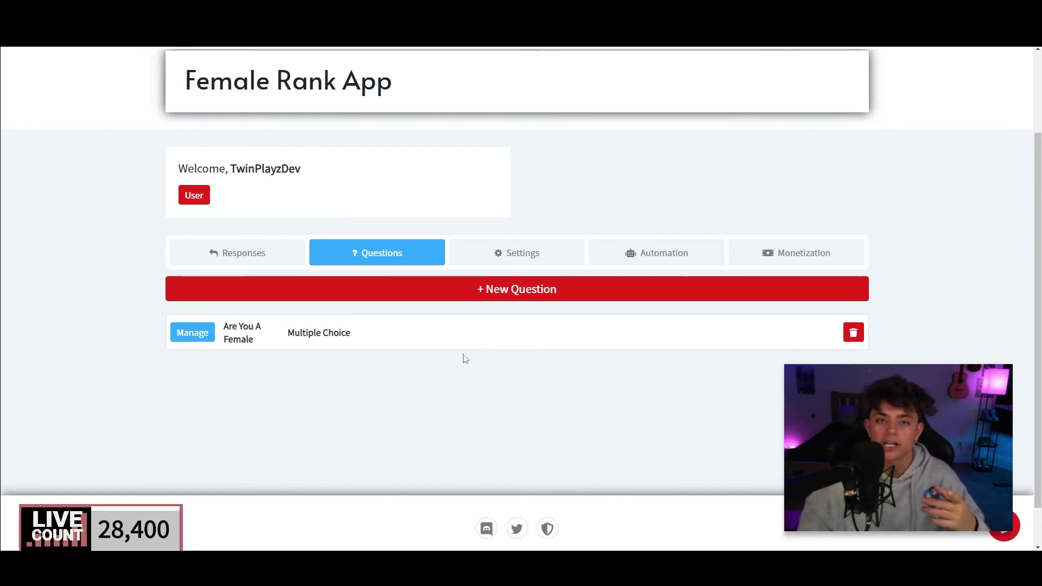
# Turn on the Female Rank App cooldown, set it to 86400 seconds, and save
pyautogui.click(541, 254)
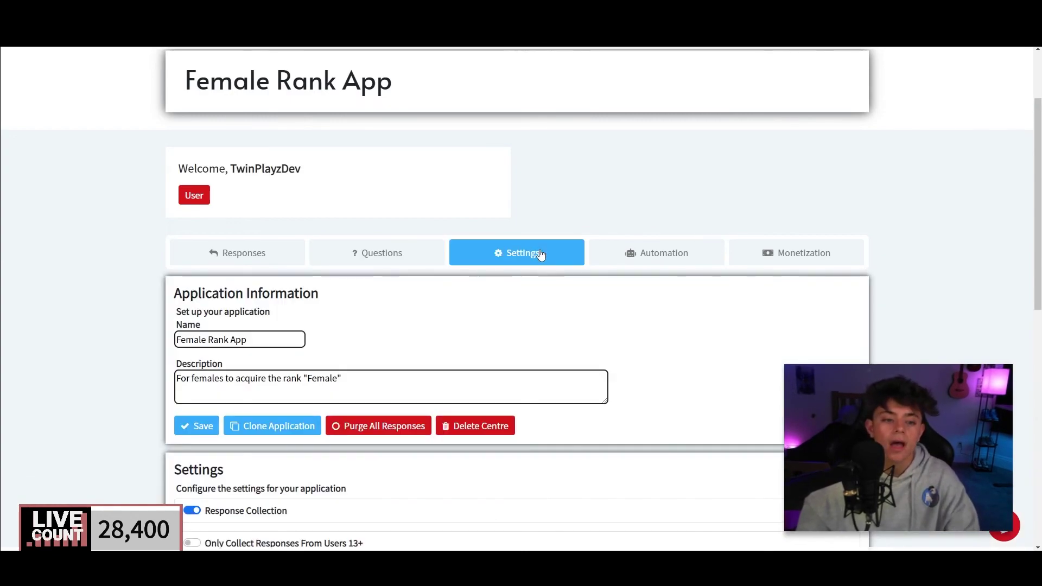
pyautogui.scroll(-6, 442, 303)
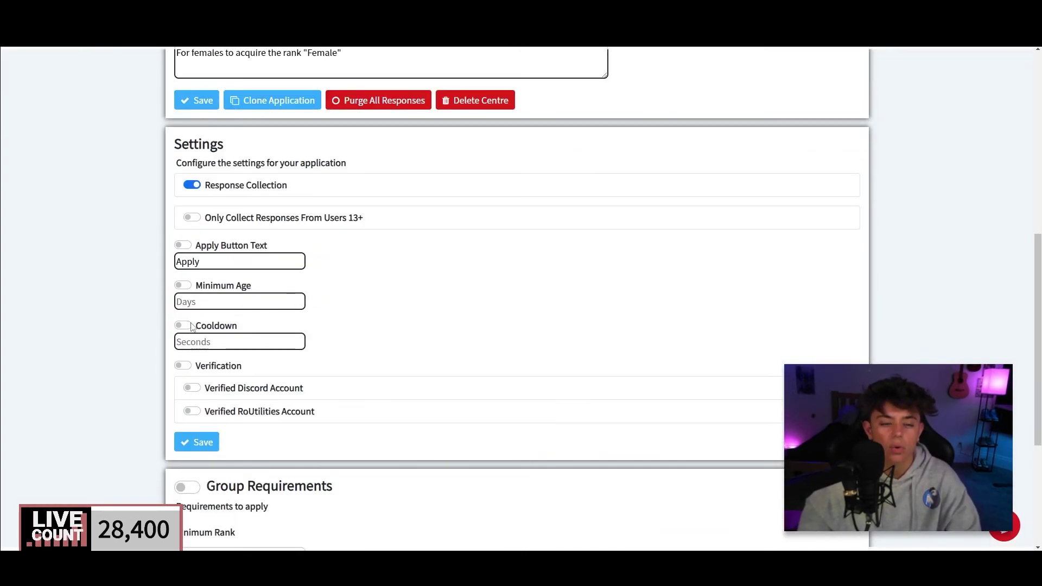
pyautogui.click(183, 326)
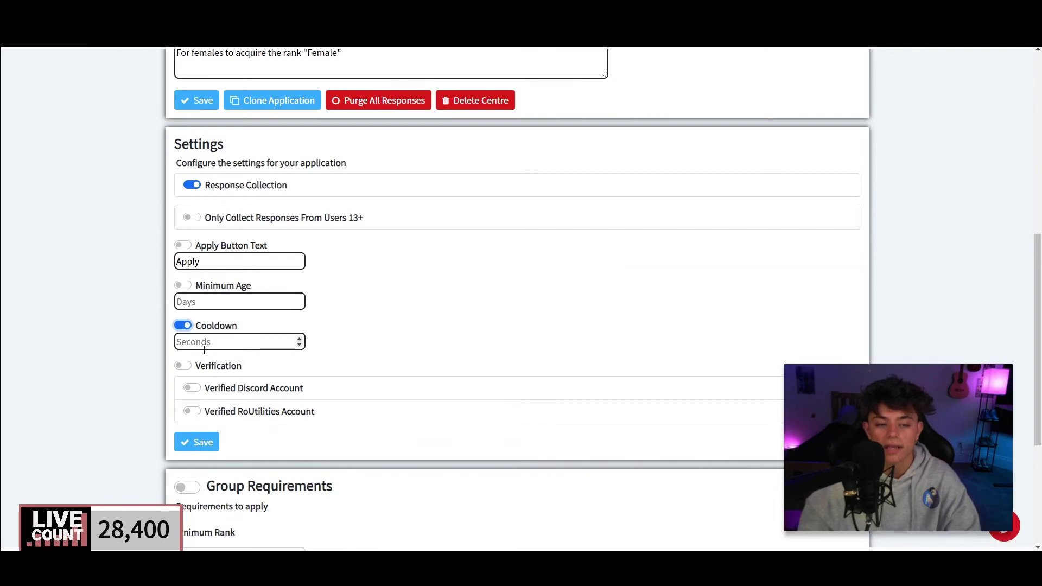
pyautogui.click(358, 319)
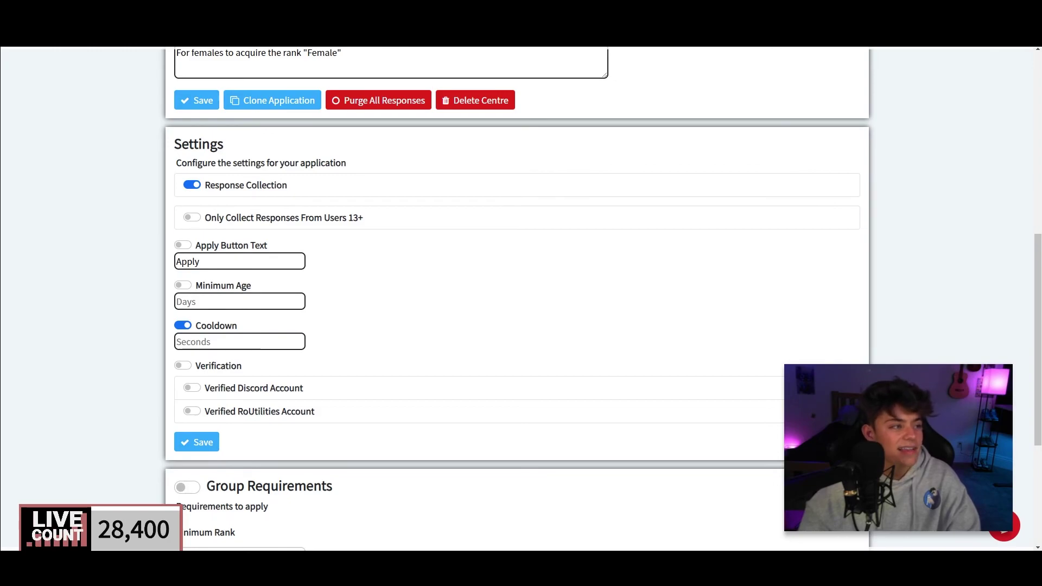
pyautogui.click(297, 341)
pyautogui.write('86400')
pyautogui.click(394, 340)
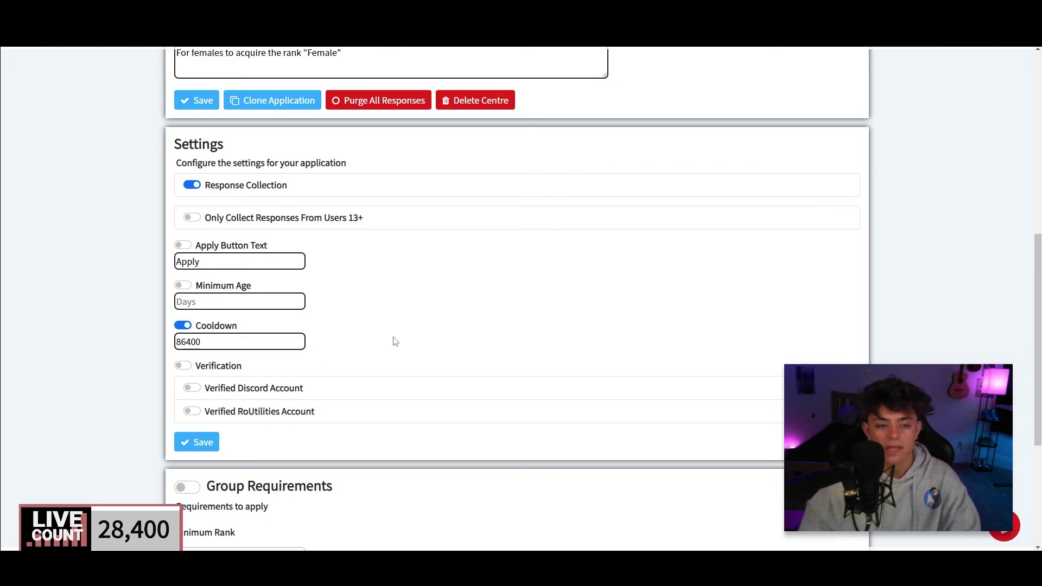
pyautogui.click(212, 451)
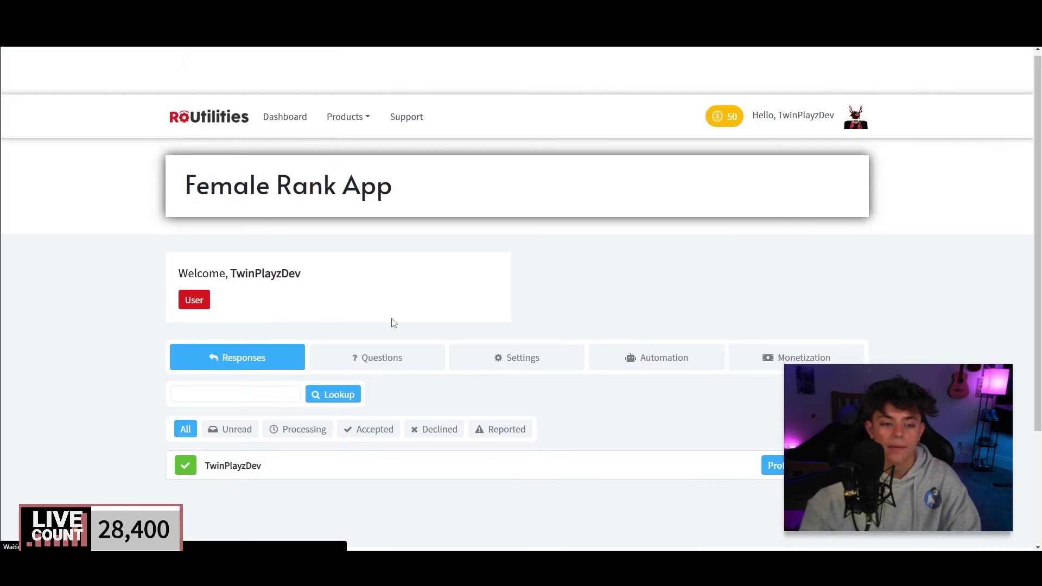
# Recheck the saved 86400-second cooldown in Settings, then return to the Responses list
pyautogui.scroll(-3, 391, 321)
pyautogui.click(517, 213)
pyautogui.scroll(-5, 491, 252)
pyautogui.scroll(6, 261, 310)
pyautogui.click(303, 264)
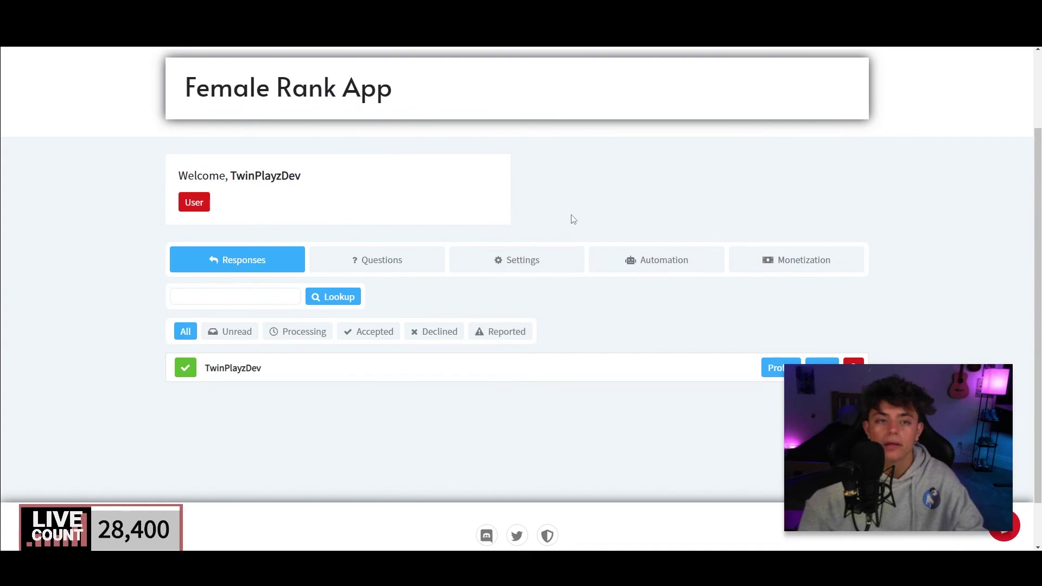
# From the dashboard, open Twin's Community and go to its Rank Centers management
pyautogui.scroll(2, 635, 195)
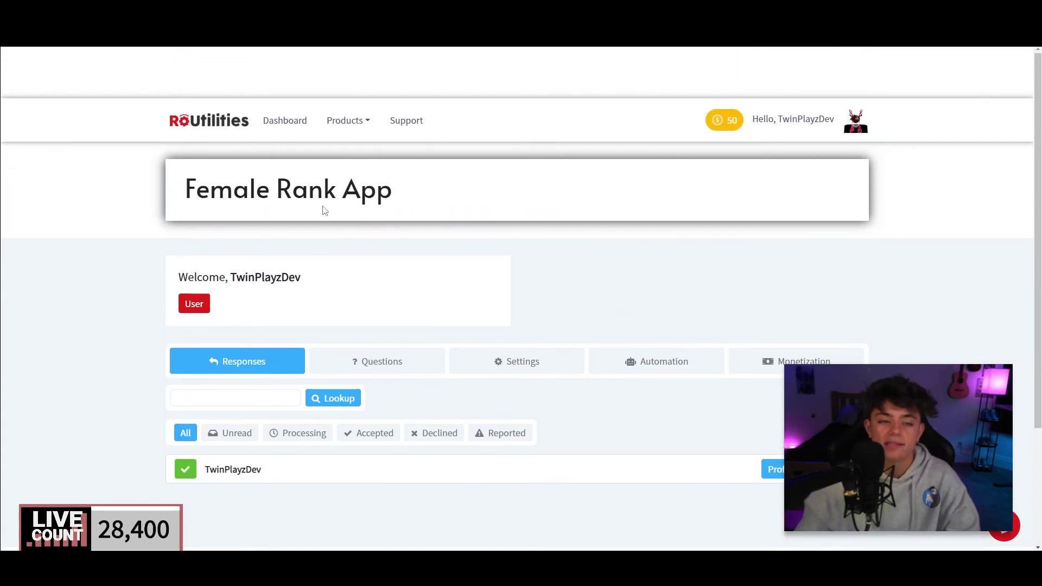
pyautogui.click(284, 122)
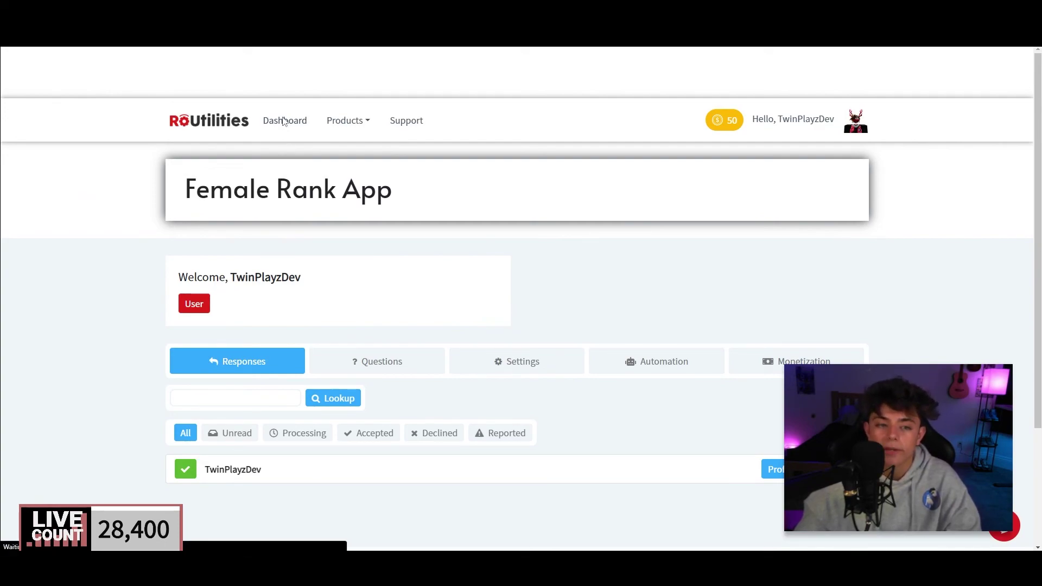
pyautogui.scroll(-2, 551, 346)
pyautogui.click(510, 274)
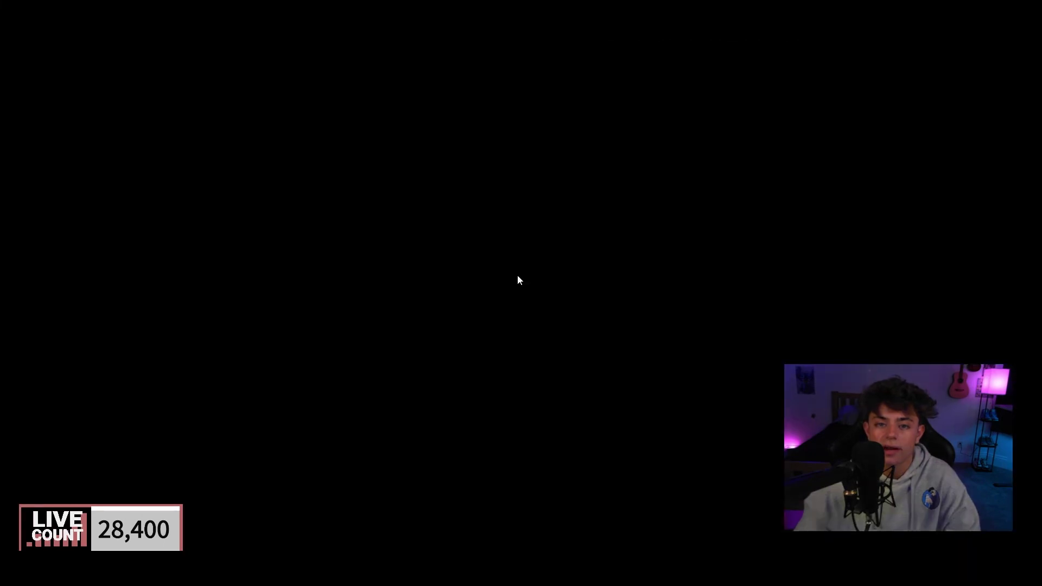
pyautogui.scroll(-2, 467, 285)
pyautogui.scroll(-2, 507, 303)
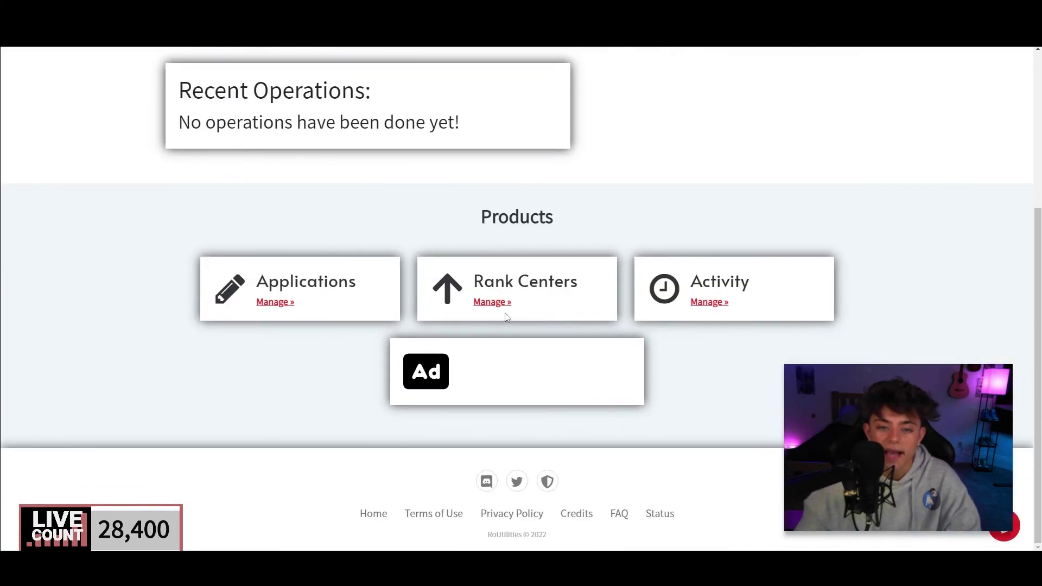
pyautogui.scroll(4, 960, 124)
pyautogui.scroll(-4, 514, 344)
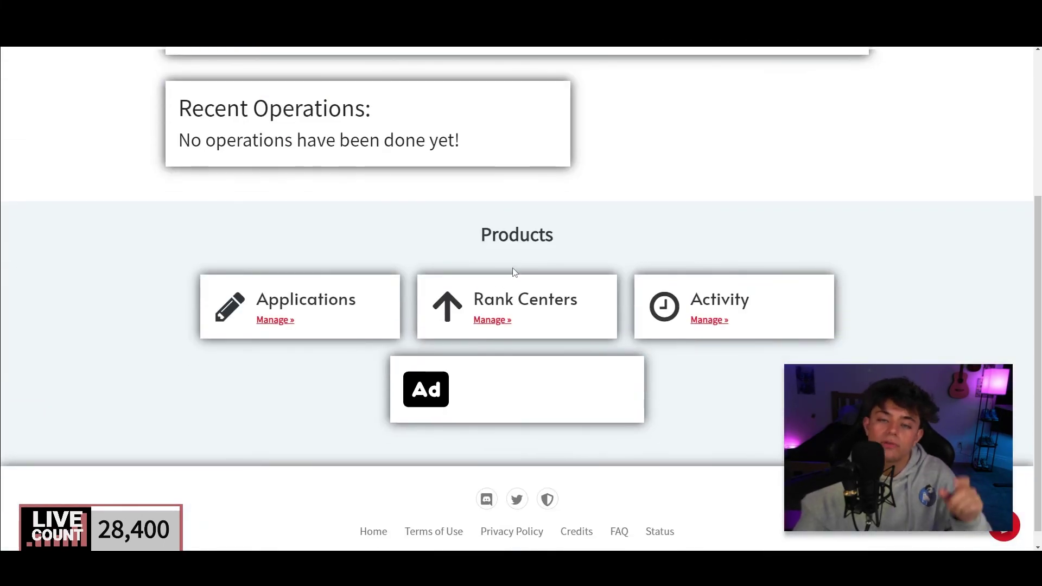
pyautogui.click(500, 319)
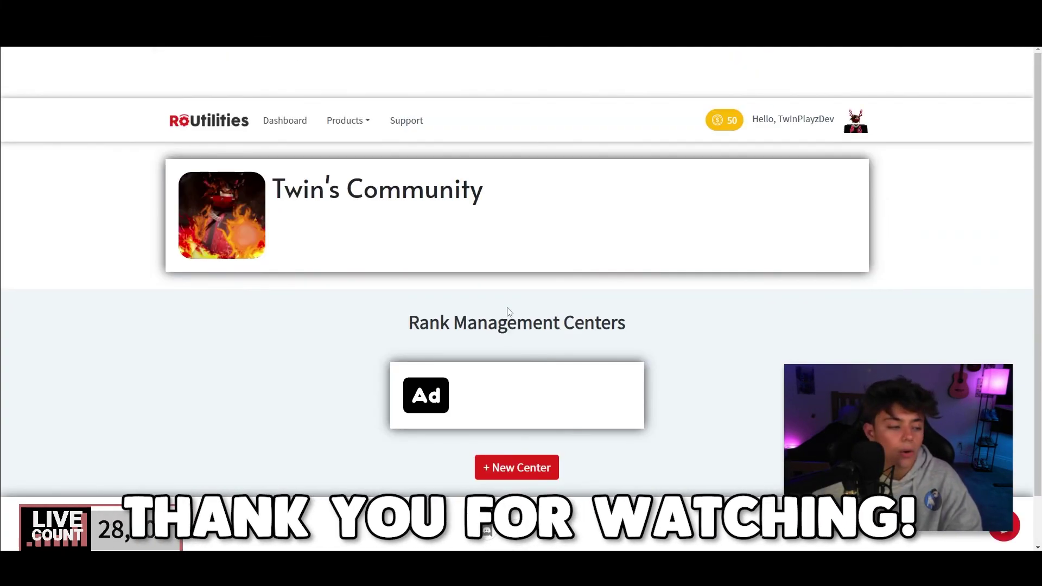